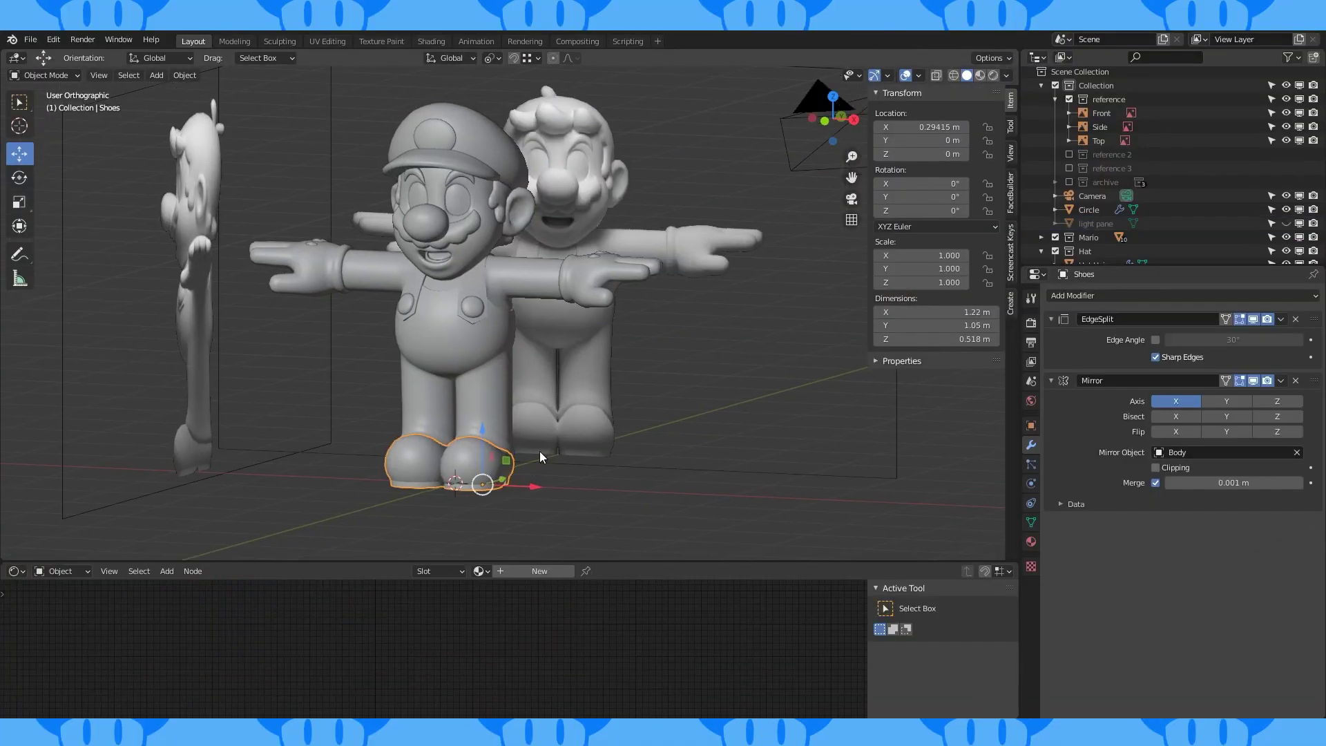
Unwrap the whole Shoes mesh into UV islands and turn the lower area into an enlarged UV Editor
key(Tab)
key(KP_Decimal)
key(shift+z)
middle_drag(539, 457, 518, 394)
scroll(518, 394, down, 3)
key(a)
scroll(514, 422, up, 3)
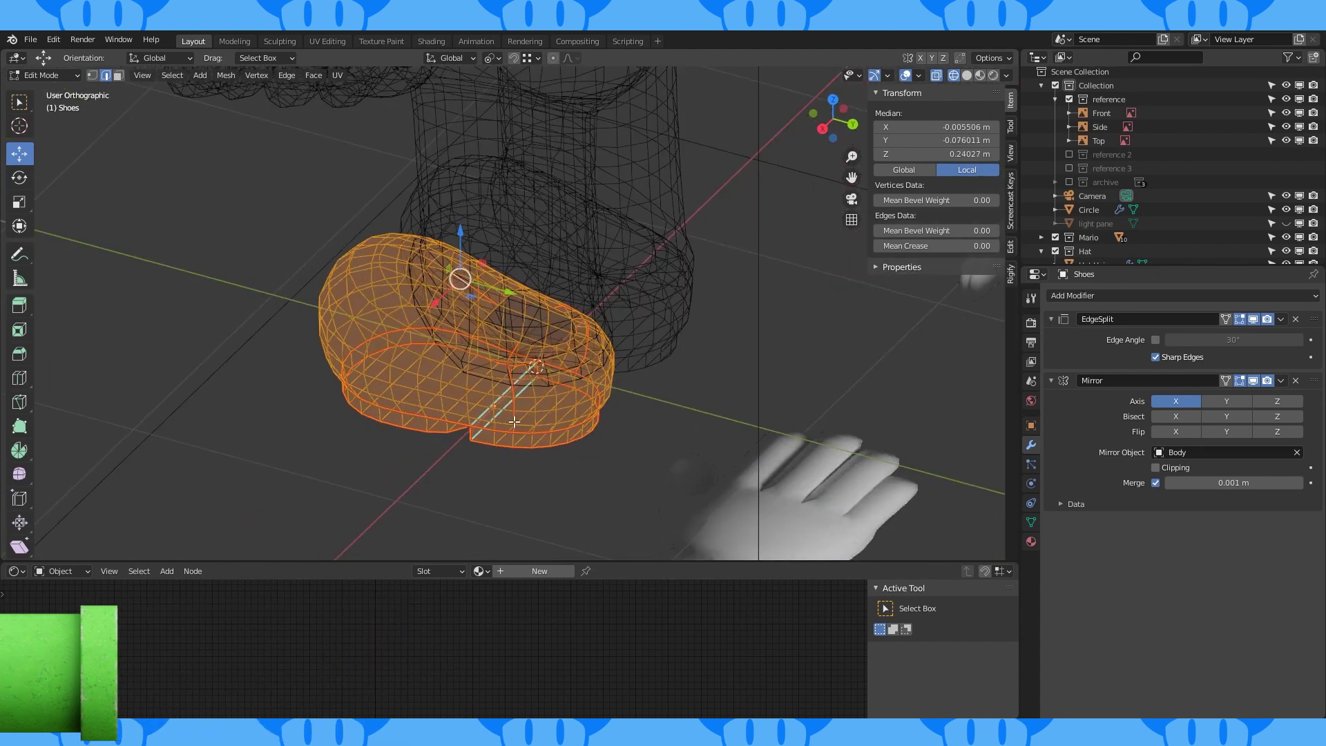
click(509, 423)
click(17, 570)
click(114, 494)
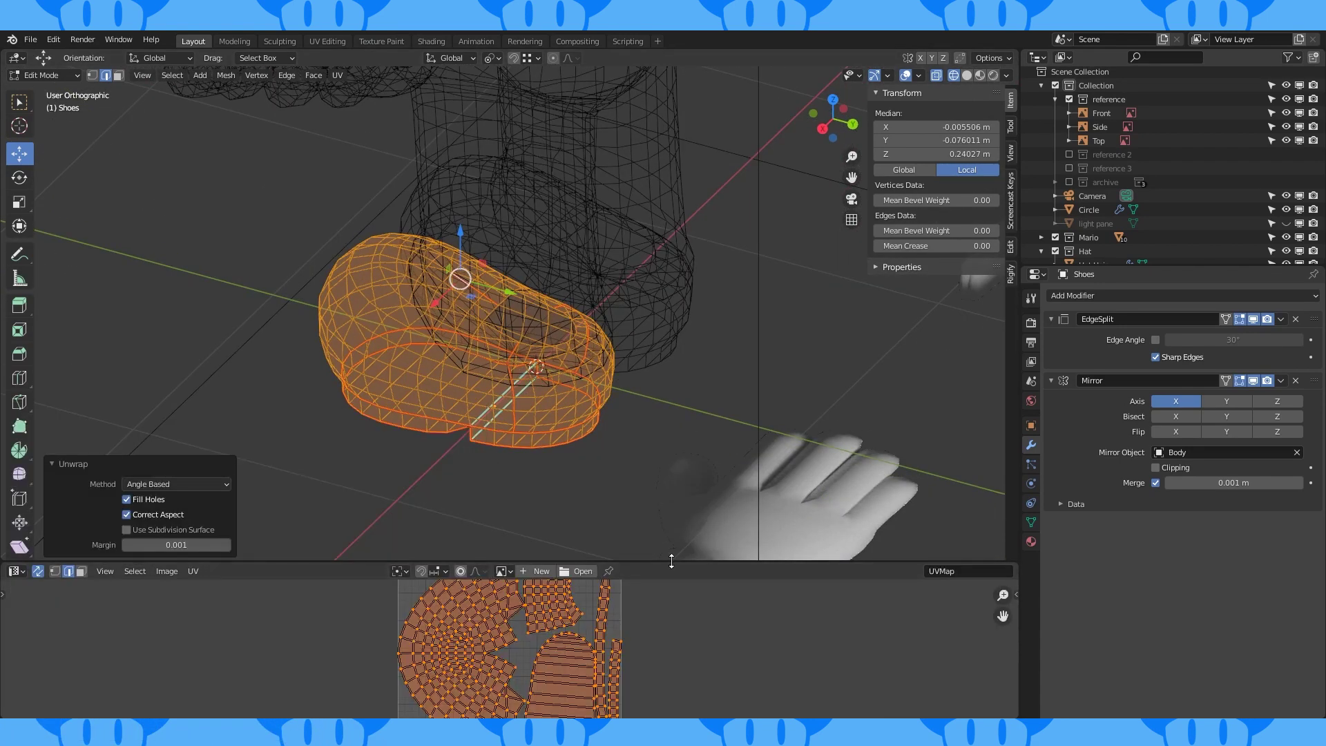
drag(657, 561, 657, 415)
On the Body, select hip, collar and shoulder edge loops with the Mario and Hat collections hidden
mouse_move(497, 228)
middle_down()
mouse_move(477, 221)
mouse_move(518, 334)
mouse_move(503, 379)
mouse_move(503, 325)
mouse_move(527, 302)
mouse_move(511, 290)
mouse_move(701, 214)
mouse_move(417, 253)
mouse_move(482, 263)
mouse_move(632, 234)
mouse_move(525, 263)
mouse_move(580, 283)
mouse_move(566, 239)
middle_up()
key(Tab)
click(469, 218)
key(Tab)
alt+click(528, 302)
key(Tab)
key(Tab)
alt+click(633, 234)
scroll(1134, 155, down, 3)
click(1055, 154)
click(1055, 167)
alt+click(540, 280)
Trace the seam edge path along the shoulder, across the torso and under the arm
ctrl+click(566, 238)
middle_drag(484, 249, 536, 283)
ctrl+click(553, 235)
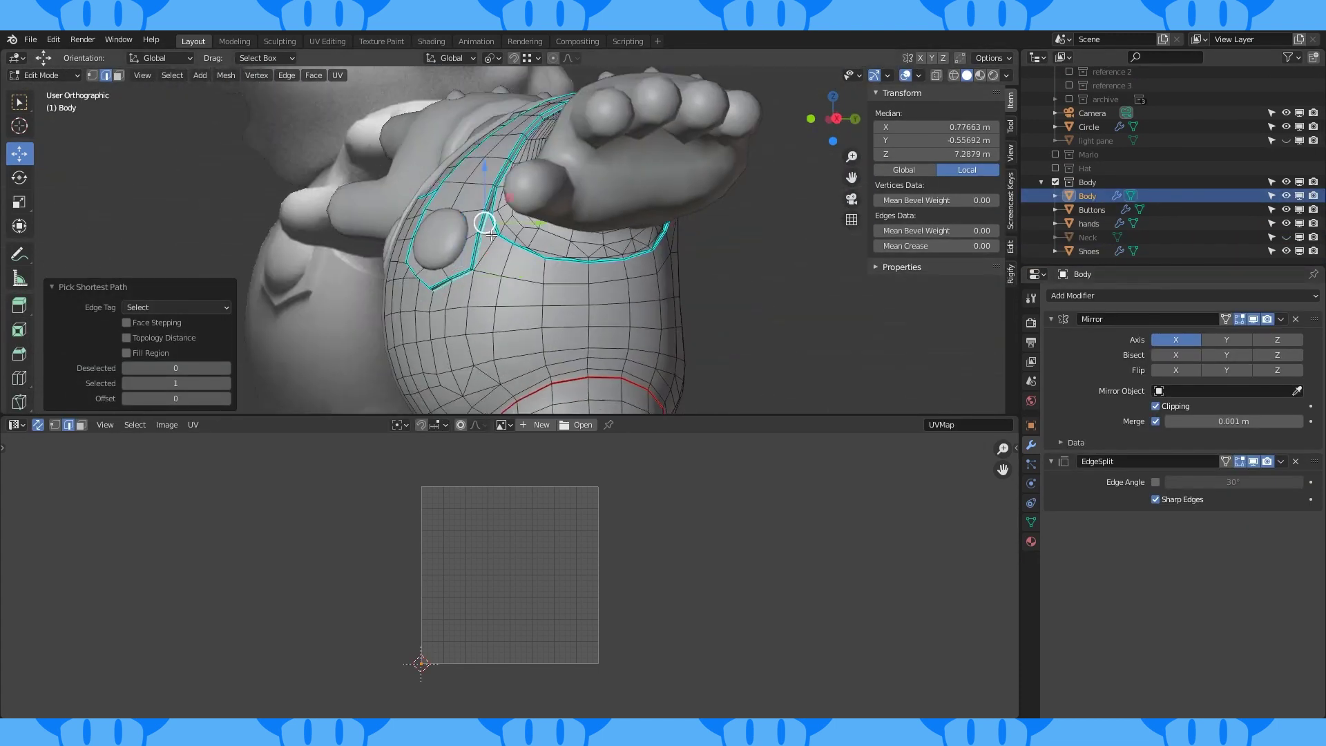
middle_drag(491, 234, 704, 200)
ctrl+click(704, 201)
scroll(730, 269, up, 3)
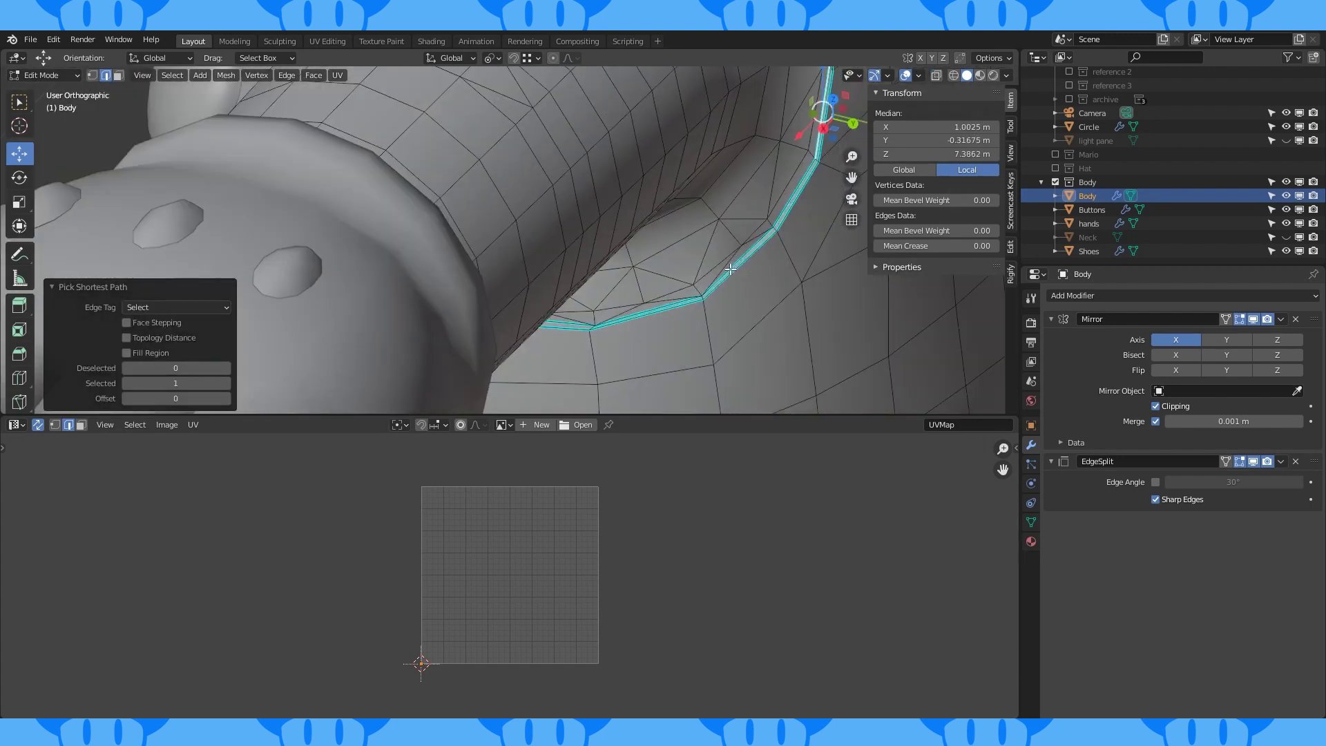
middle_drag(730, 269, 633, 313)
ctrl+click(636, 237)
ctrl+click(592, 267)
mouse_move(554, 343)
middle_down()
mouse_move(740, 400)
mouse_move(573, 311)
middle_up()
ctrl+click(449, 200)
click(953, 75)
mouse_move(622, 228)
middle_down()
mouse_move(601, 221)
mouse_move(652, 234)
middle_up()
key(shift+z)
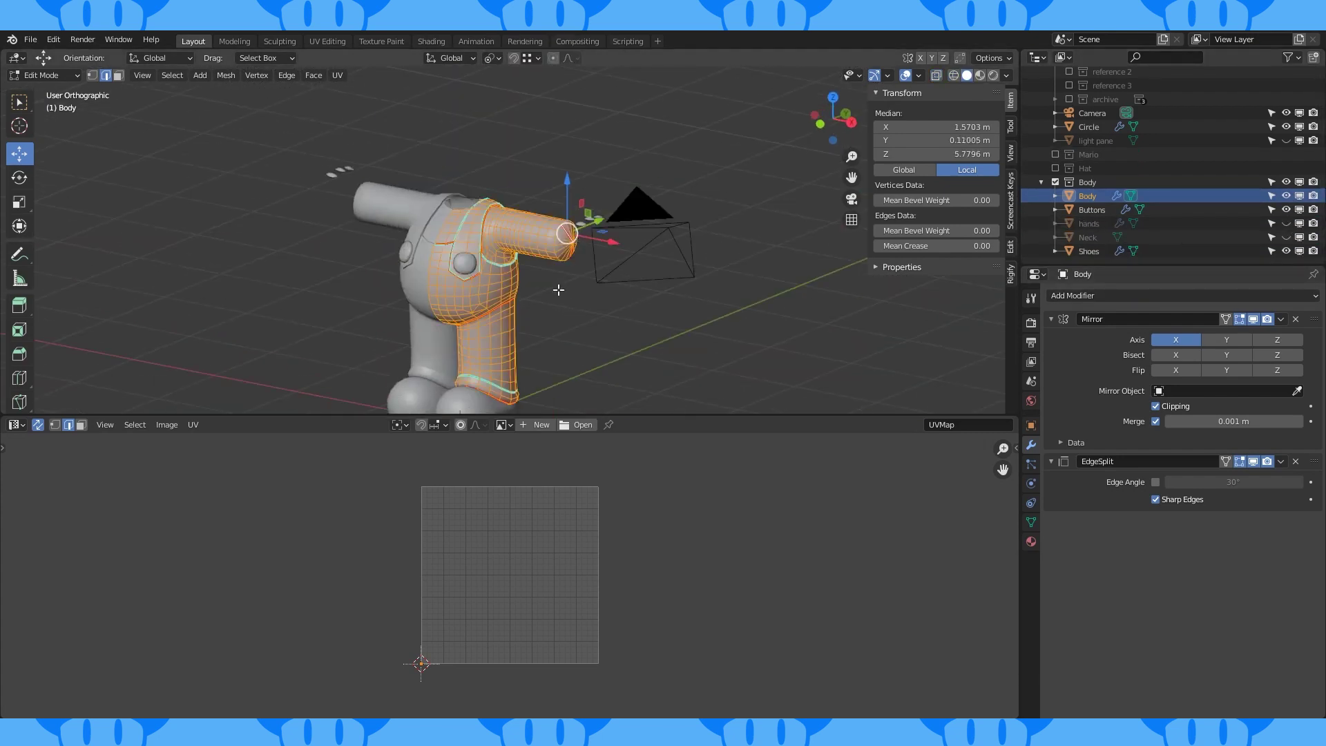
Unwrap the whole Body into UV islands and expand the UV sidebar's Overlays options
key(u)
click(559, 294)
key(n)
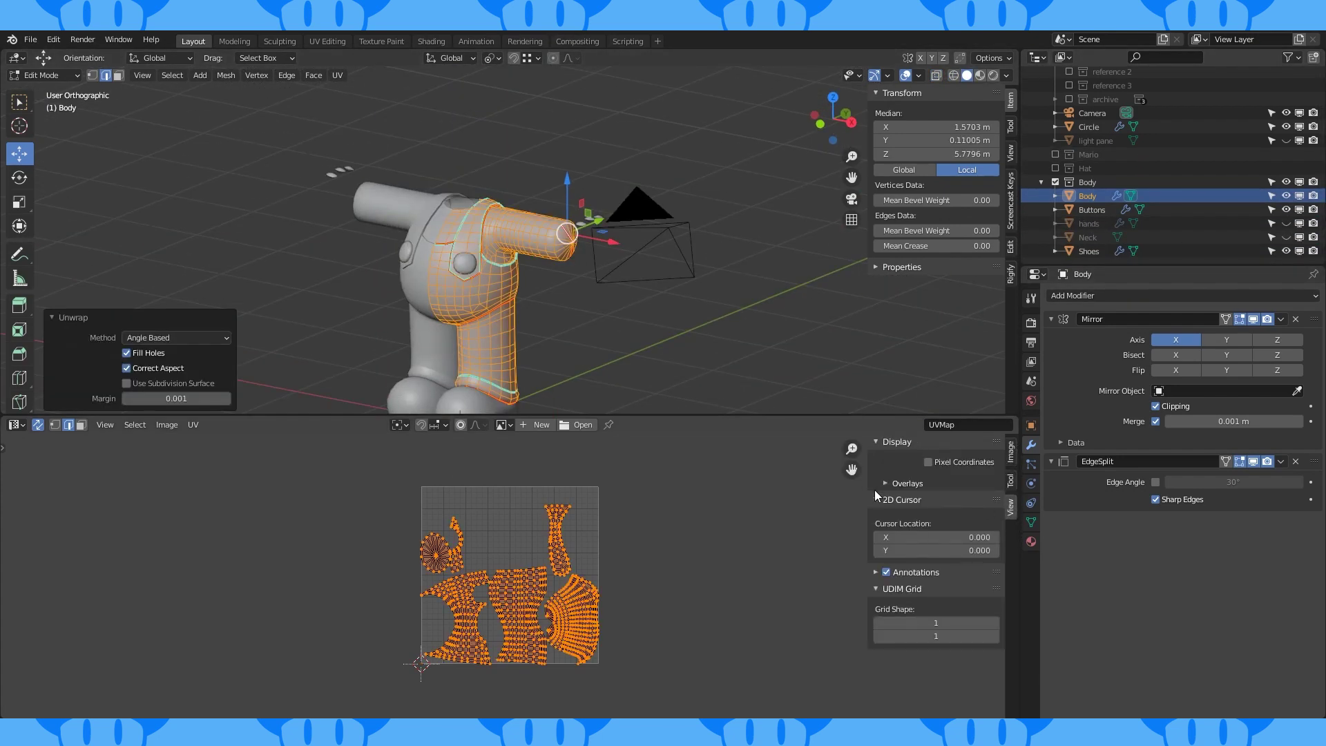
click(884, 483)
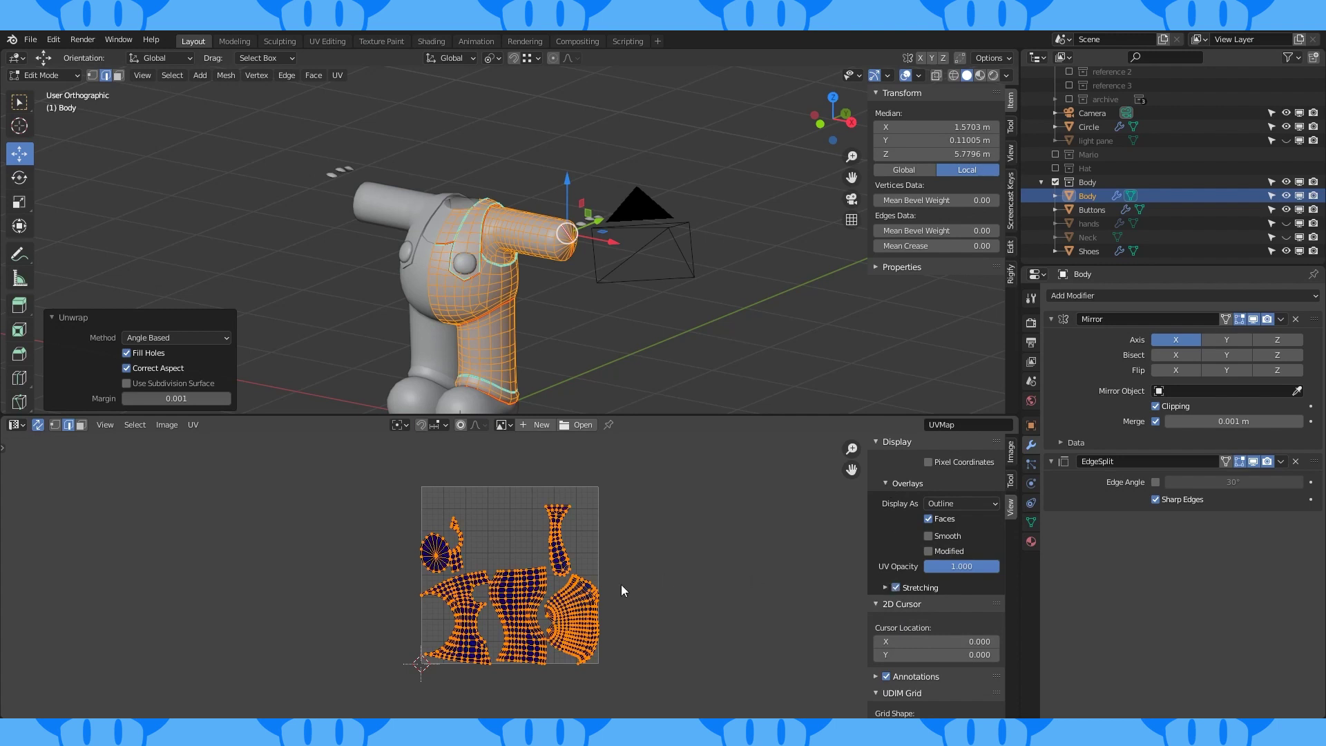
scroll(675, 603, up, 2)
middle_drag(622, 291, 554, 280)
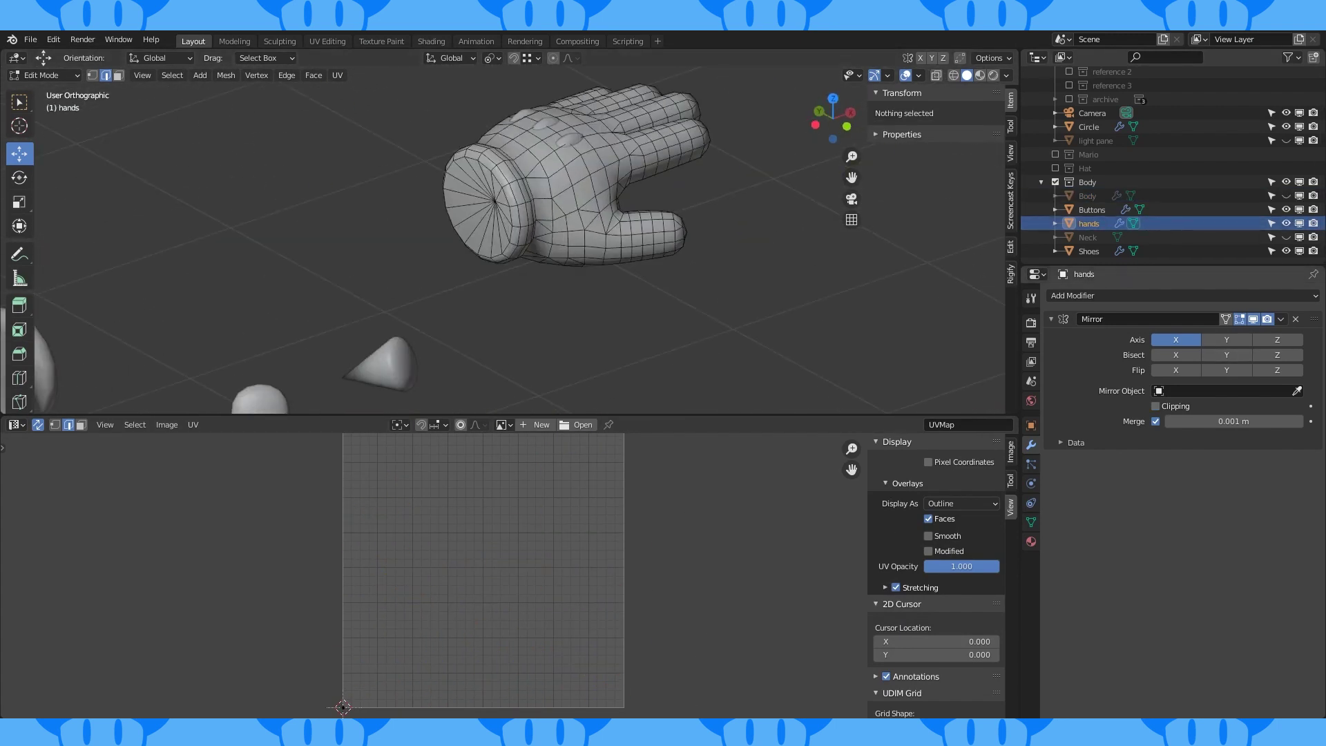
Mark seams along the glove's wrist and palm edge path near the thumb
key(ctrl+e)
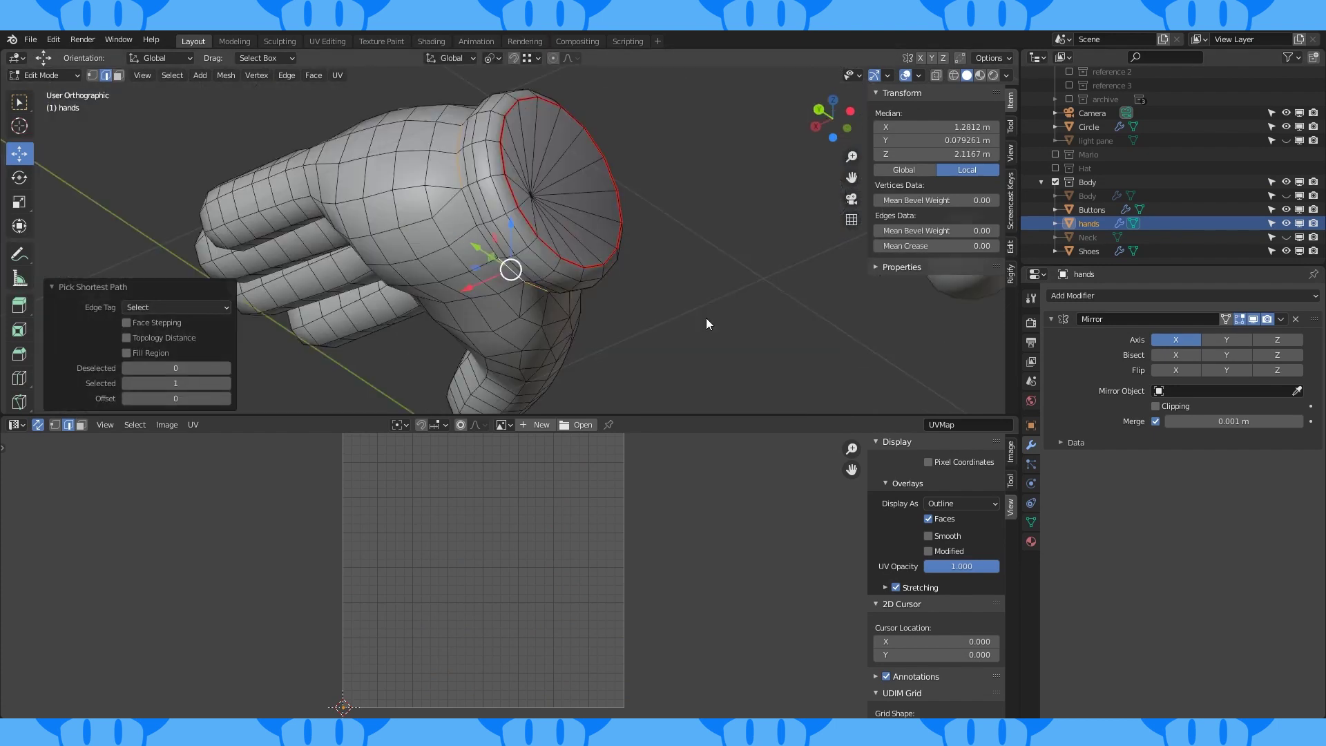
middle_drag(707, 323, 529, 323)
click(528, 323)
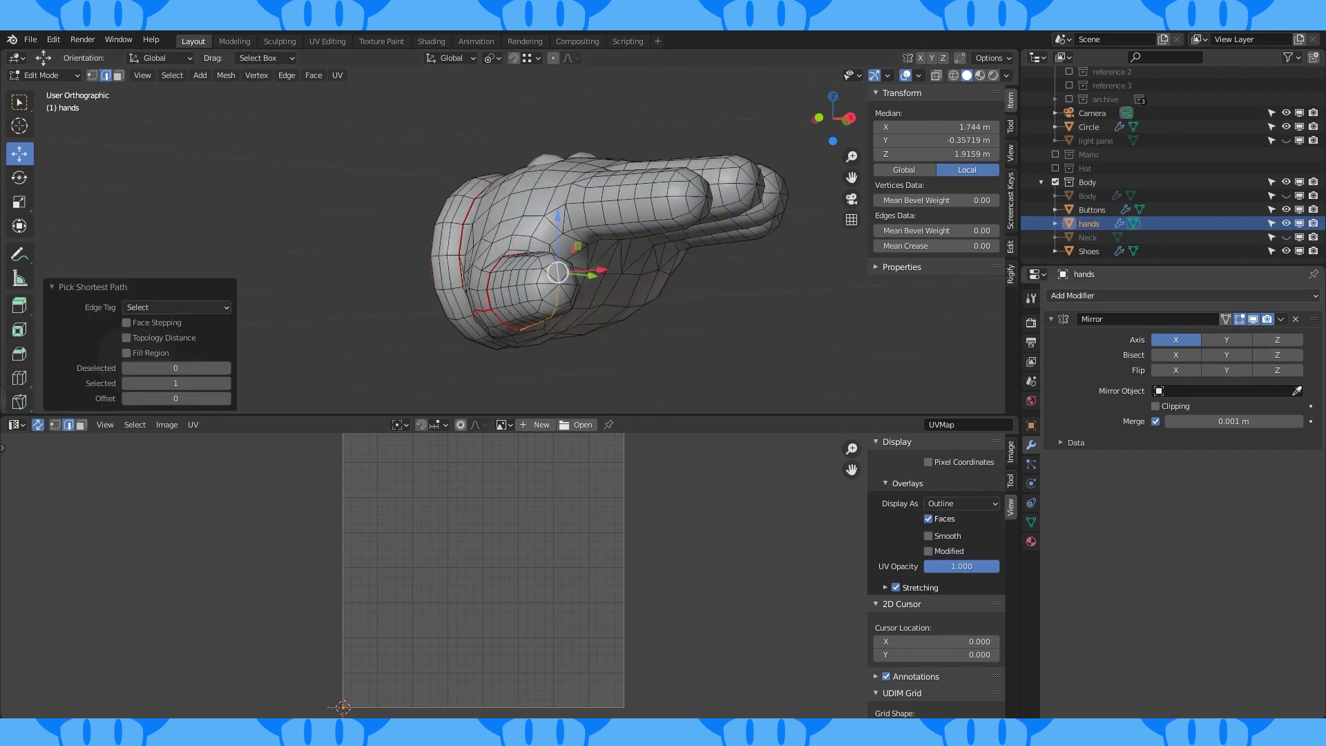
mouse_move(579, 301)
middle_down()
mouse_move(562, 281)
mouse_move(587, 216)
mouse_move(622, 227)
middle_up()
click(587, 216)
click(954, 75)
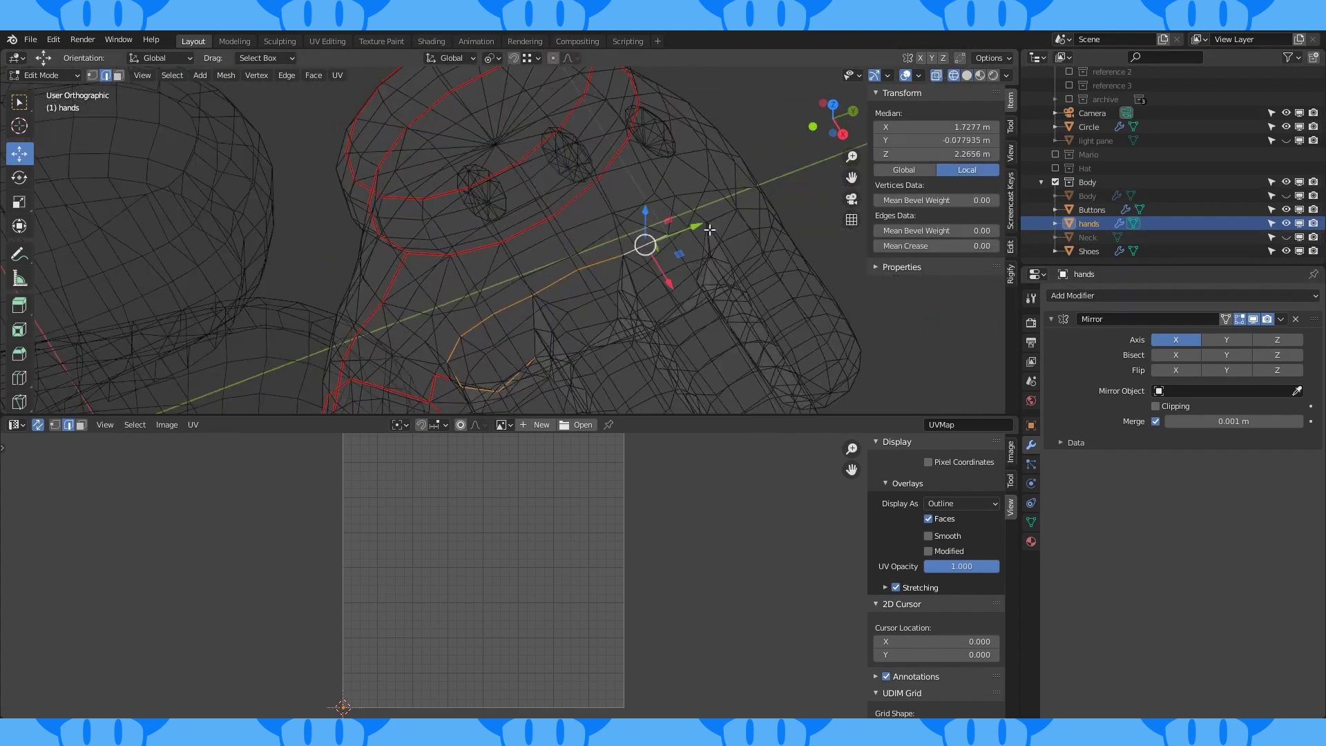
key(shift+z)
middle_drag(709, 229, 773, 175)
Add seam edges between the fingers and on the pinky, then unwrap the hands mesh
key(3)
middle_drag(614, 236, 595, 209)
mouse_move(714, 166)
middle_down()
mouse_move(760, 211)
mouse_move(693, 210)
middle_up()
key(2)
alt+click(759, 211)
key(shift+z)
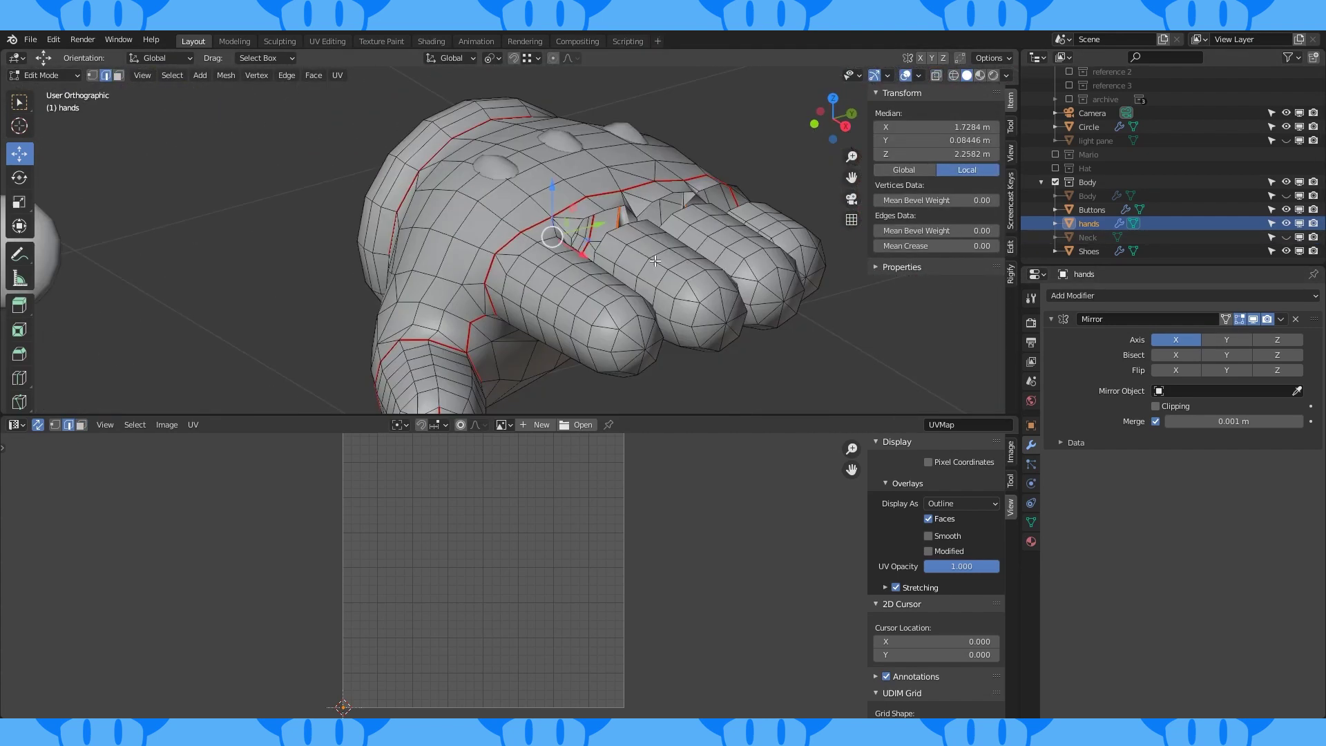
key(h)
middle_drag(599, 247, 625, 228)
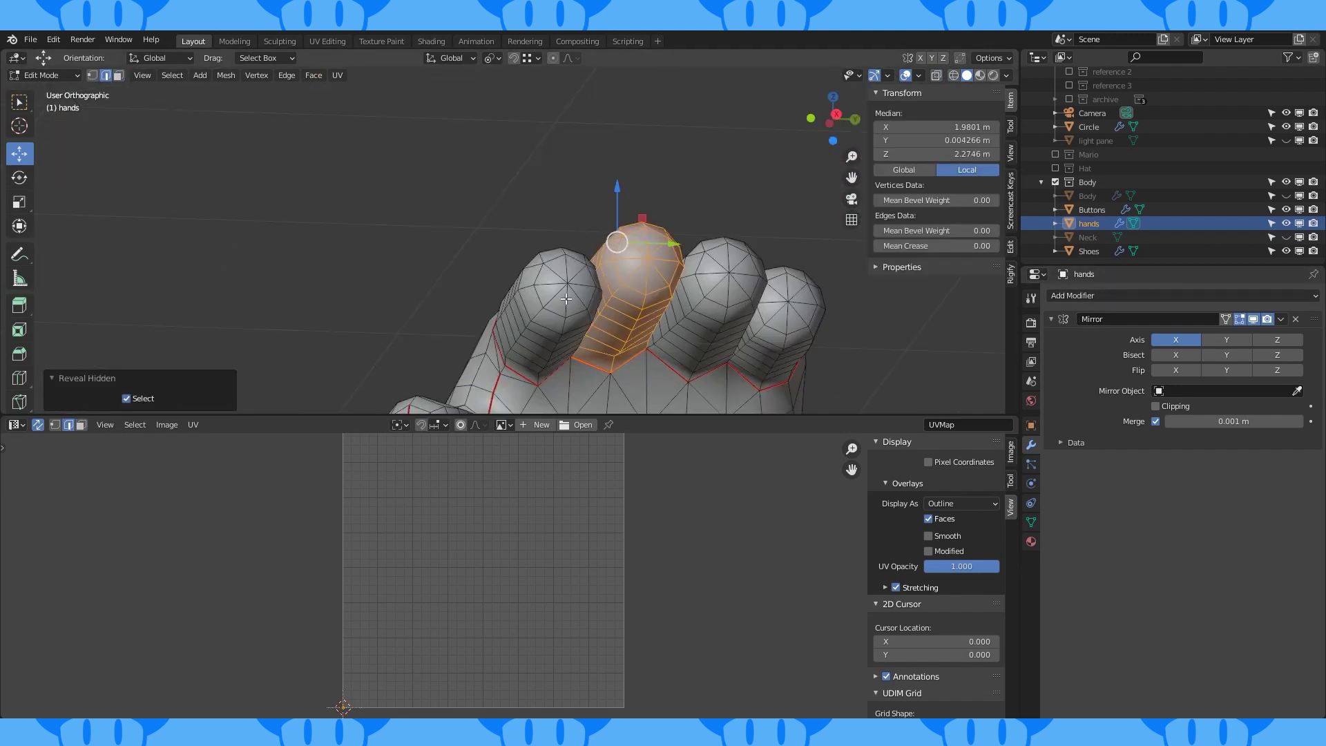
click(787, 238)
middle_drag(729, 249, 591, 219)
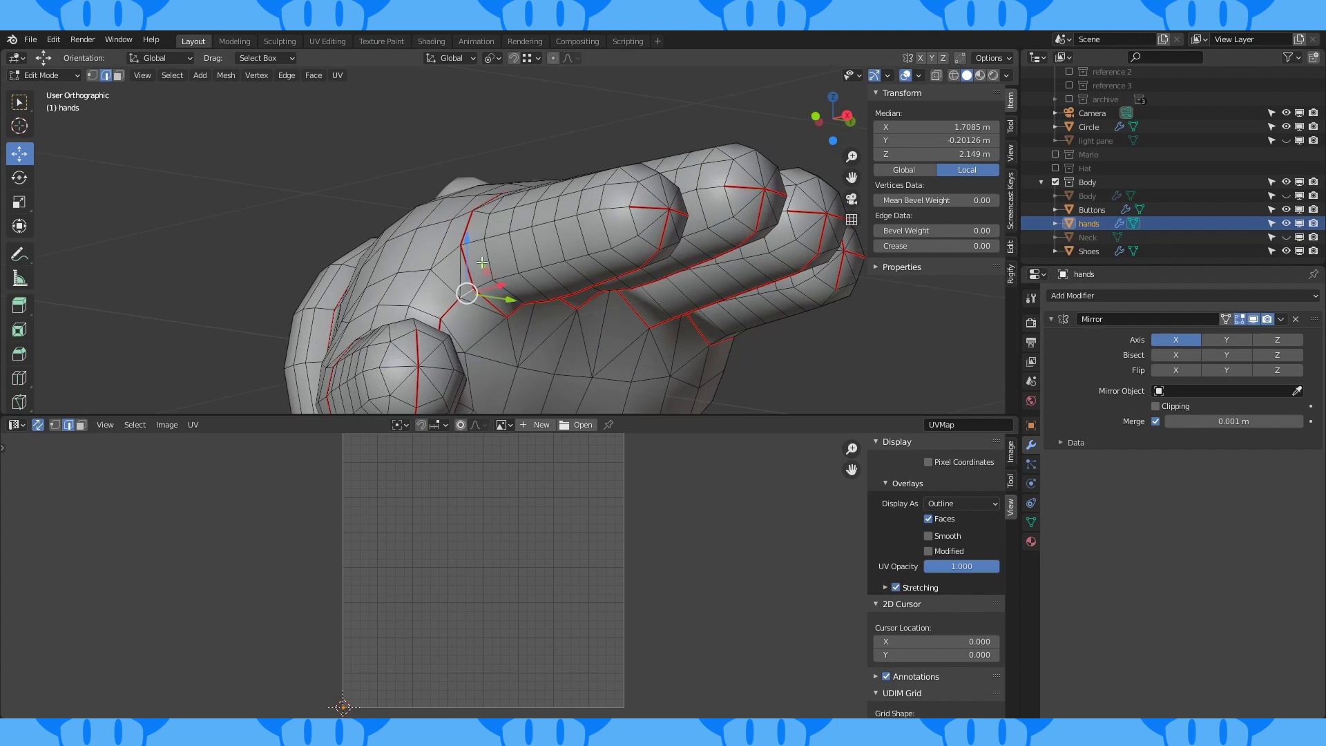
click(520, 295)
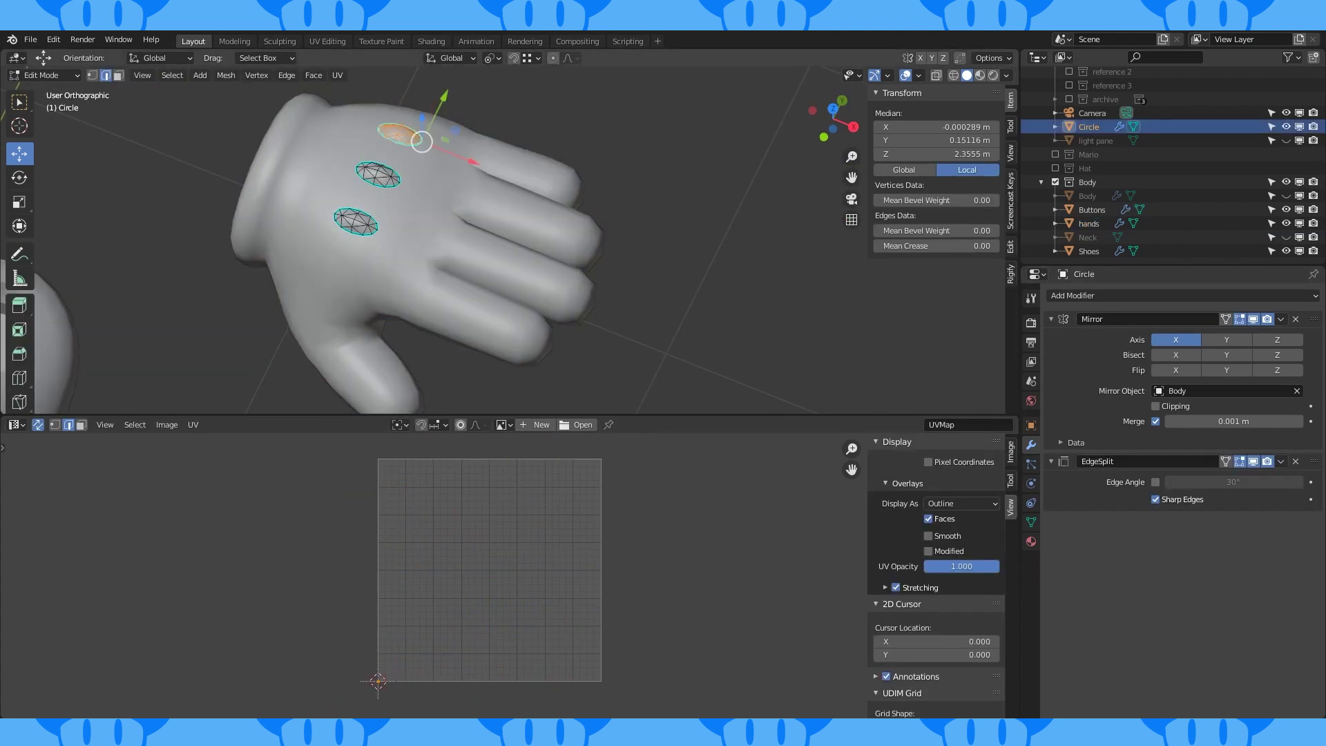
Mark seams around the Circle buttons and on the Face, Ears and Nose edge paths
ctrl+click(528, 293)
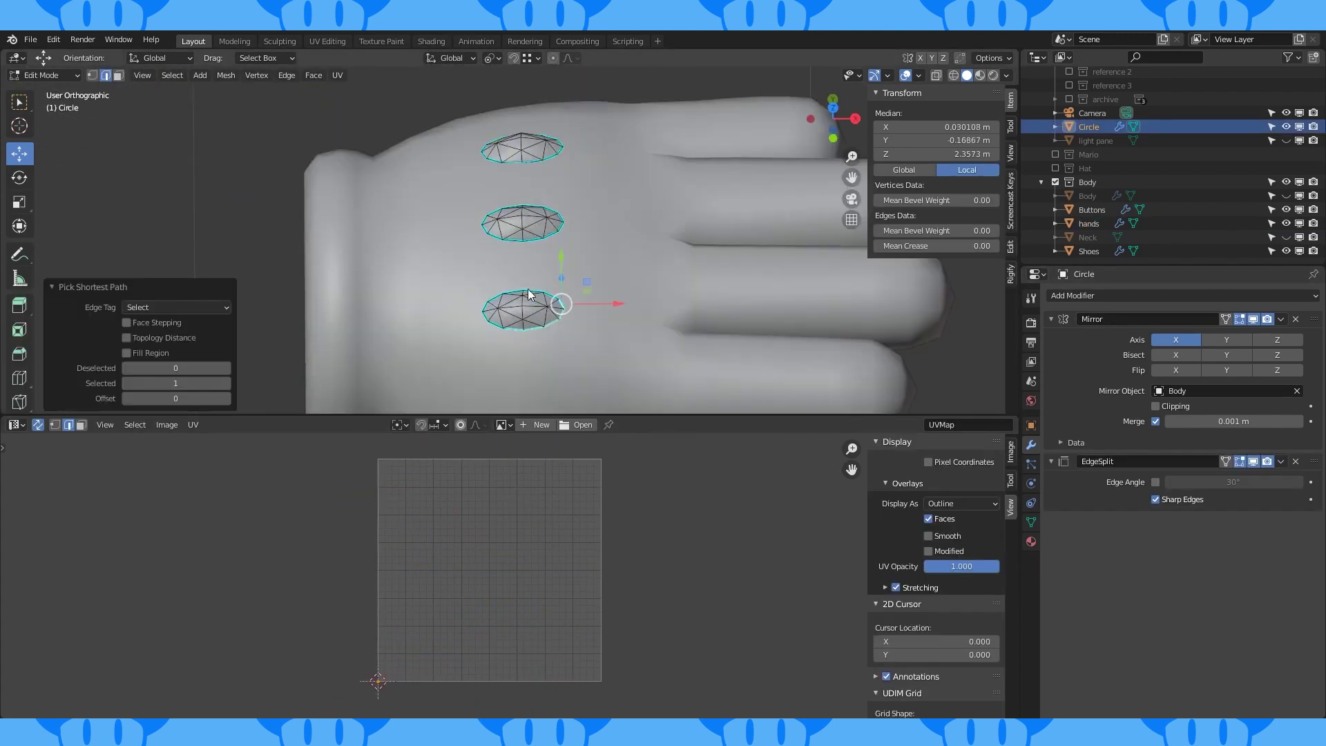
key(ctrl+e)
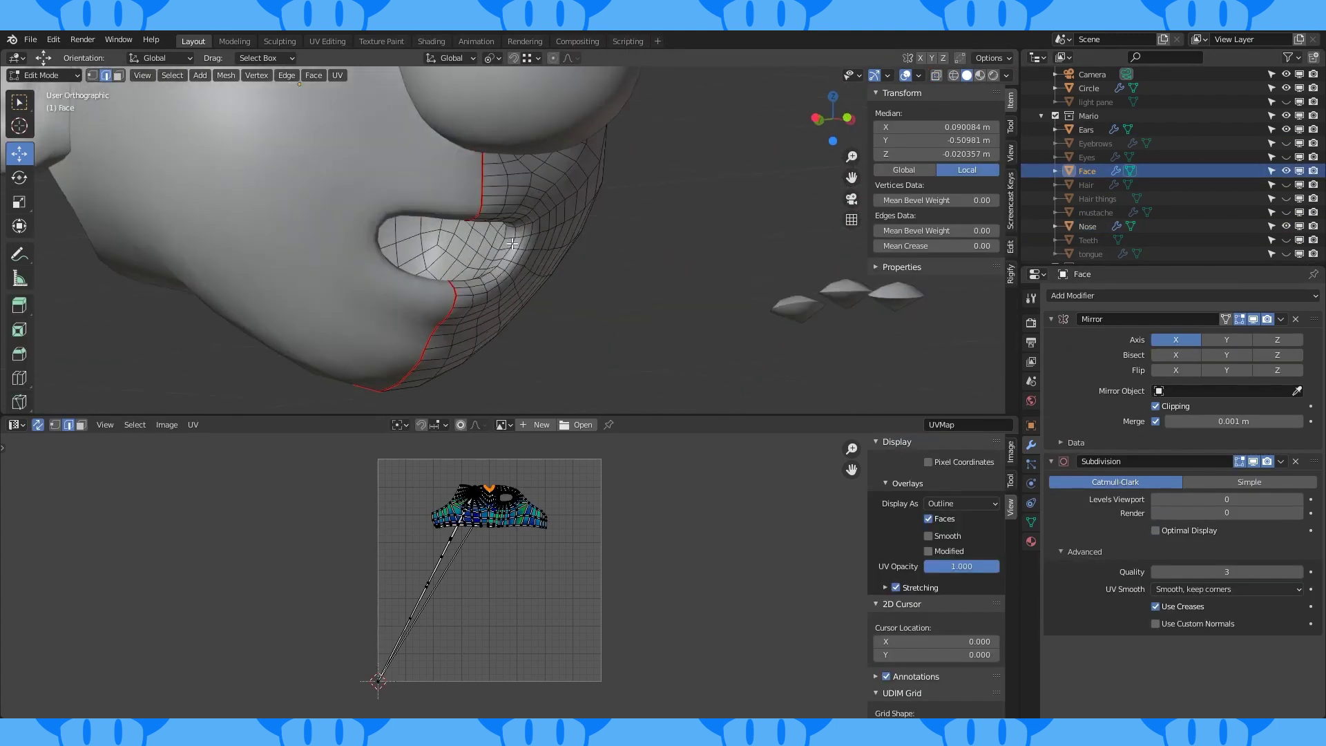
key(ctrl+e)
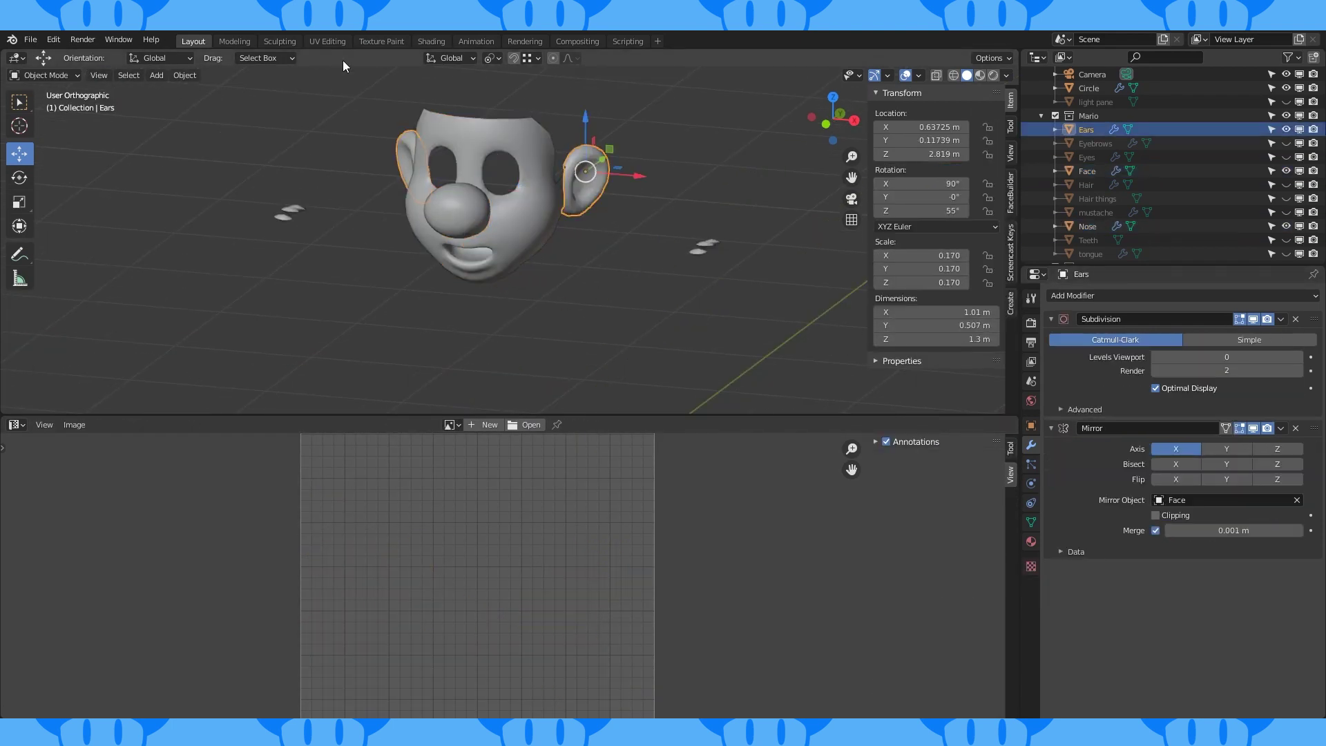
Apply the Ears' scale and re-unwrap the face parts into UV islands
click(183, 74)
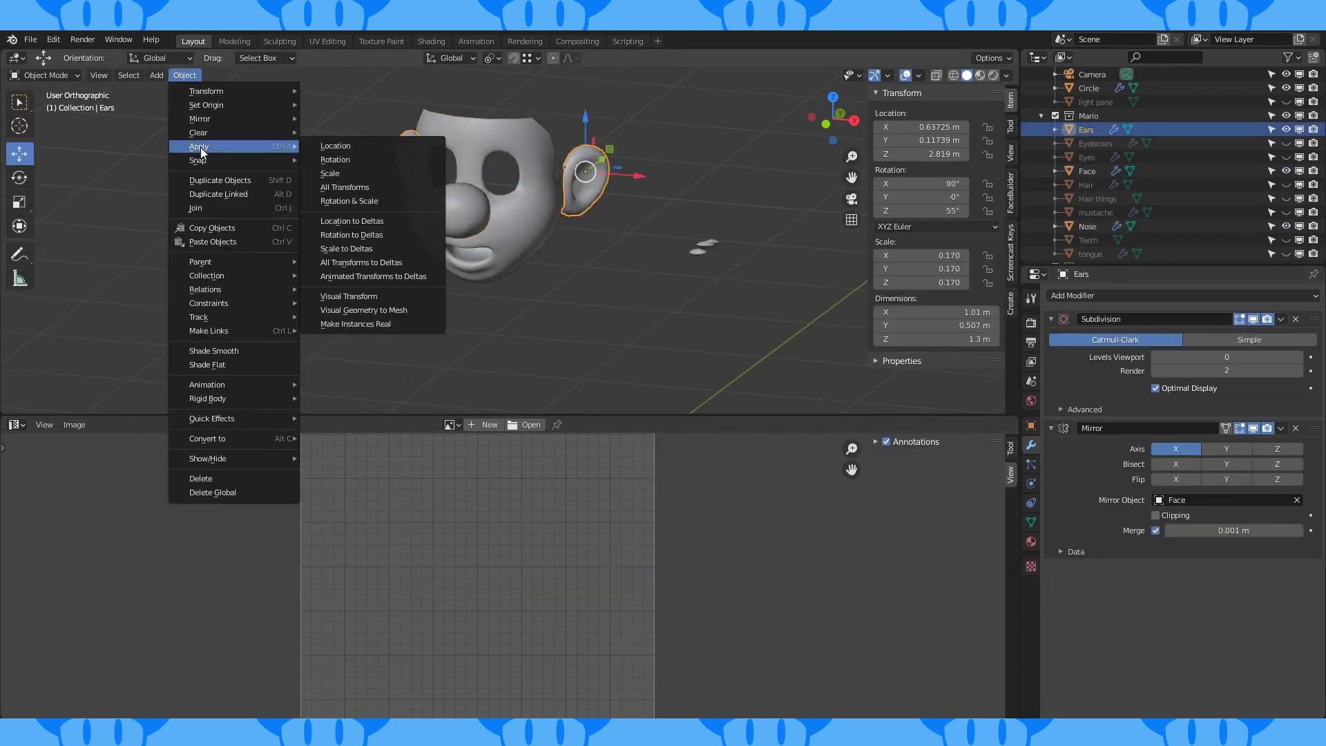
click(366, 174)
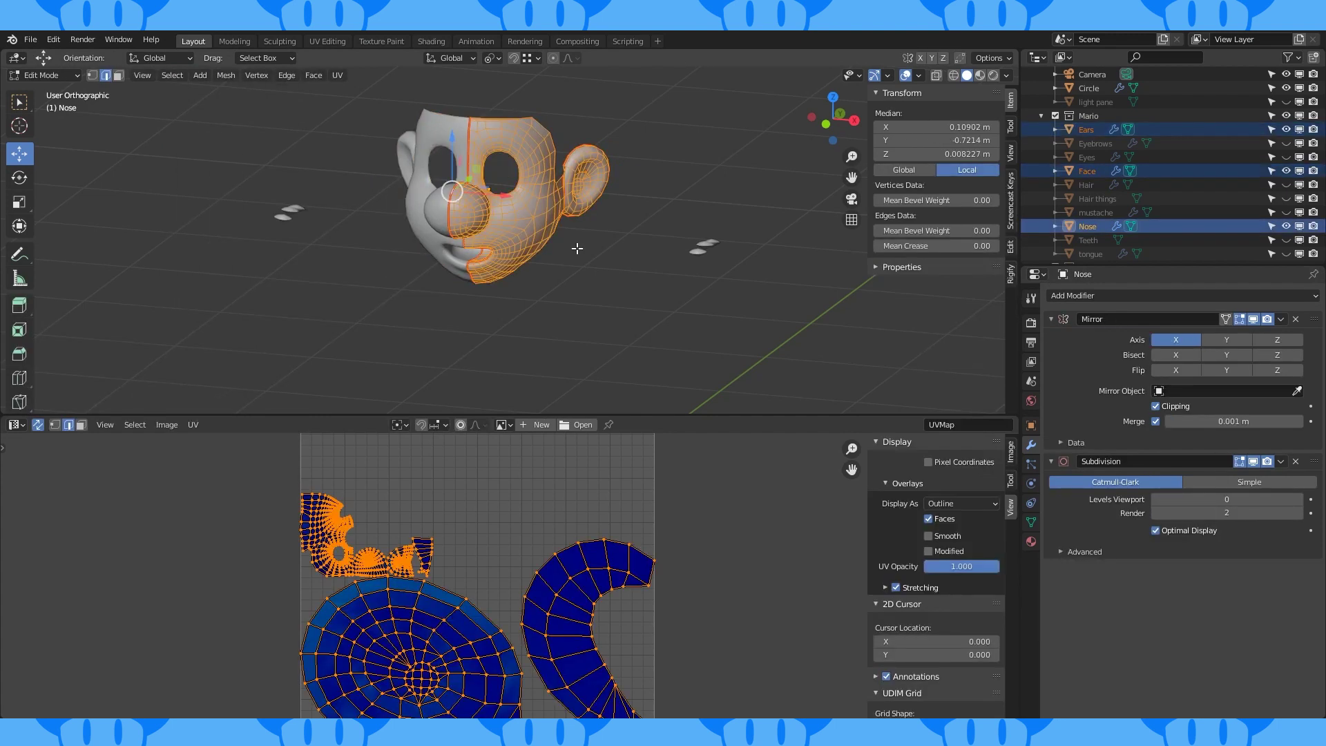
click(536, 237)
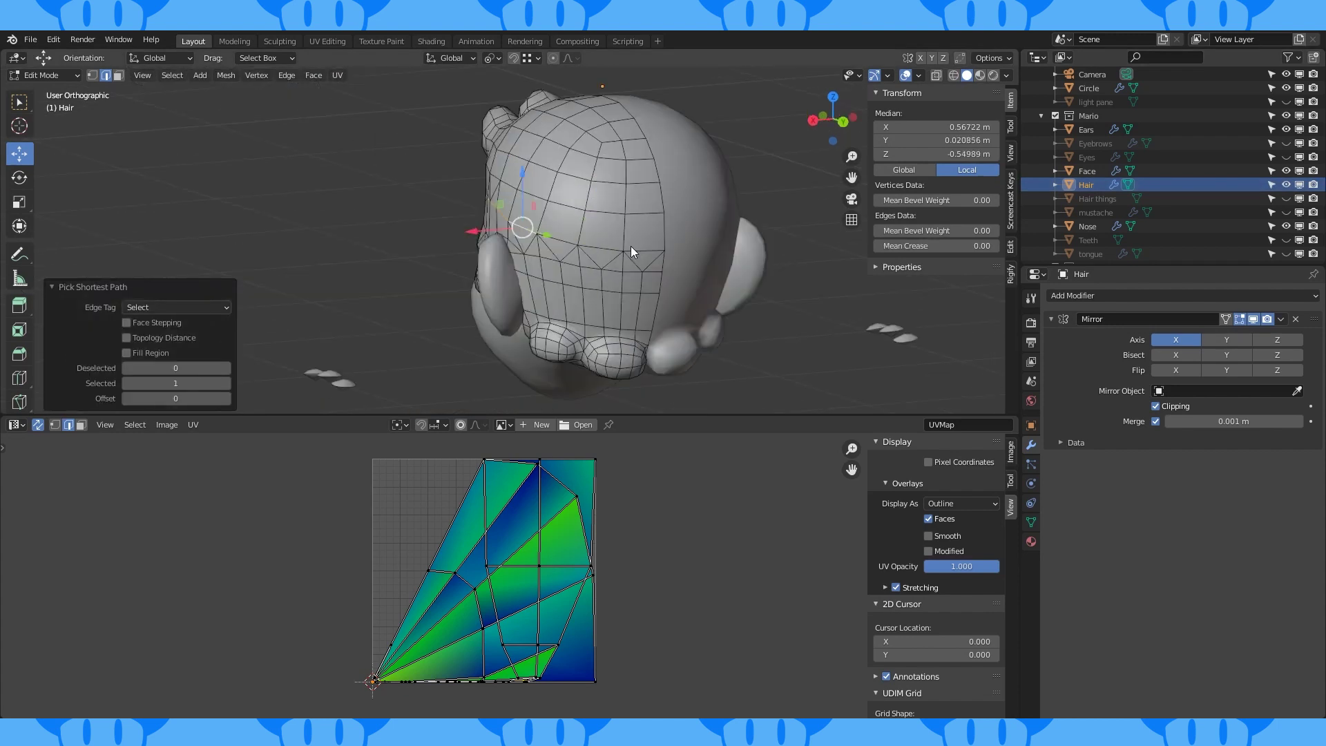
Mark seams along several Hair edge paths
key(ctrl+e)
click(467, 290)
click(689, 290)
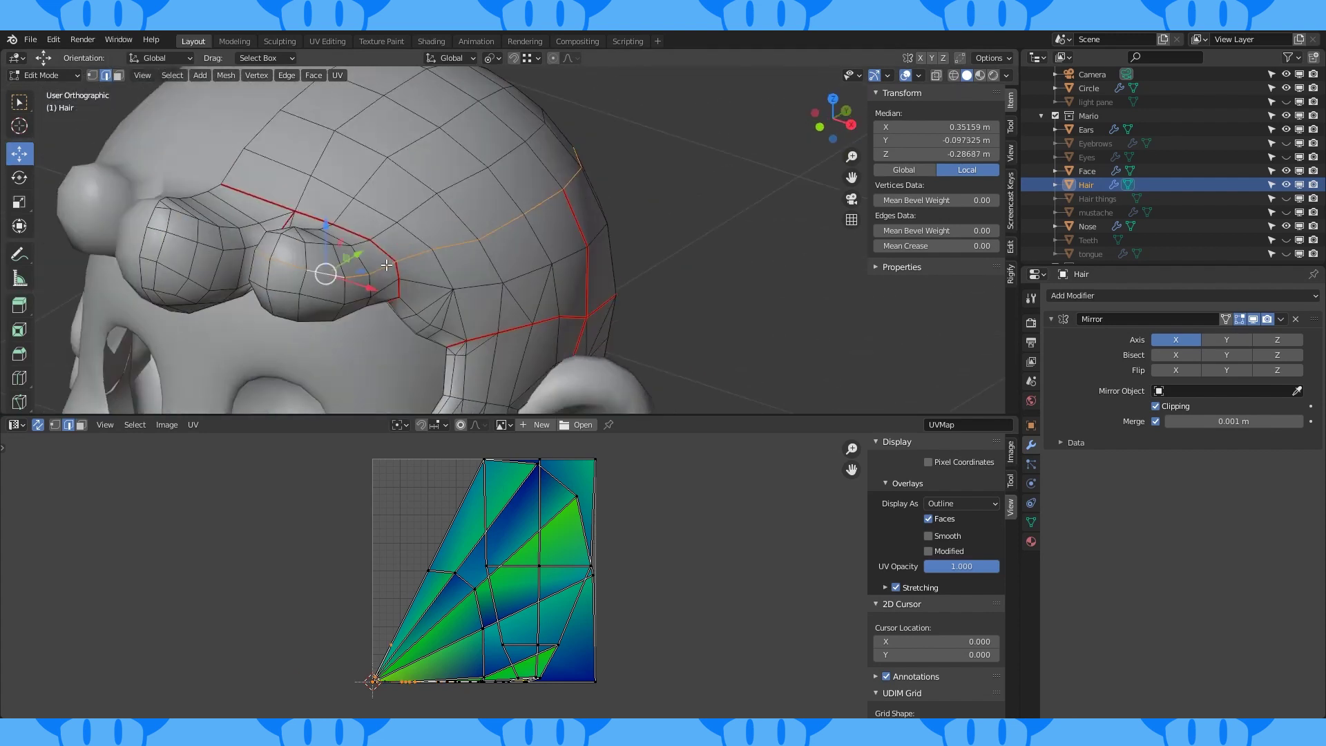
ctrl+click(478, 278)
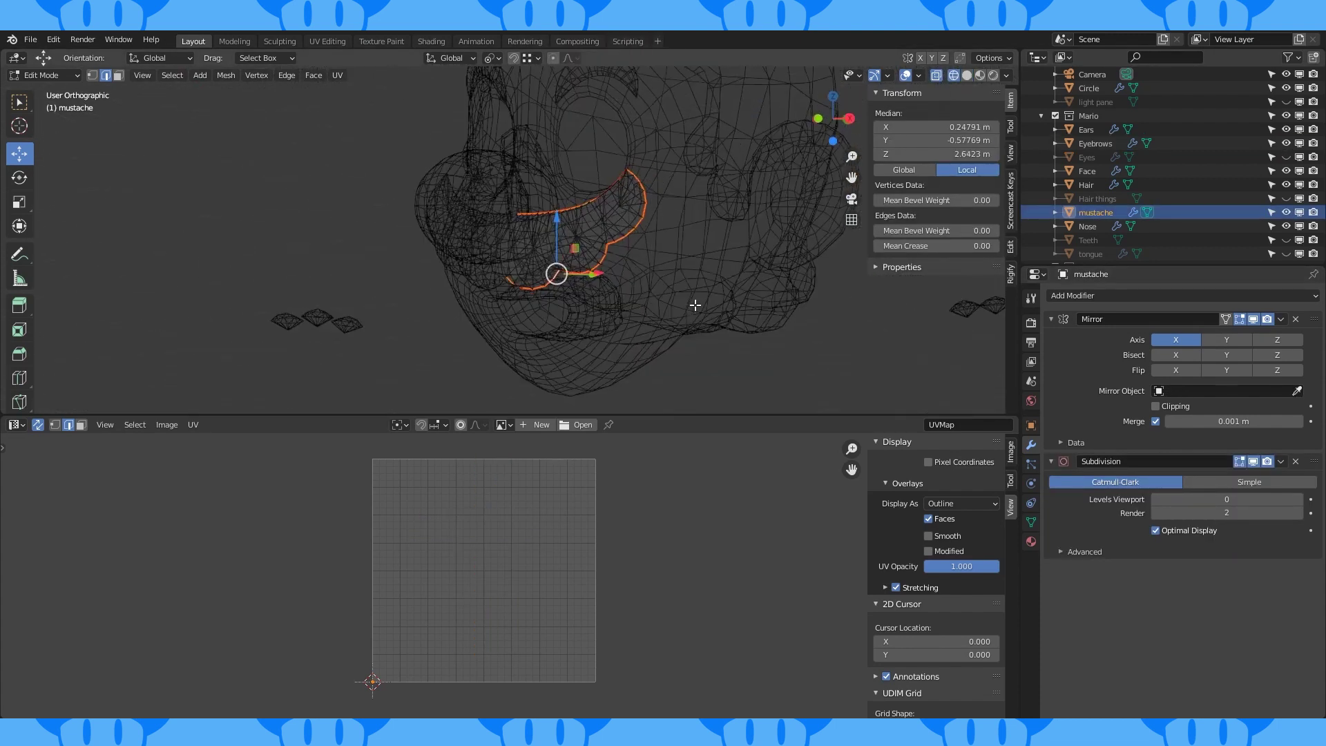
Add an Edge Split modifier to the mustache and project the upper and lower teeth UVs from view
click(1161, 295)
click(1113, 405)
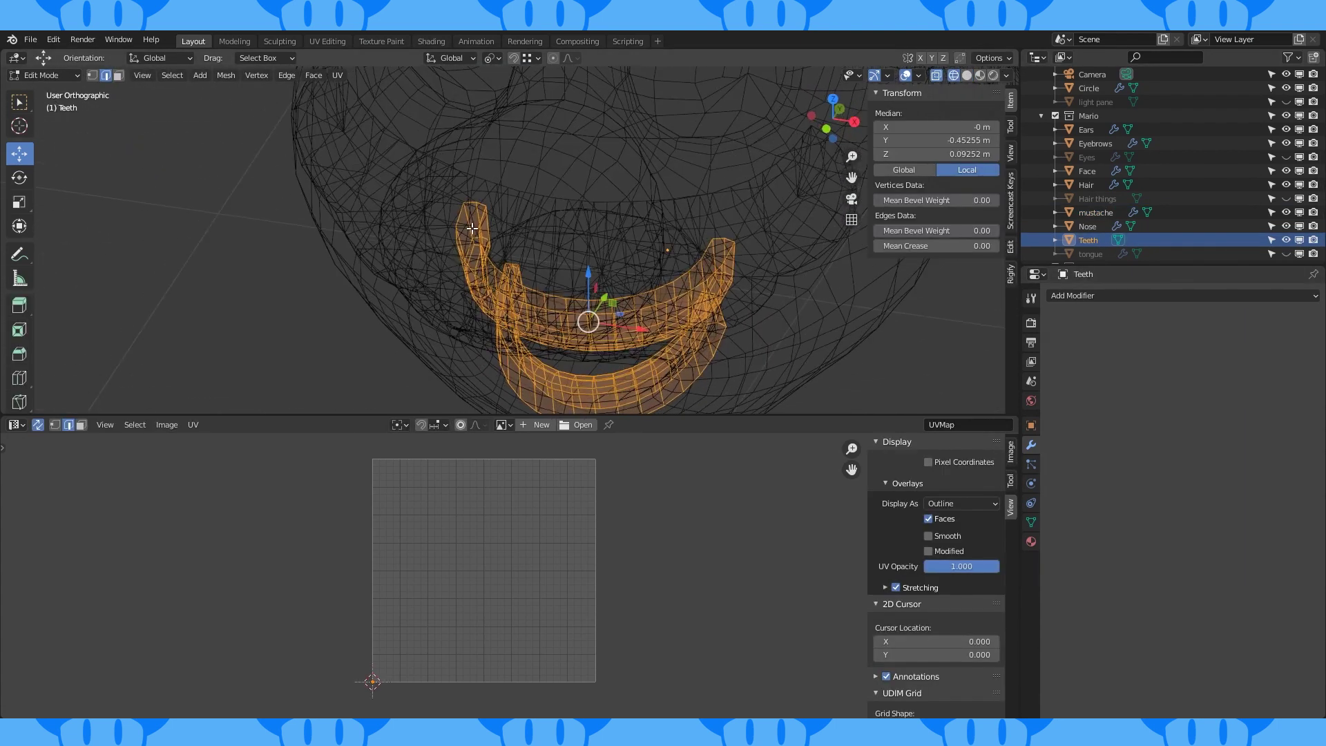
key(ctrl+l)
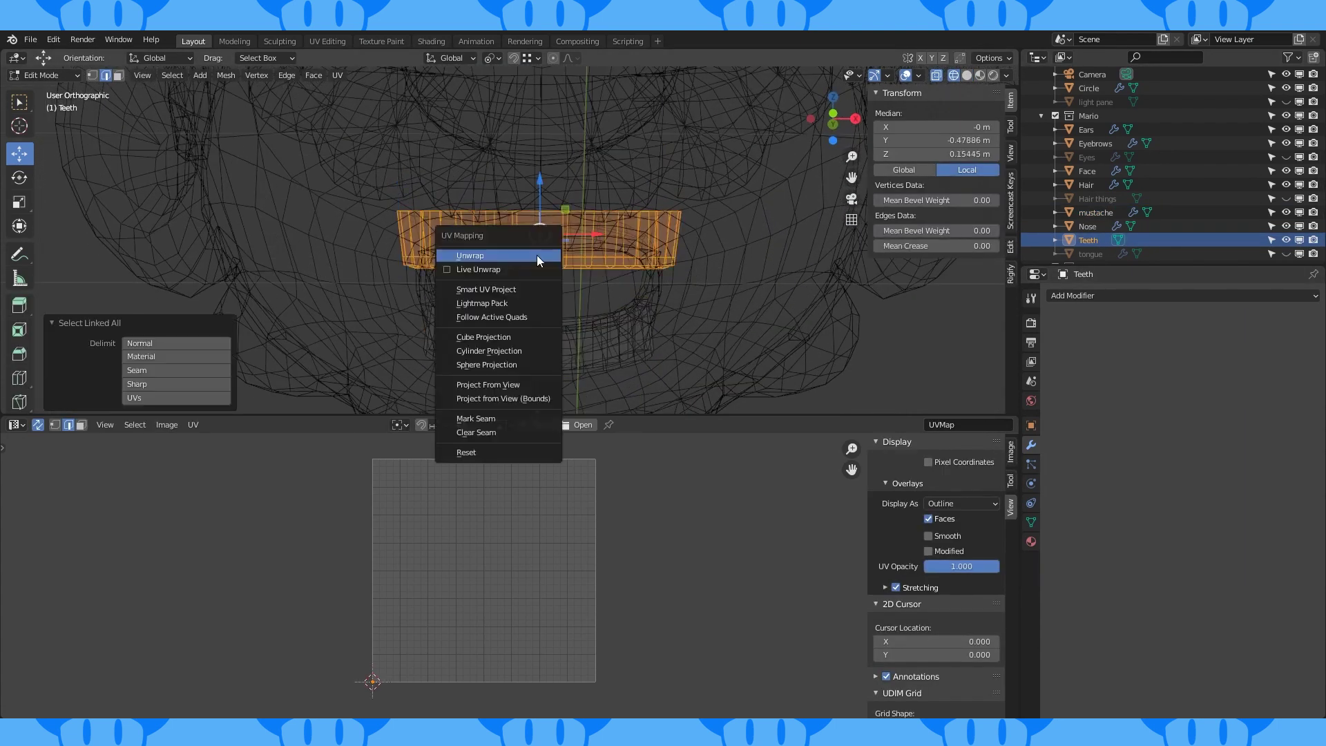
click(508, 384)
click(539, 343)
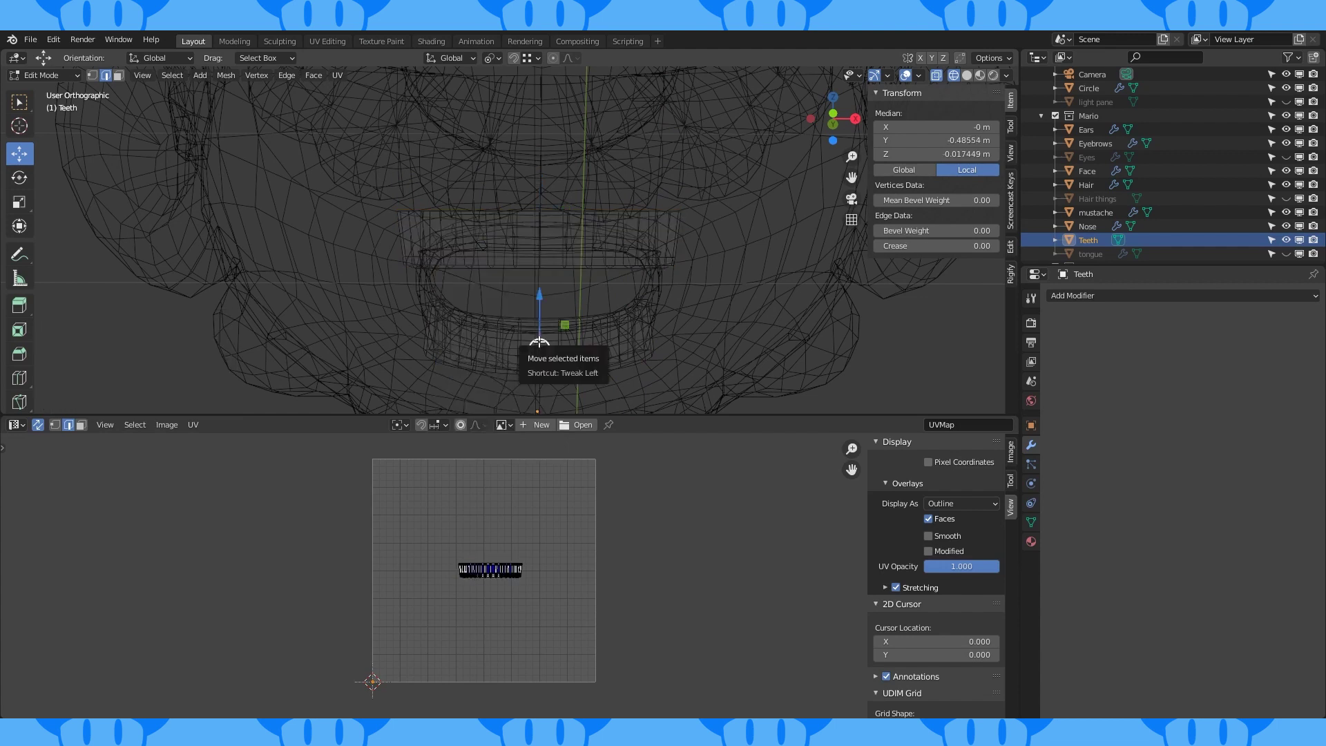
middle_drag(540, 349, 548, 314)
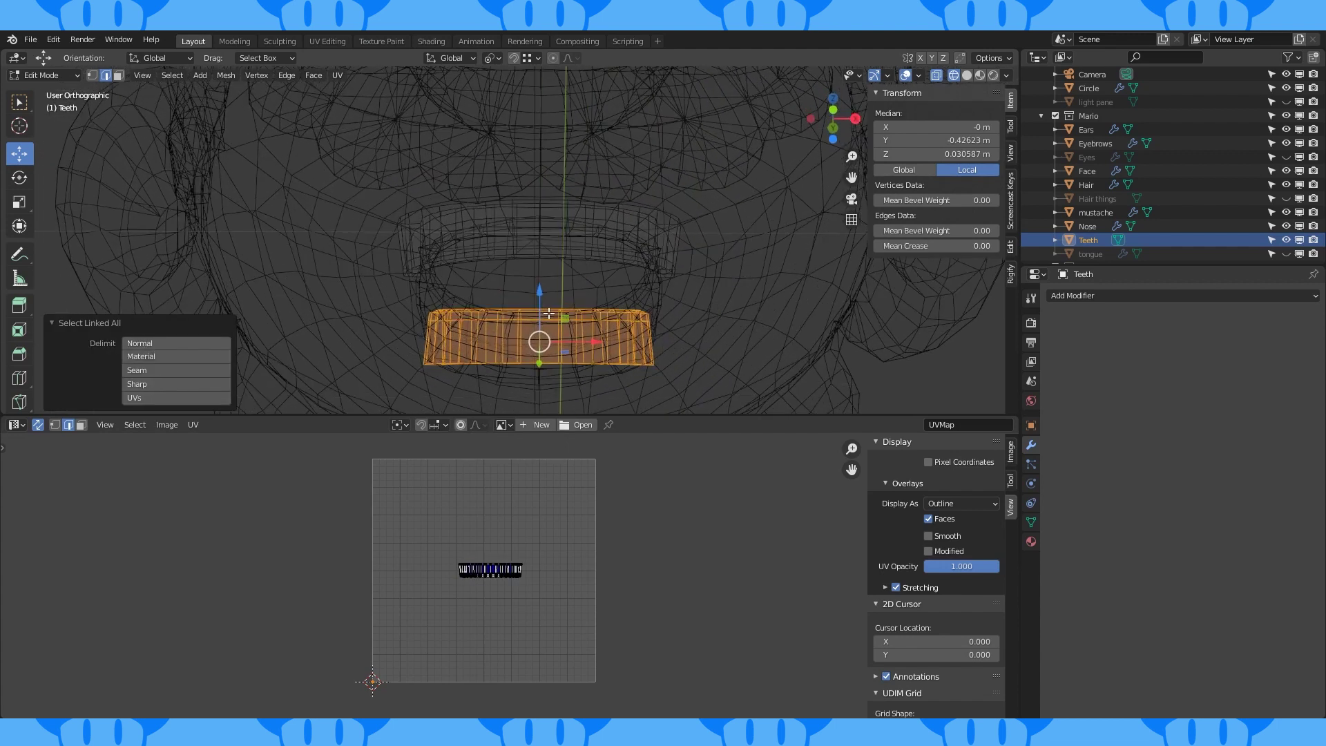
click(550, 315)
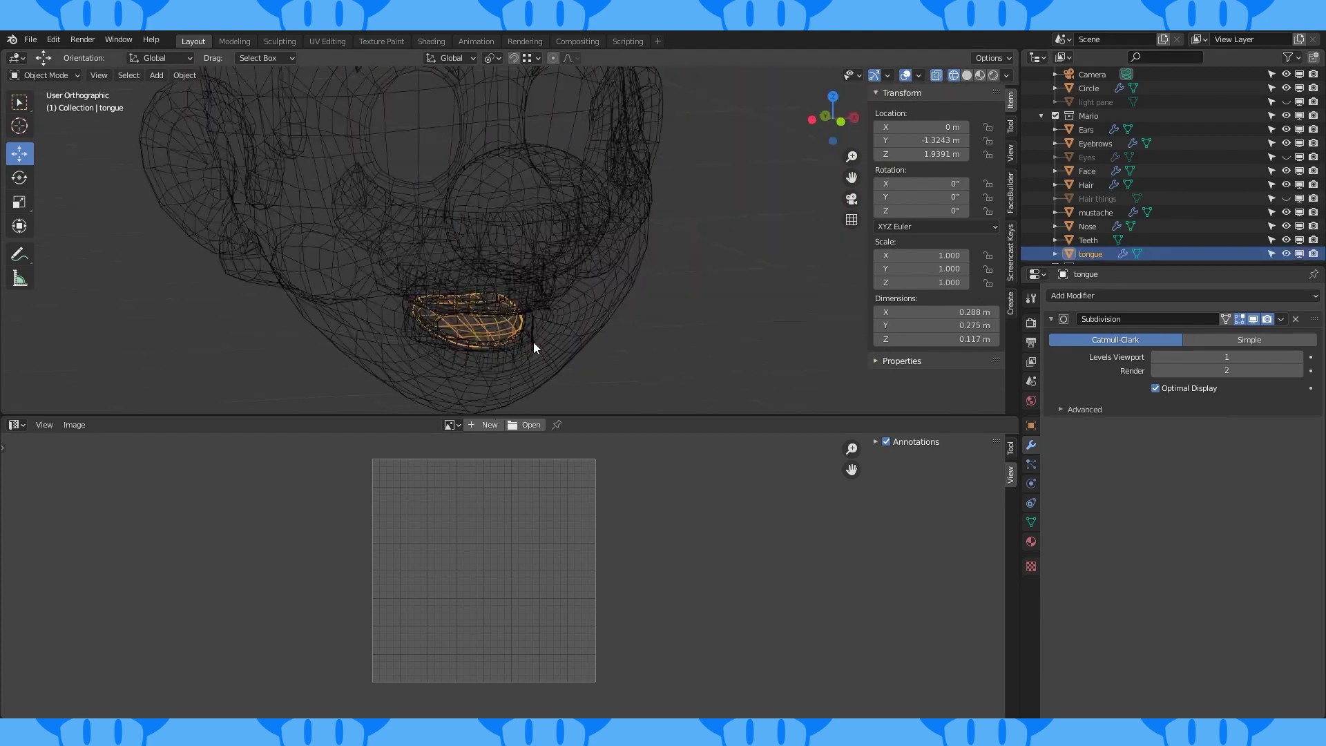
Unwrap the tongue and Hair things meshes into UV islands
key(Tab)
middle_drag(533, 346, 685, 258)
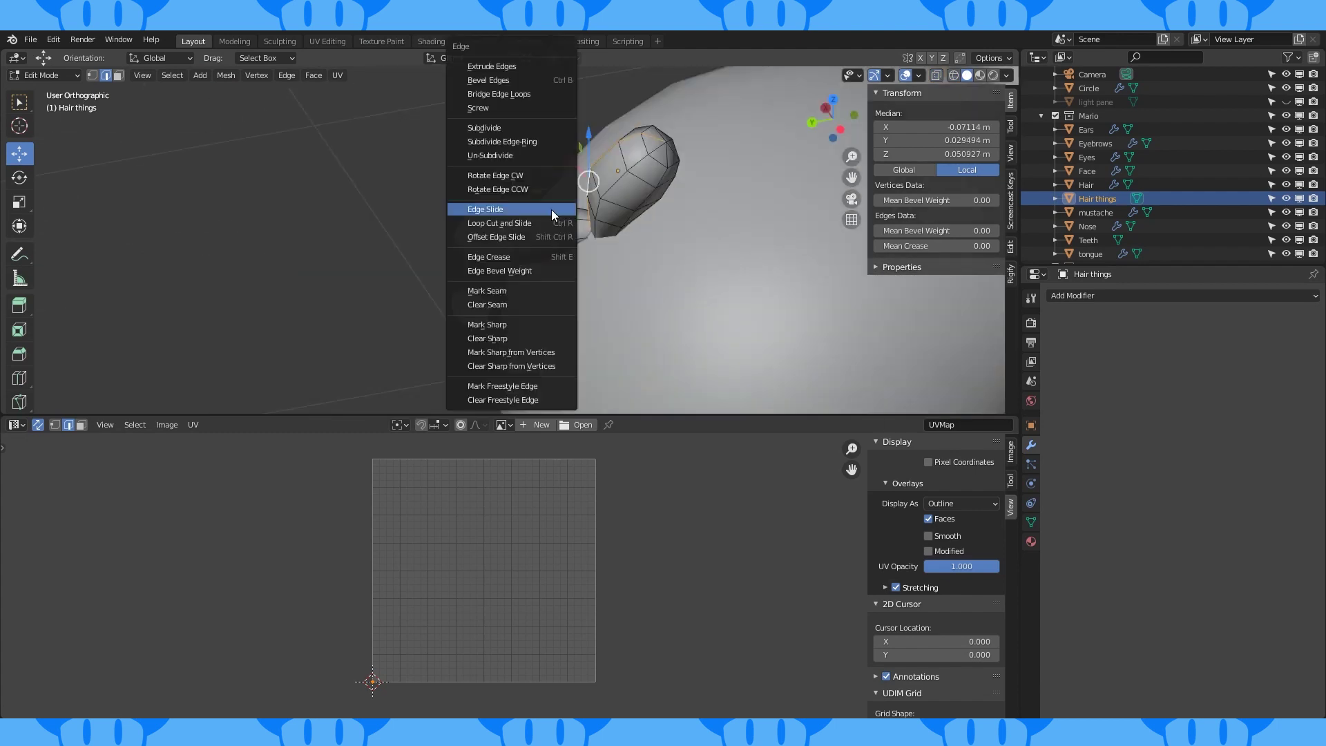
click(551, 209)
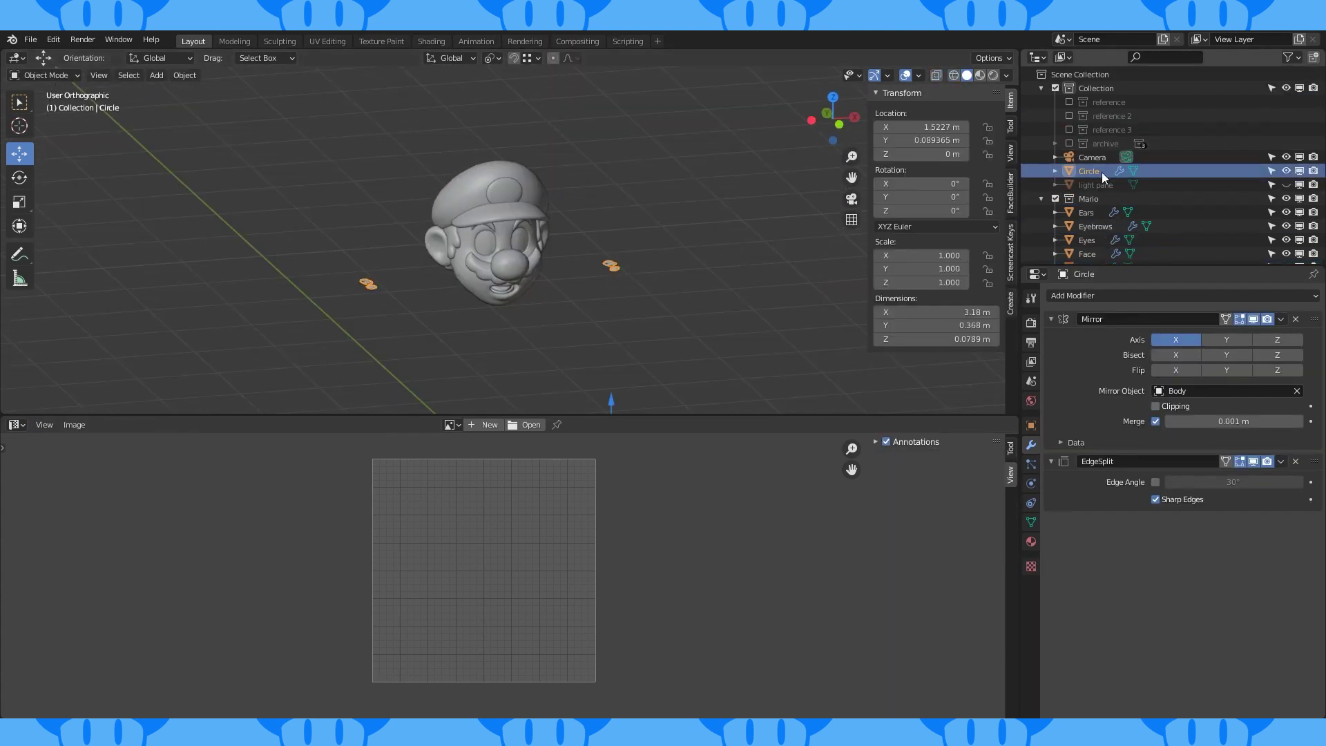
Show the Body collection and transfer Hair's UV maps onto Hat.Hair via Ctrl+L
scroll(1077, 207, down, 4)
click(1054, 250)
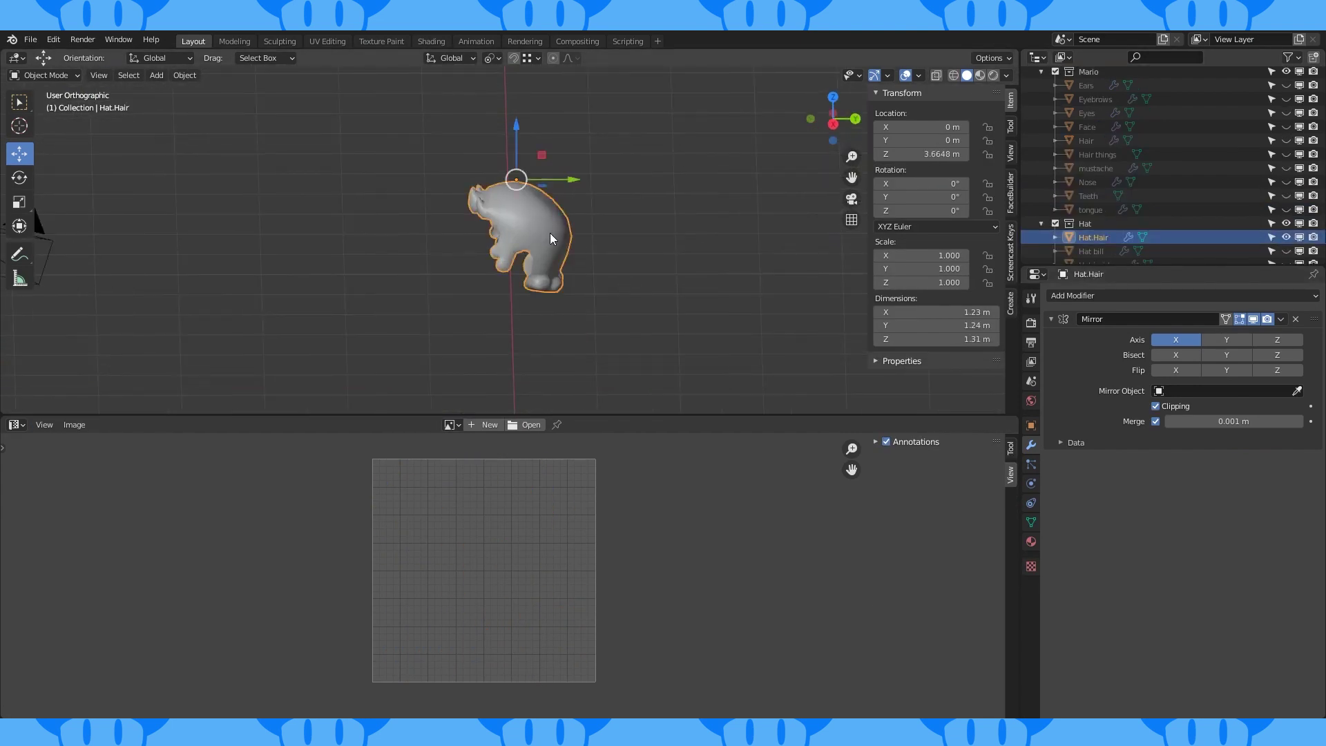
middle_drag(612, 238, 683, 231)
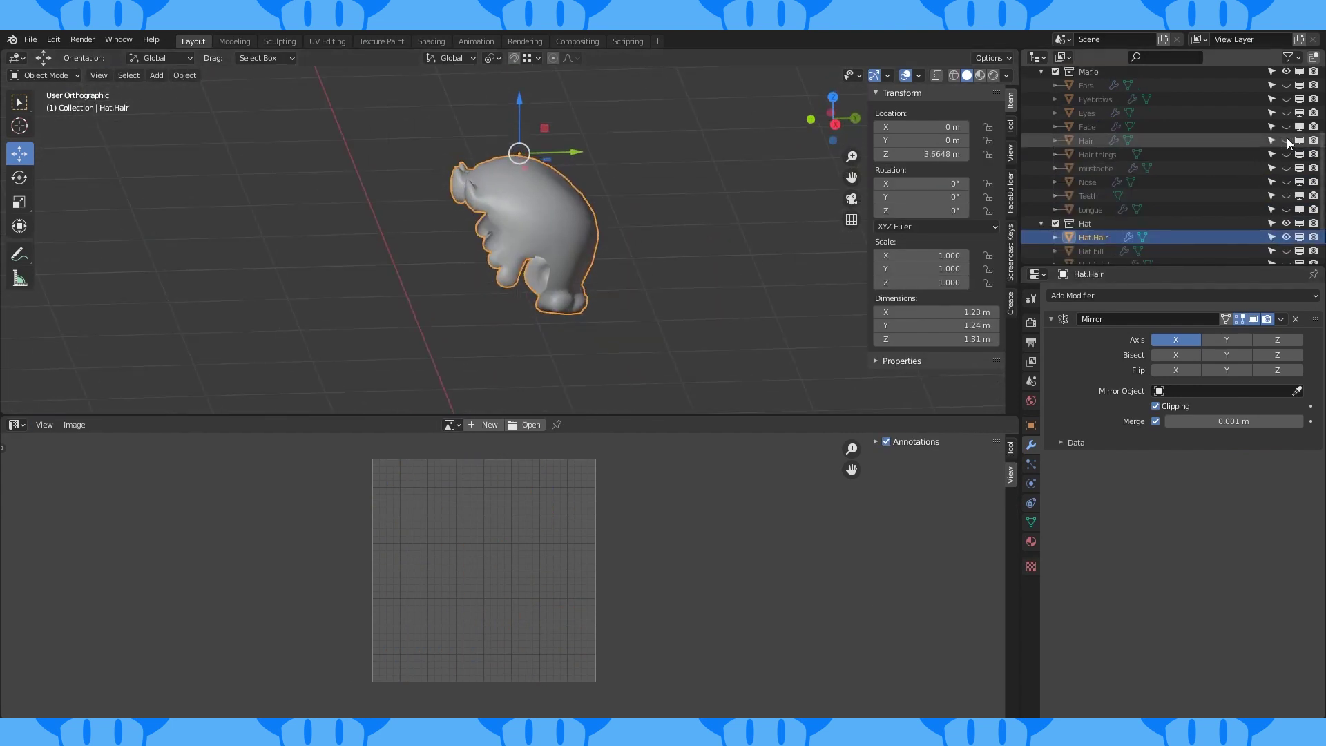
middle_drag(661, 174, 676, 210)
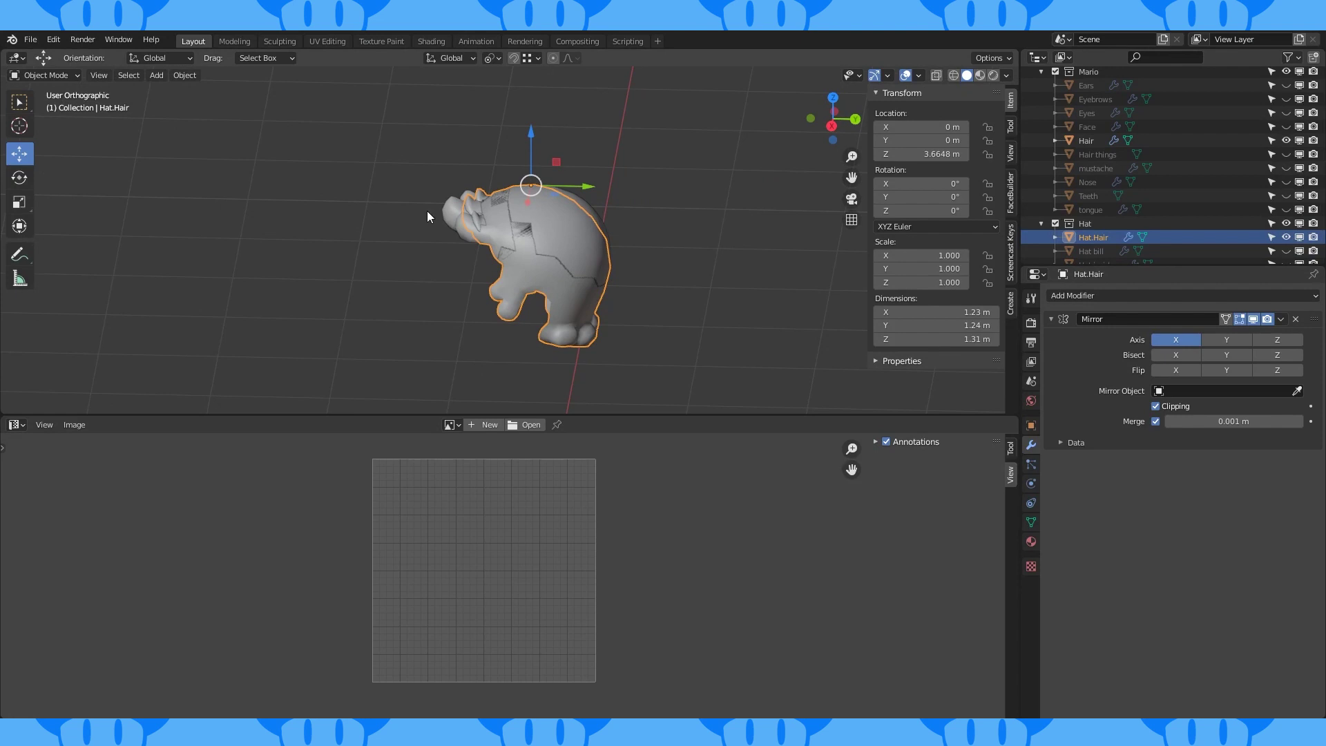
shift+click(449, 210)
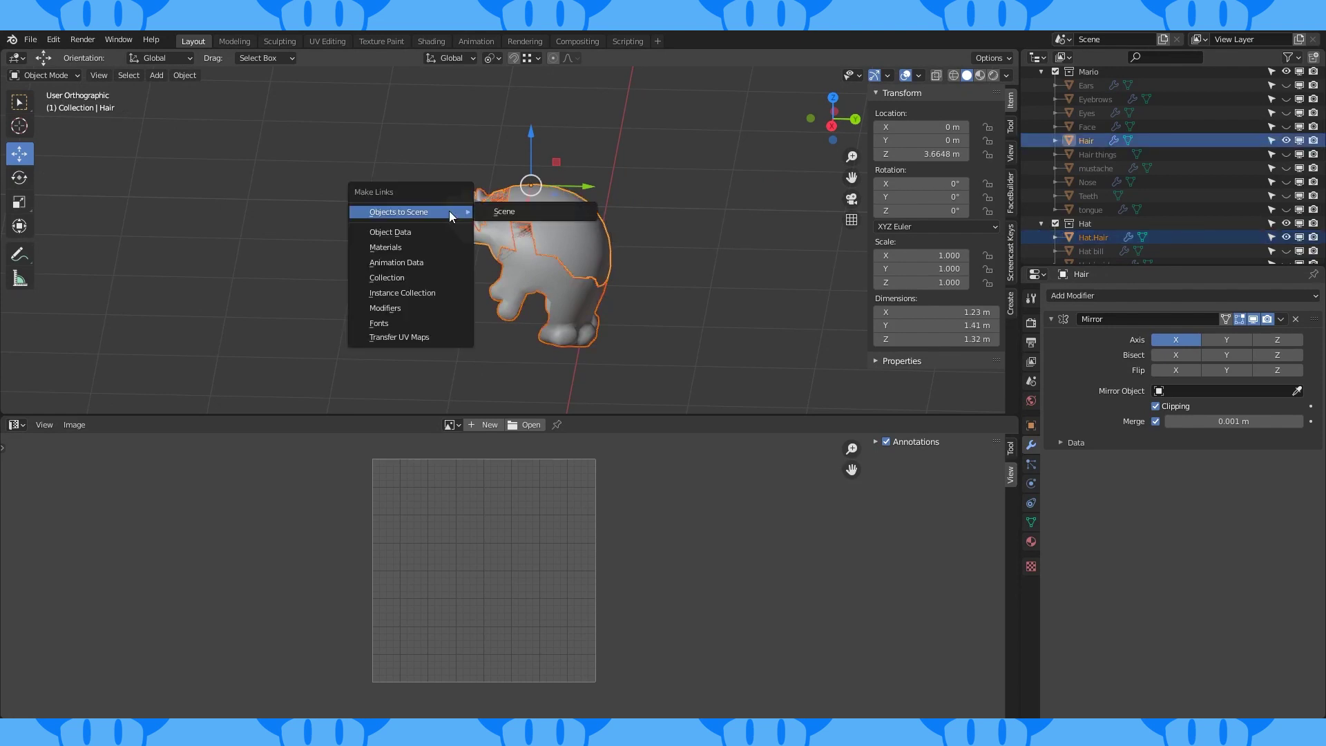
click(433, 338)
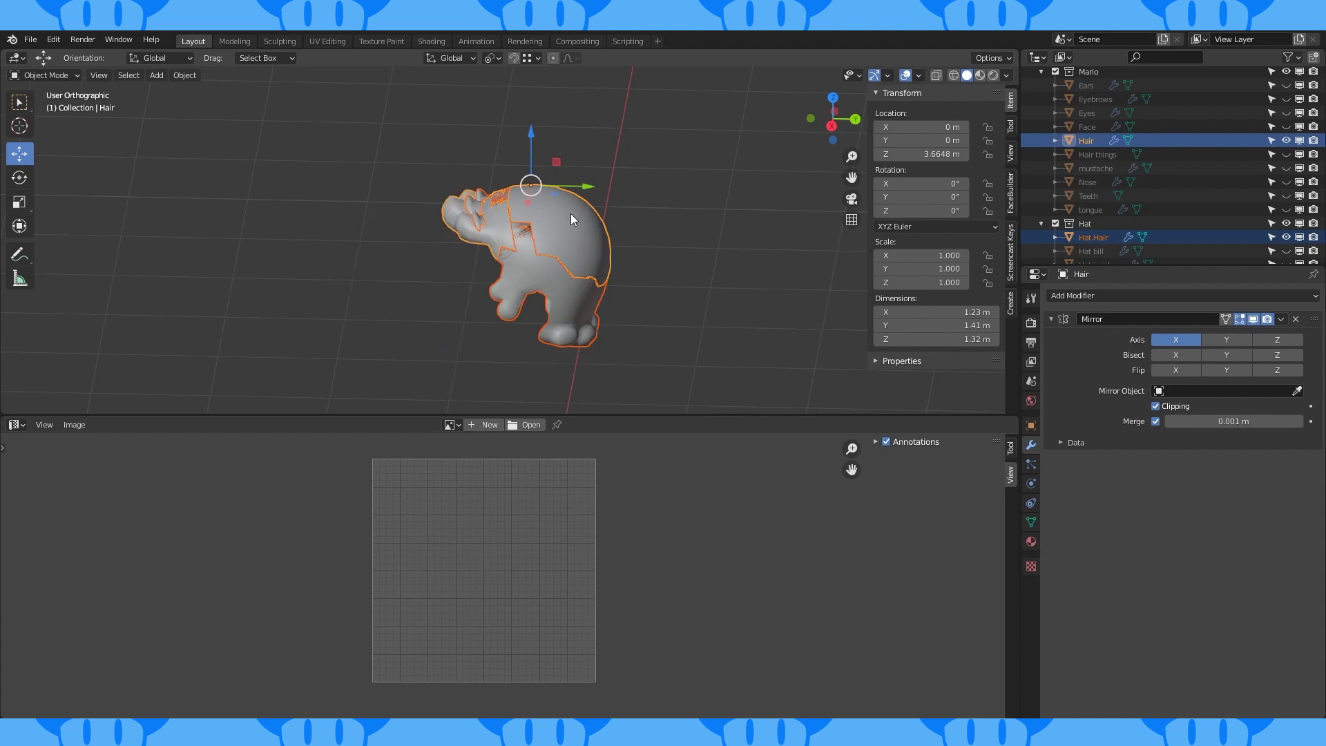
shift+click(579, 305)
key(Tab)
Select all of Hat.Hair and apply UV > Seams From Islands to mark its island borders
key(alt+a)
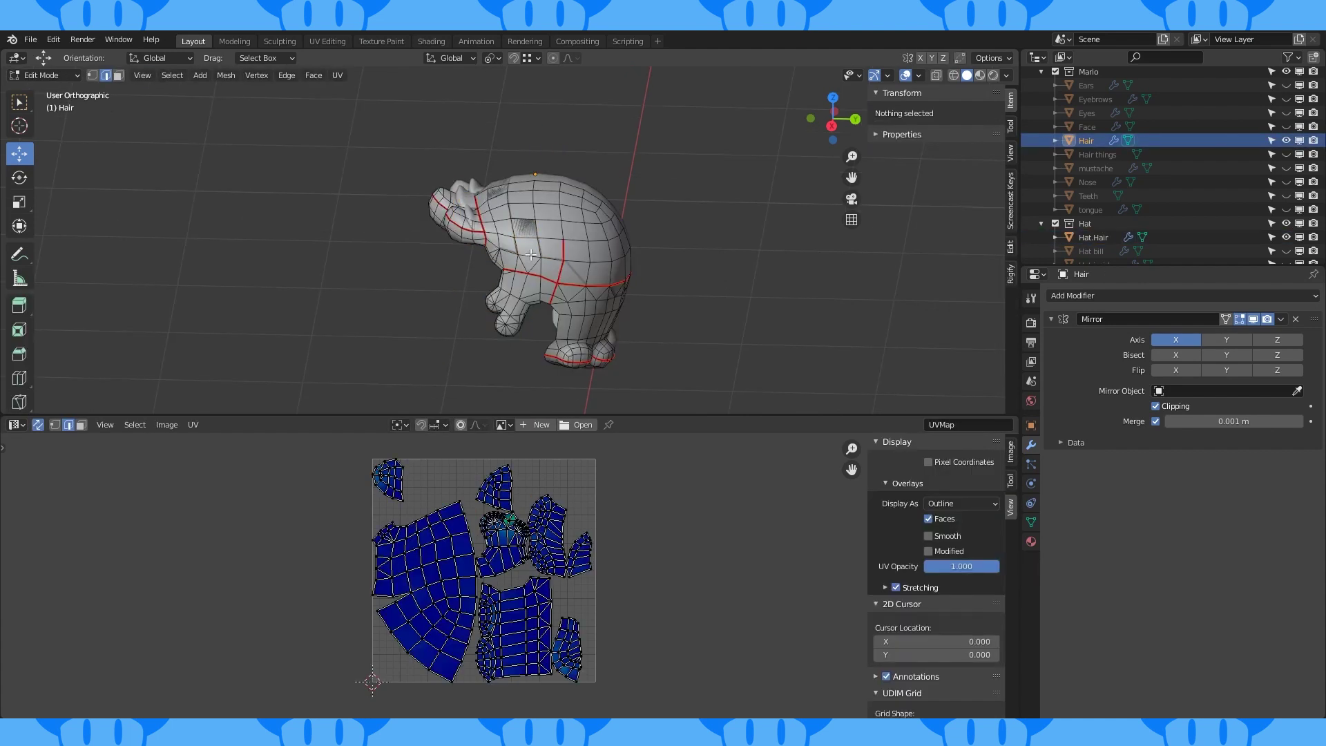
key(a)
key(Tab)
key(alt+a)
middle_drag(634, 226, 717, 279)
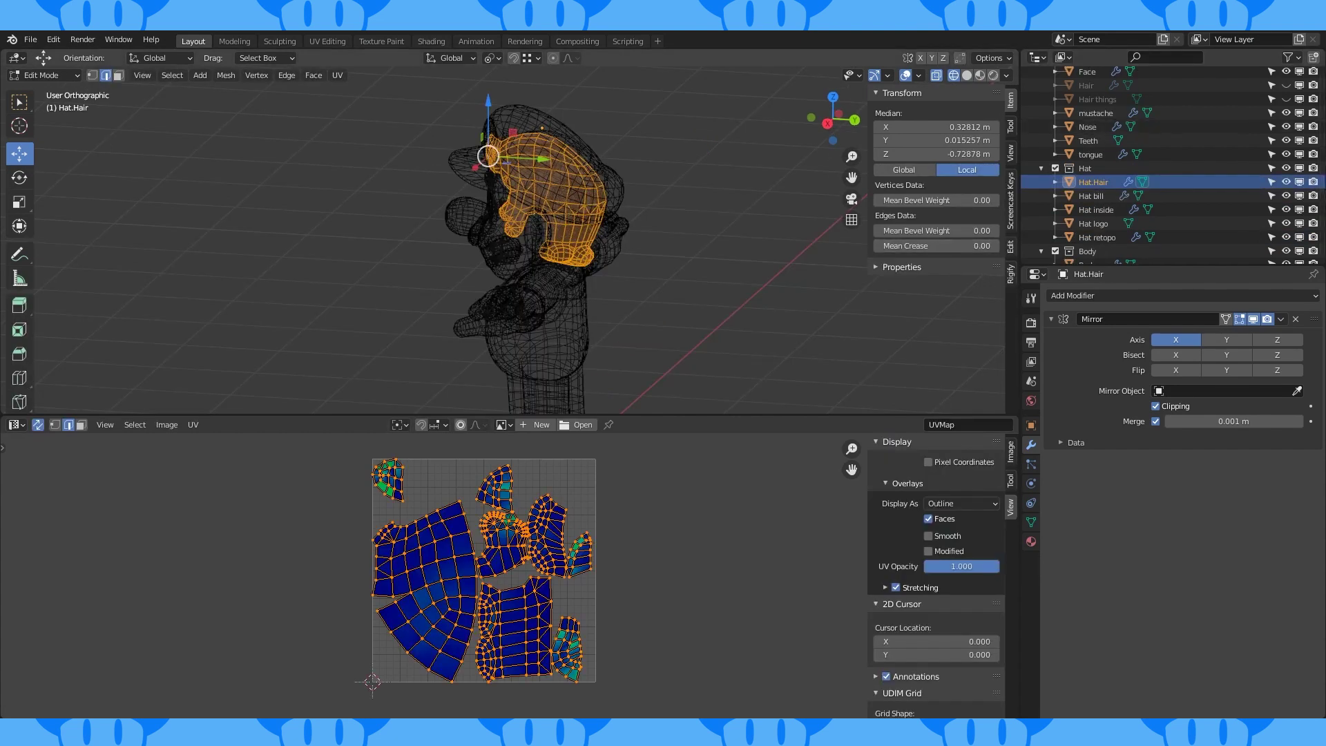
middle_drag(649, 193, 669, 199)
scroll(653, 197, up, 4)
click(194, 424)
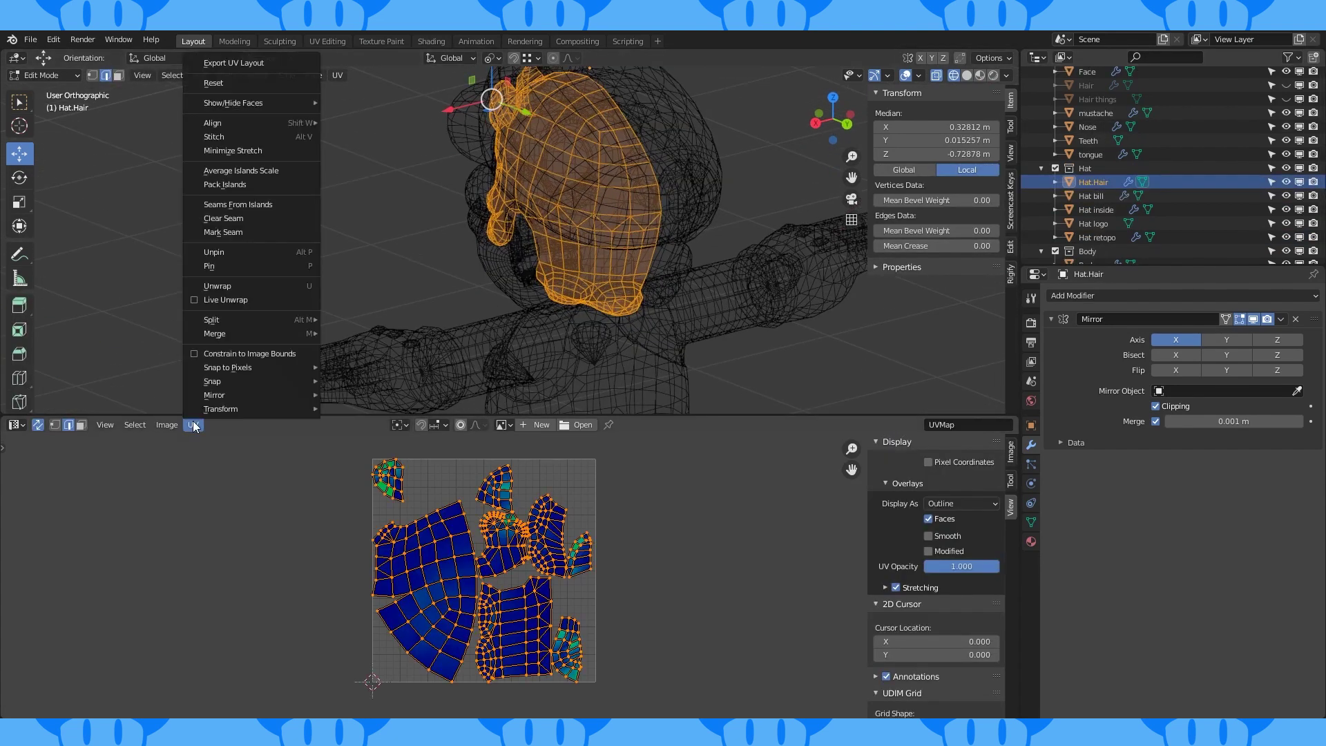
click(255, 205)
key(KP_1)
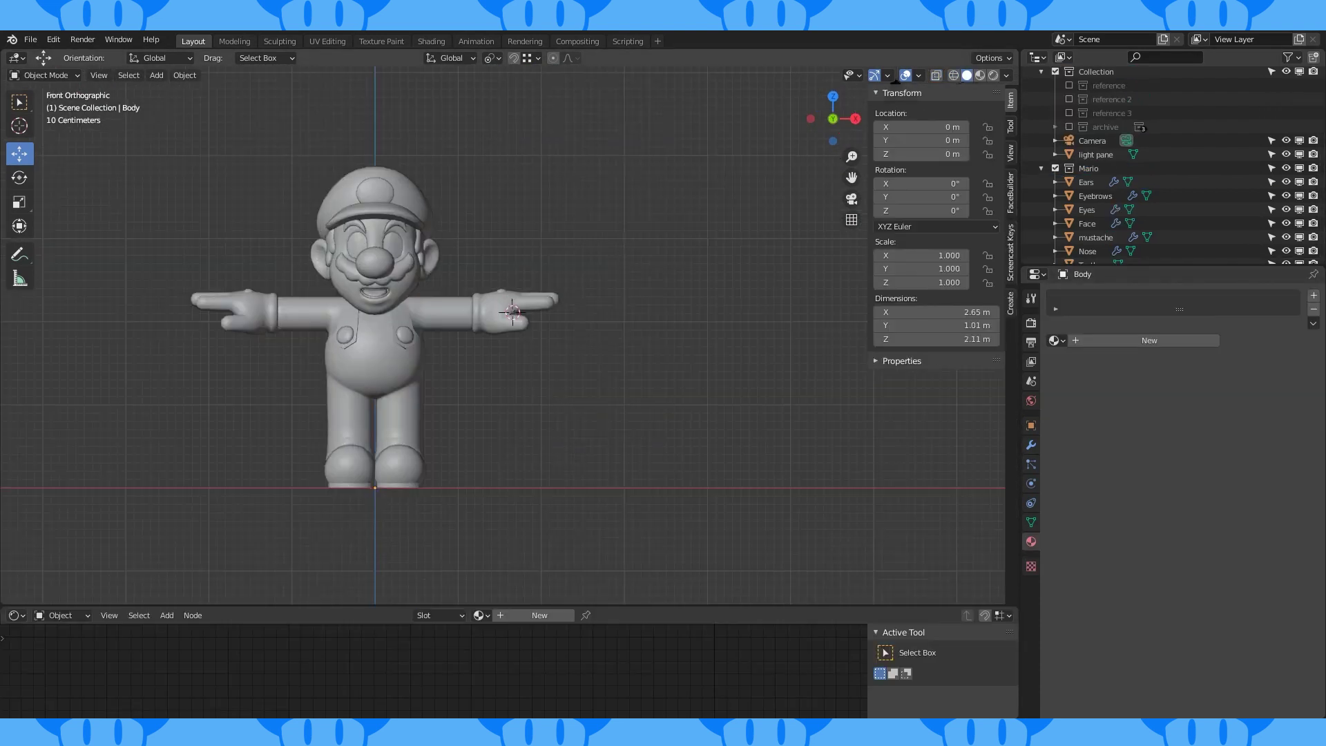
Assign a new blue material to the Body's overall faces
middle_drag(511, 315, 542, 317)
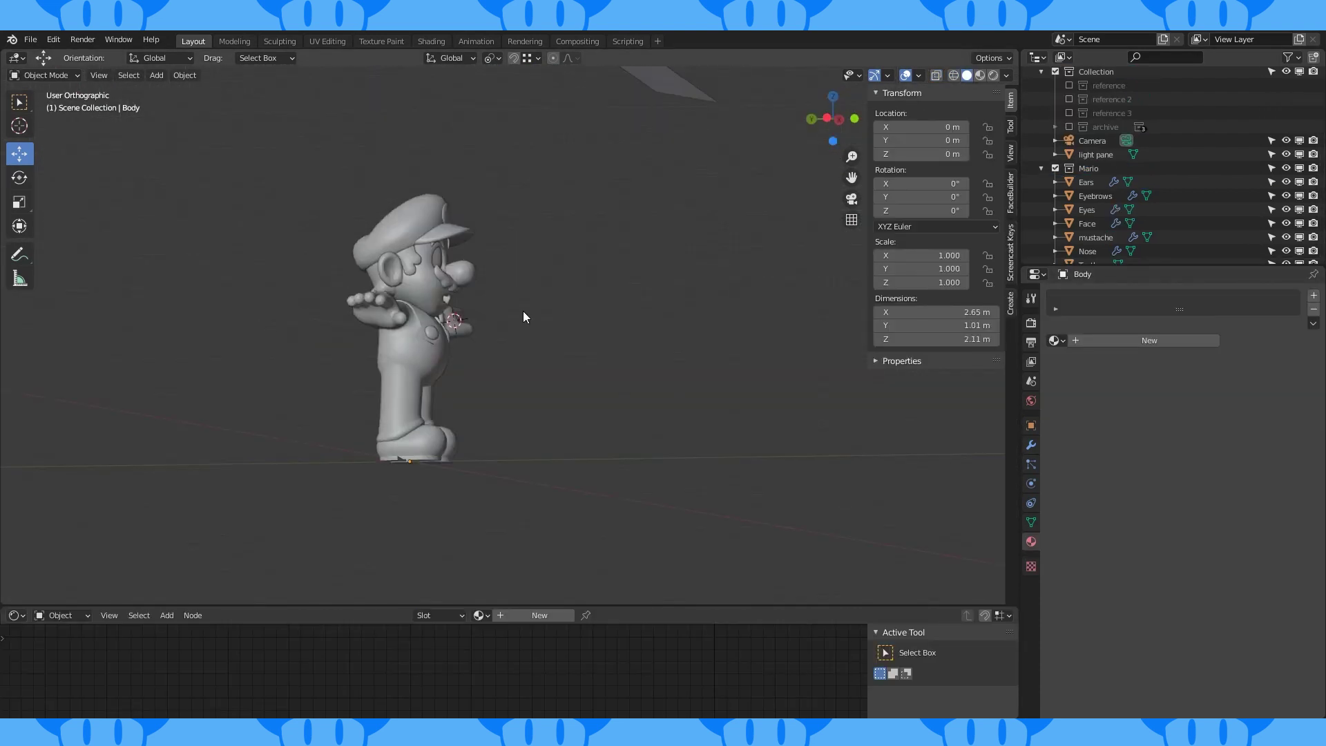
key(KP_1)
scroll(607, 379, up, 3)
key(Tab)
scroll(589, 303, up, 3)
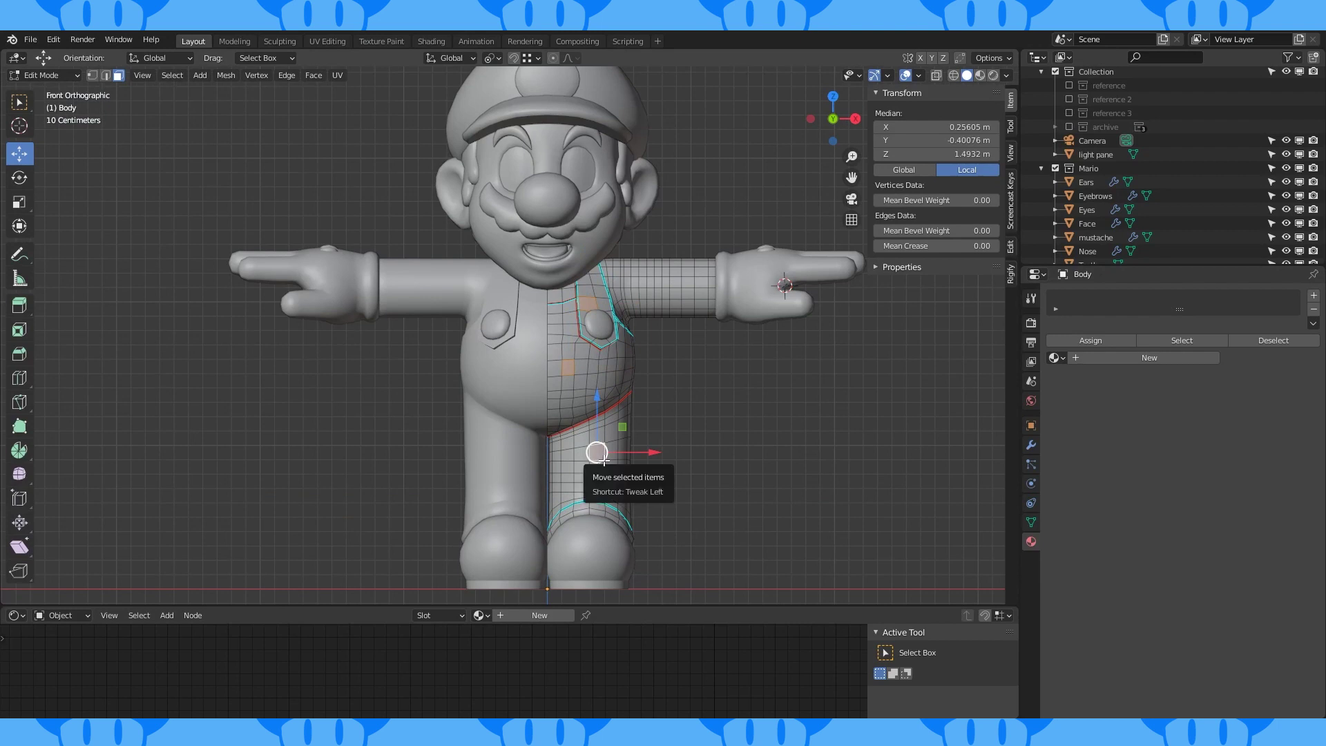
middle_drag(653, 438, 718, 393)
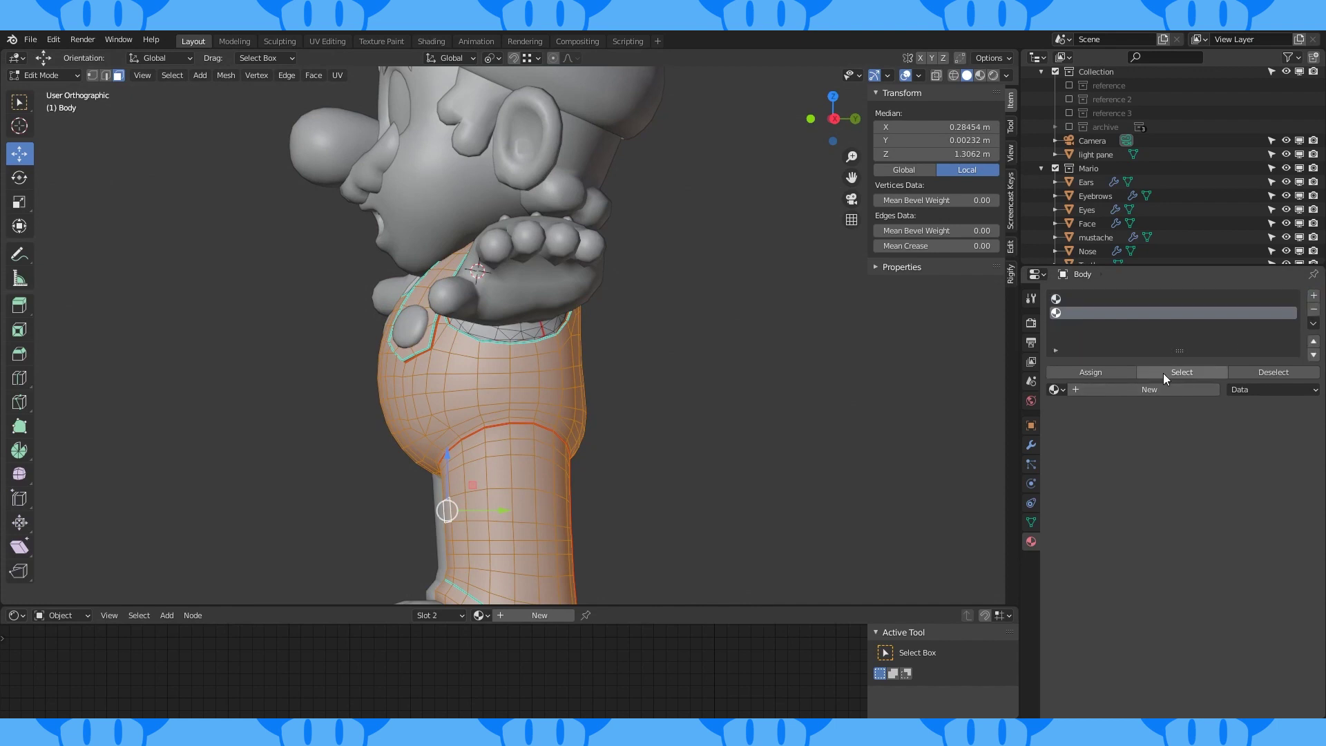
click(1151, 391)
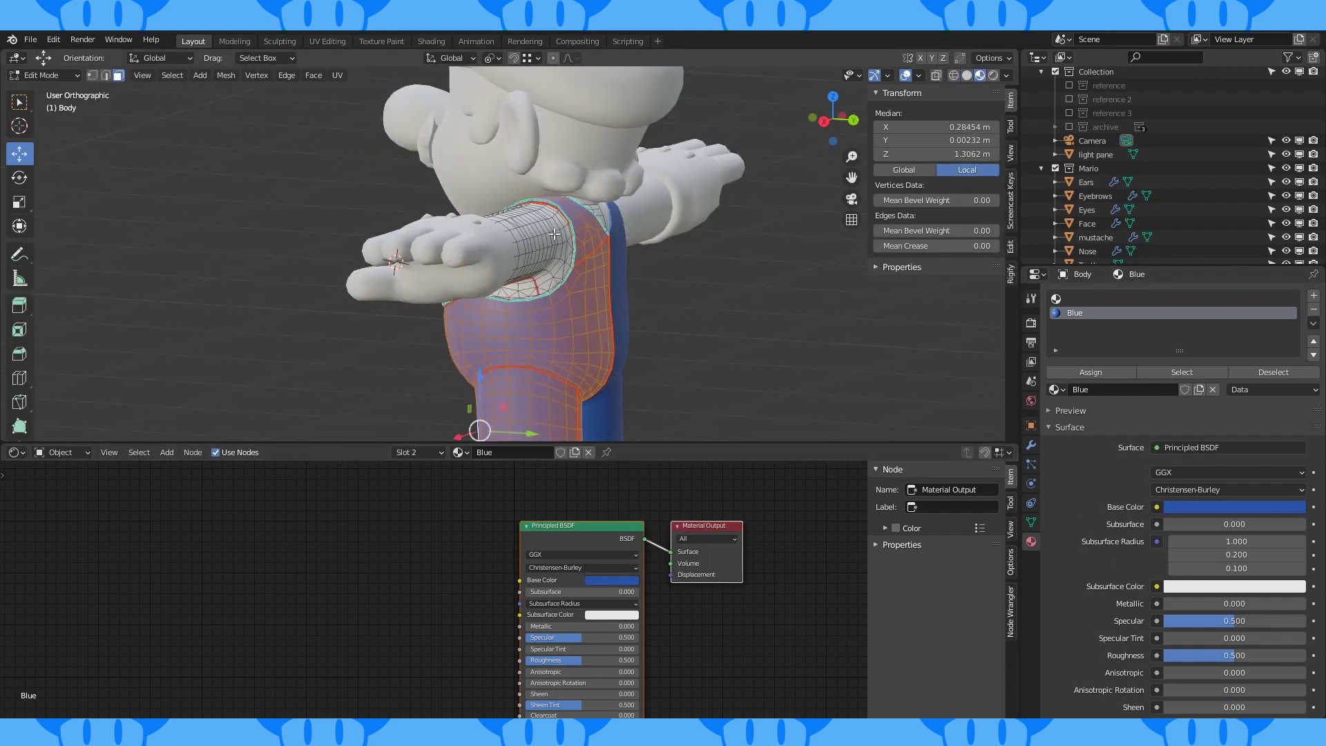
Select the linked arm faces and assign them a new red material
key(ctrl+l)
middle_drag(624, 297, 623, 306)
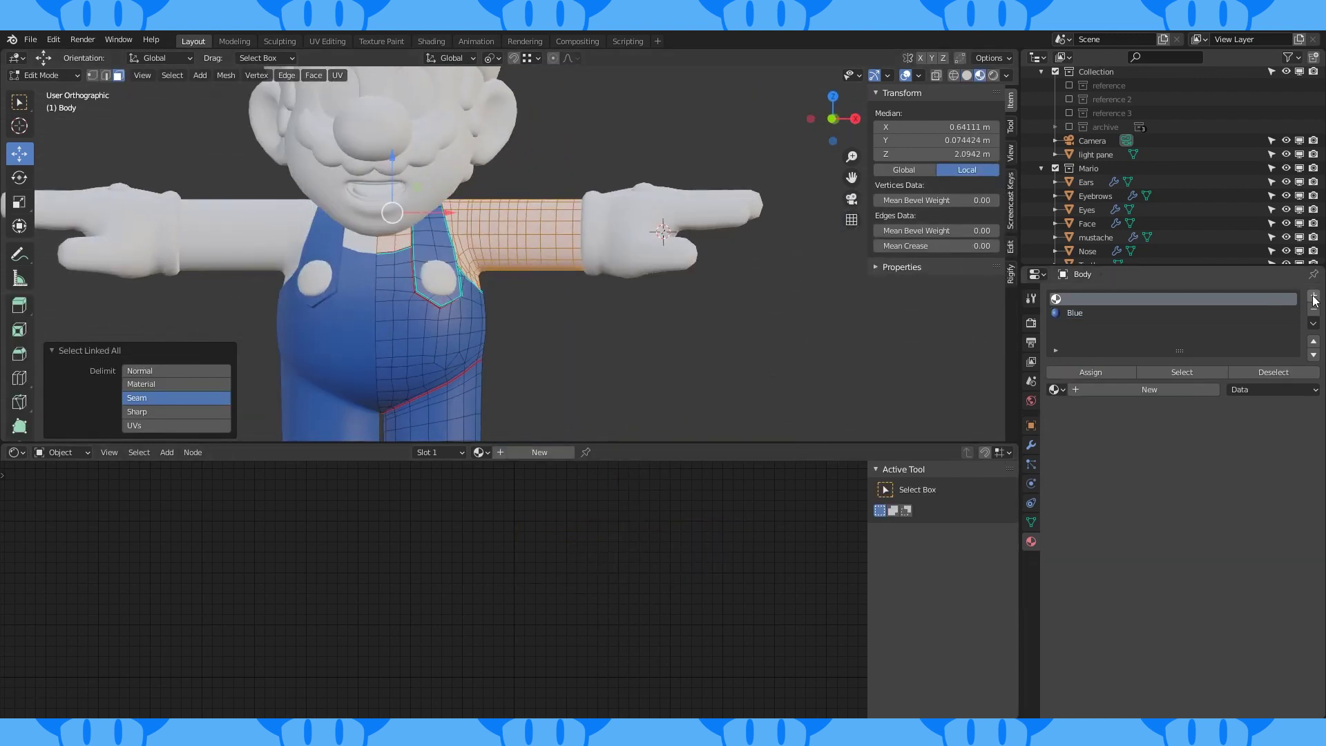
click(1182, 389)
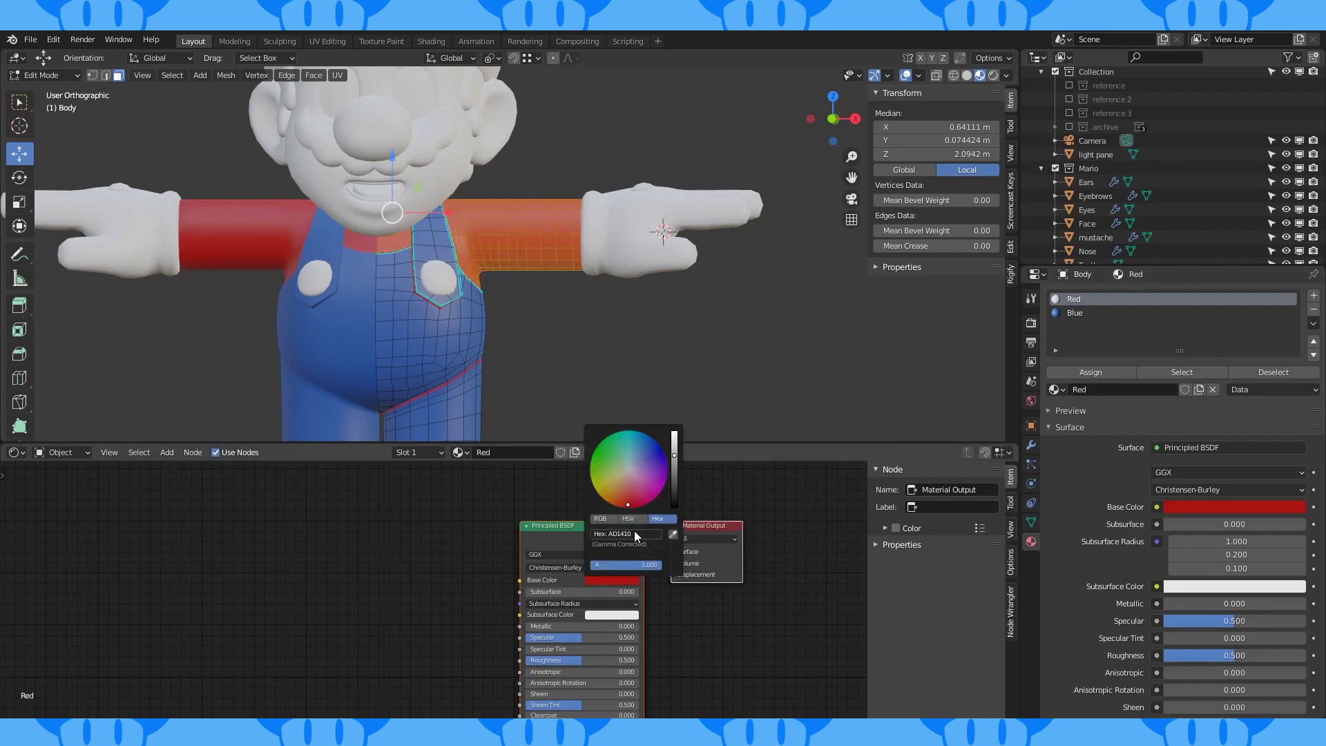
scroll(421, 283, down, 4)
scroll(421, 283, up, 4)
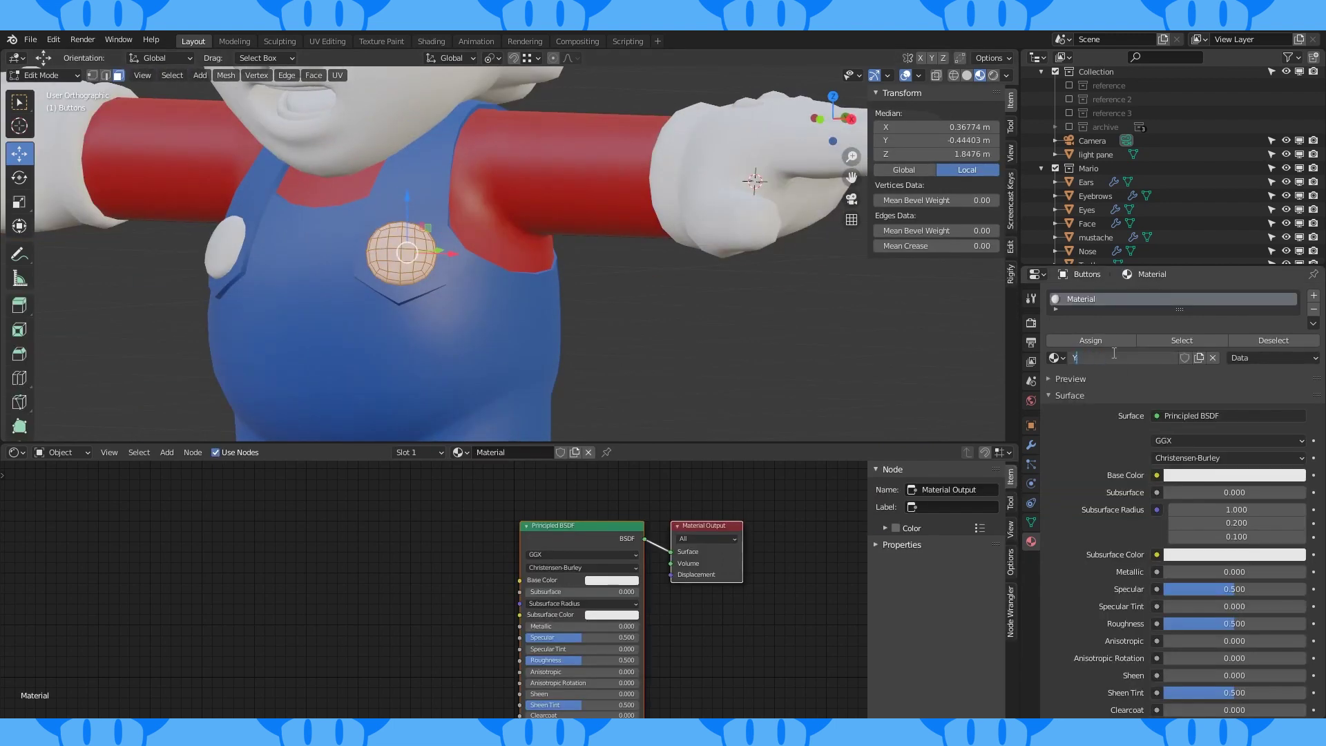
Set the Buttons material's base colour to yellow
scroll(673, 636, up, 1)
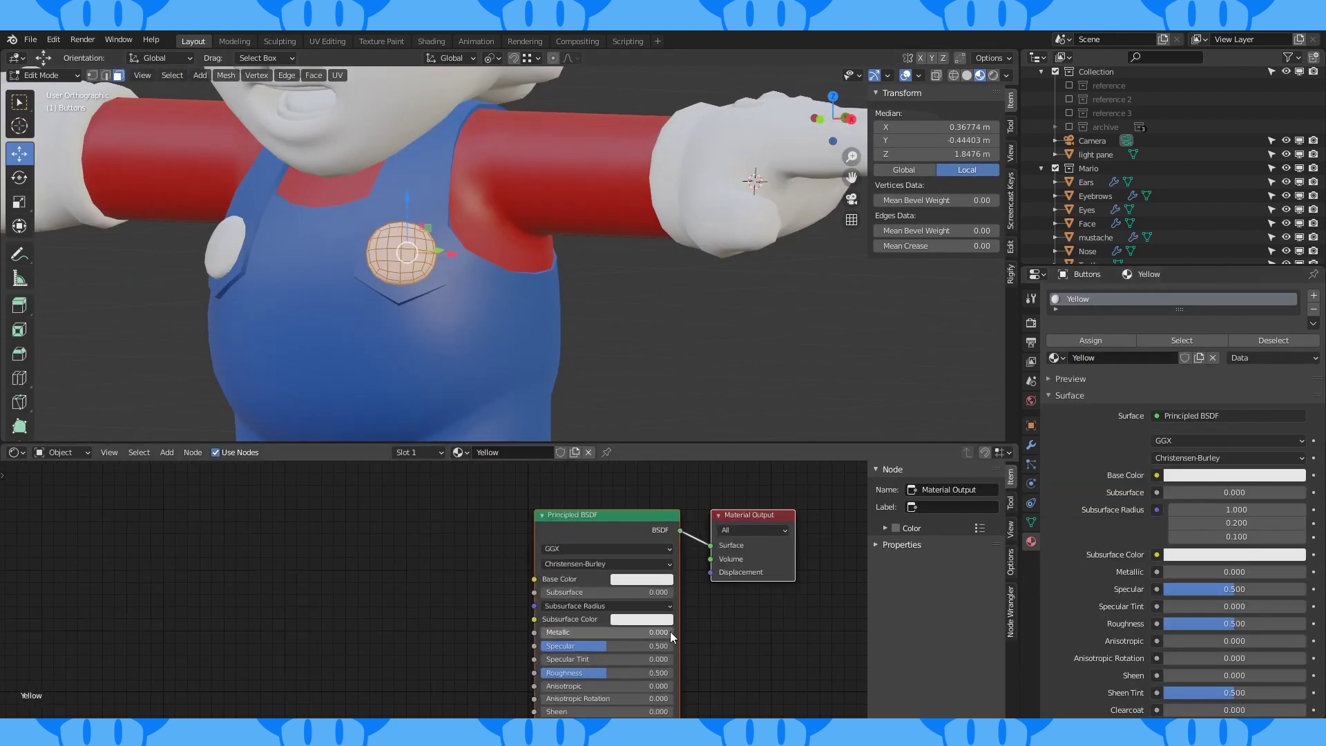
click(642, 578)
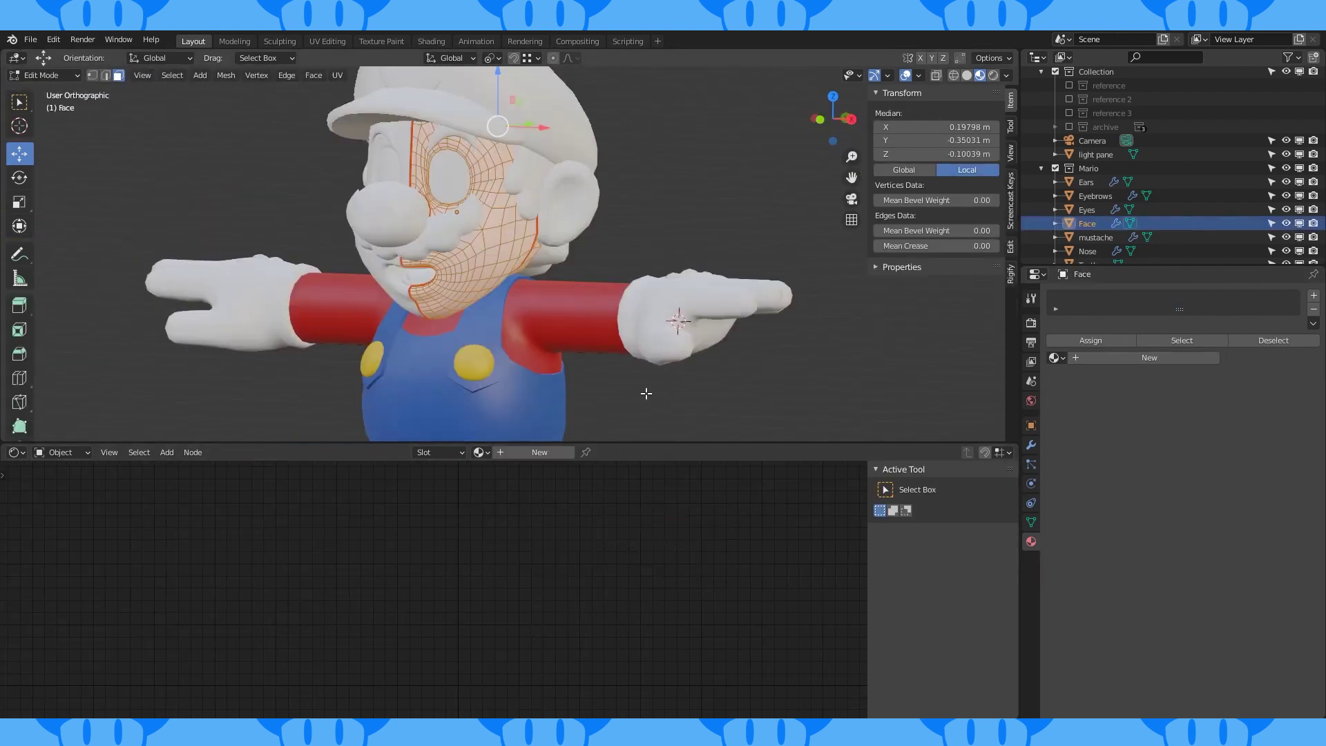
key(KP_Decimal)
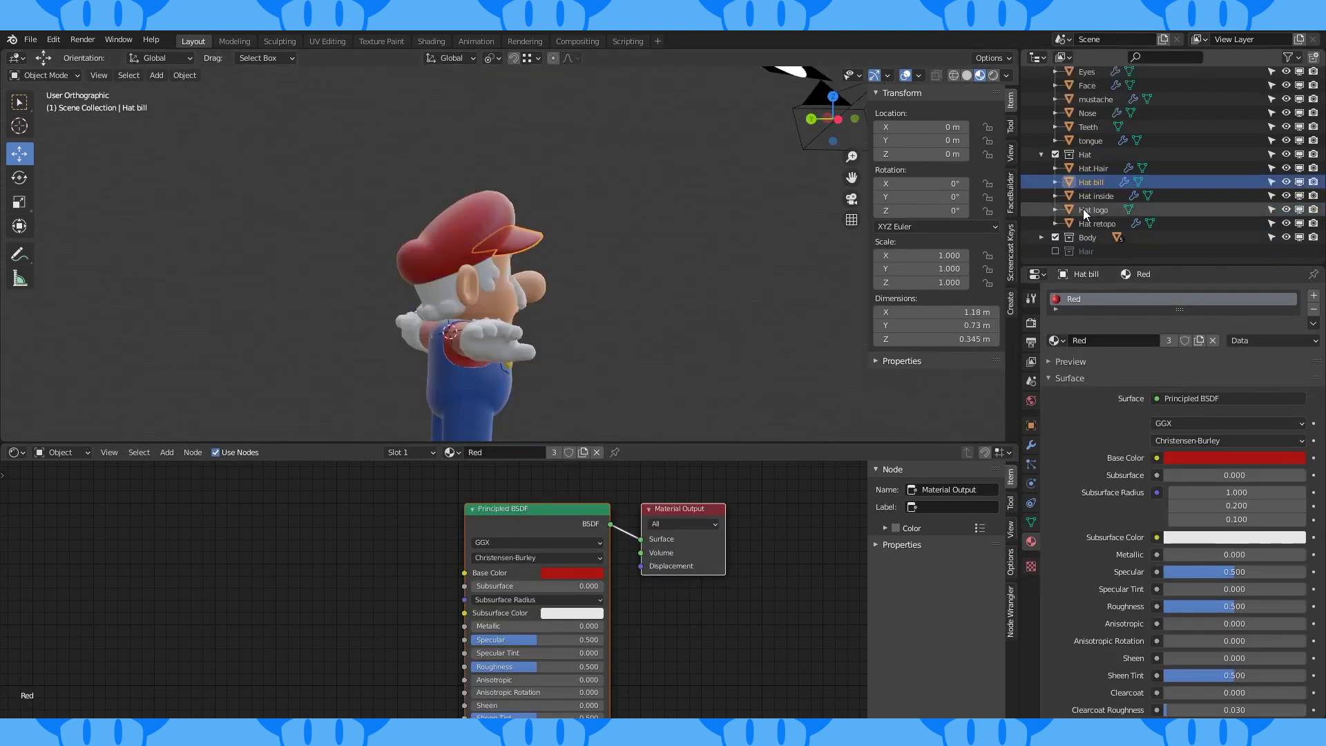
Enter brown hex Base Color values ('ff', 'c493') for the shoe and sole materials
text(ff)
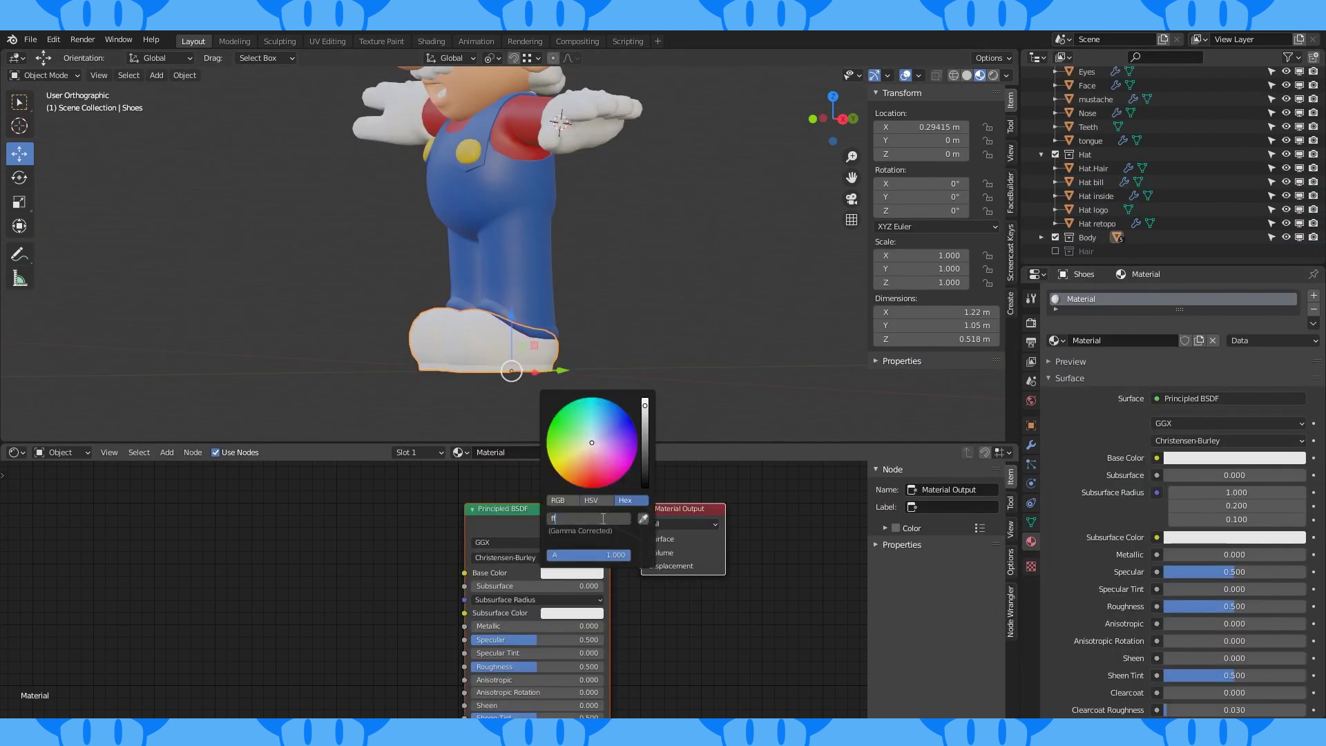
key(Return)
text(c493)
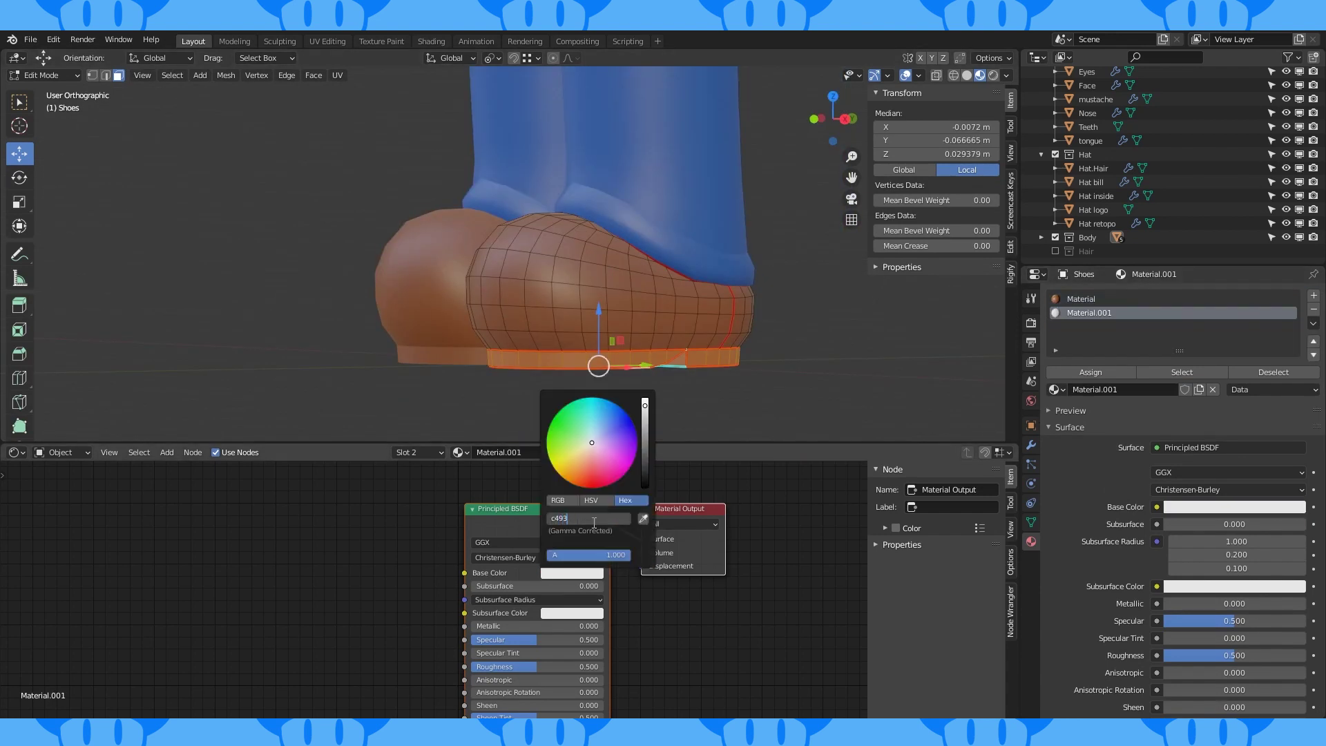
key(Return)
Return to Object Mode, view Mario from the front, and add an Ambient Occlusion node
key(Tab)
scroll(689, 363, down, 5)
key(KP_1)
scroll(697, 346, down, 2)
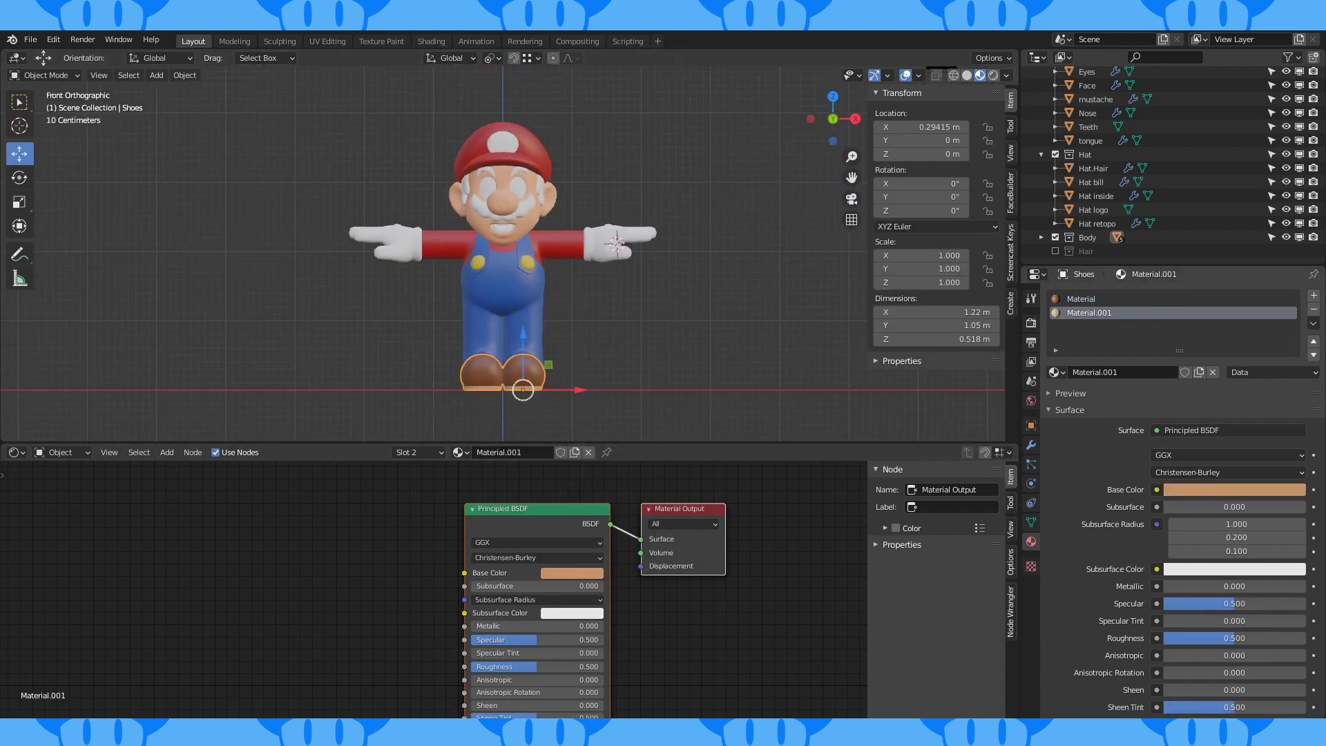
scroll(533, 317, up, 1)
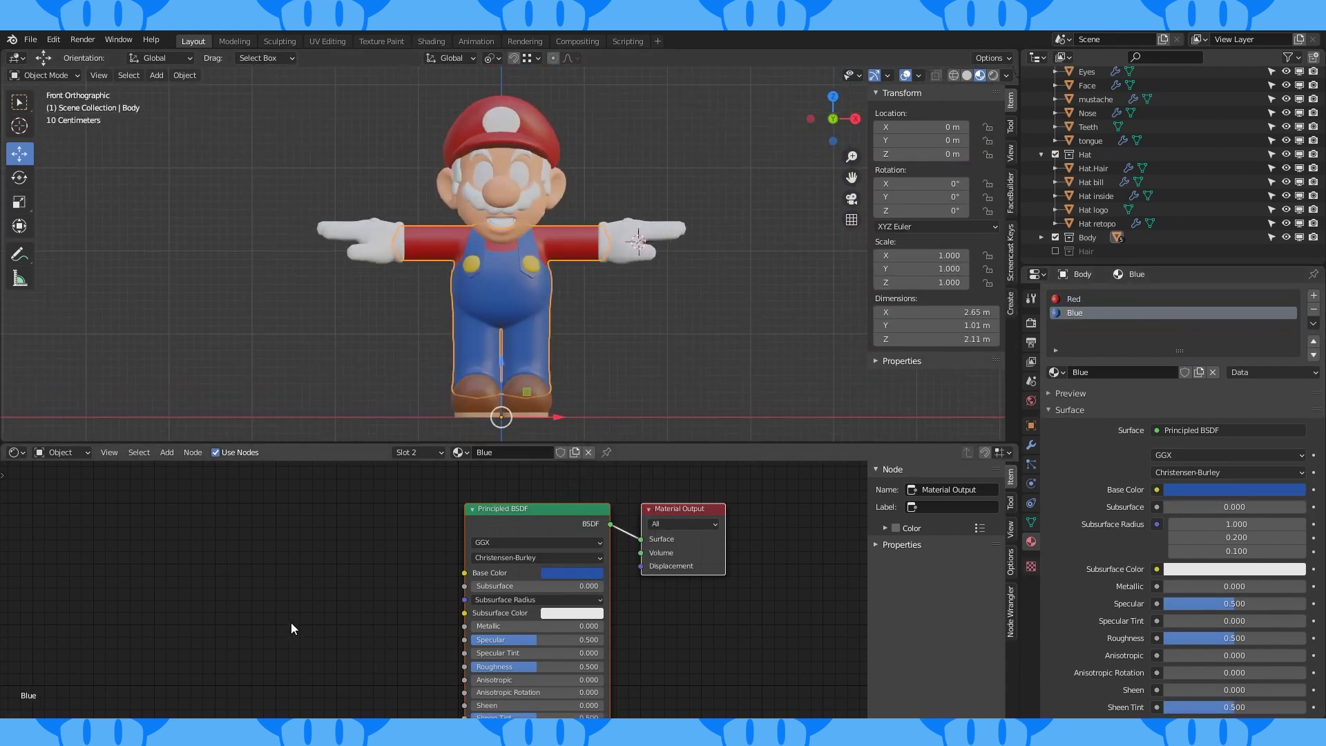
key(shift+a)
Add Ambient Occlusion, ColorRamp and Mix nodes to the Blue material's node tree
click(373, 317)
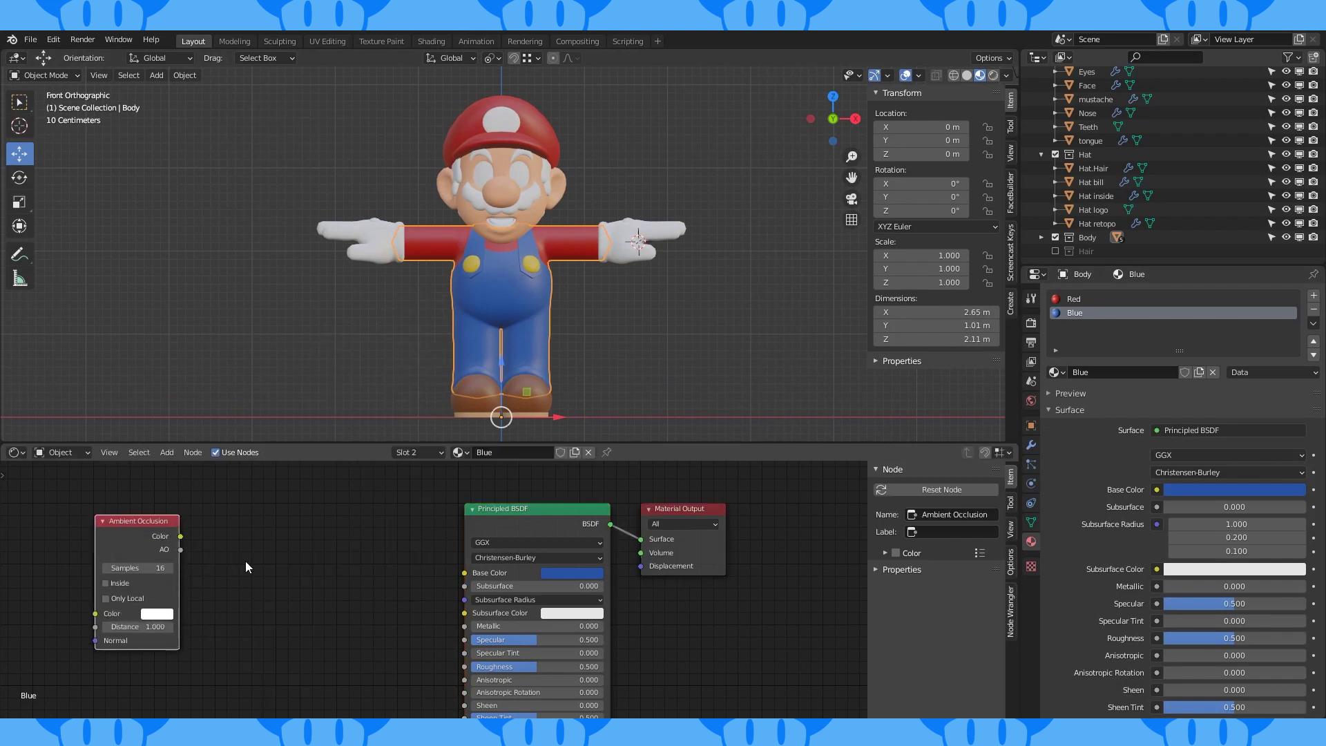
key(shift+a)
mouse_move(242, 647)
click(345, 497)
key(shift+a)
mouse_move(333, 522)
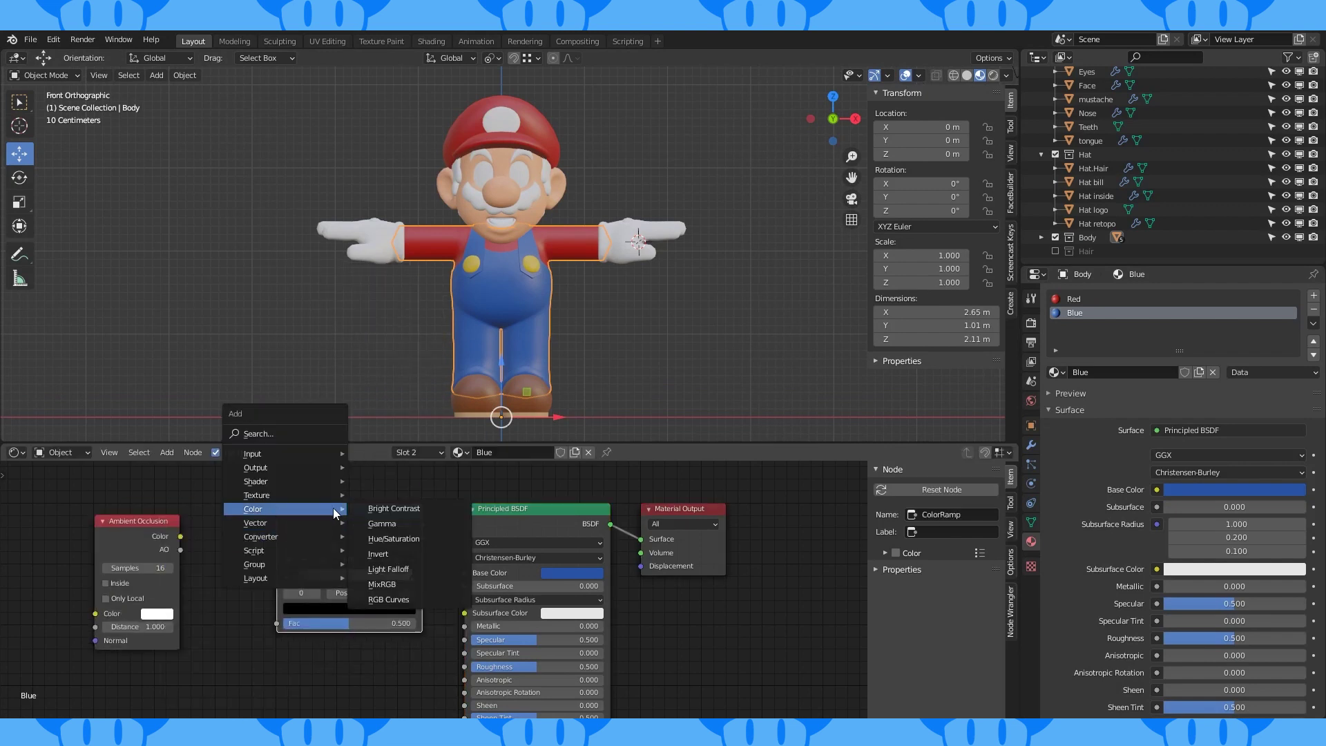
click(387, 566)
click(340, 617)
Set the ramp's dark stop to the sampled blue, recolour the right stop, and slide it to 0.536
click(302, 536)
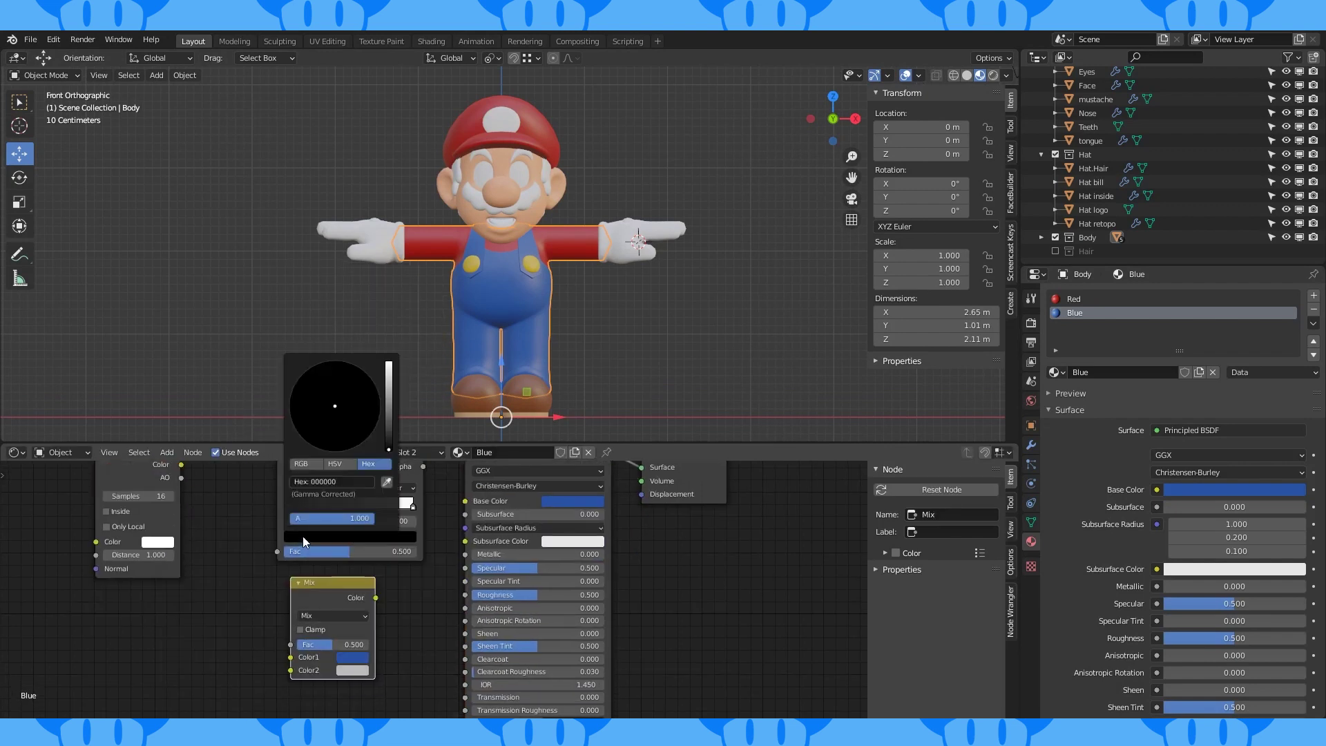
click(386, 481)
click(557, 500)
click(413, 507)
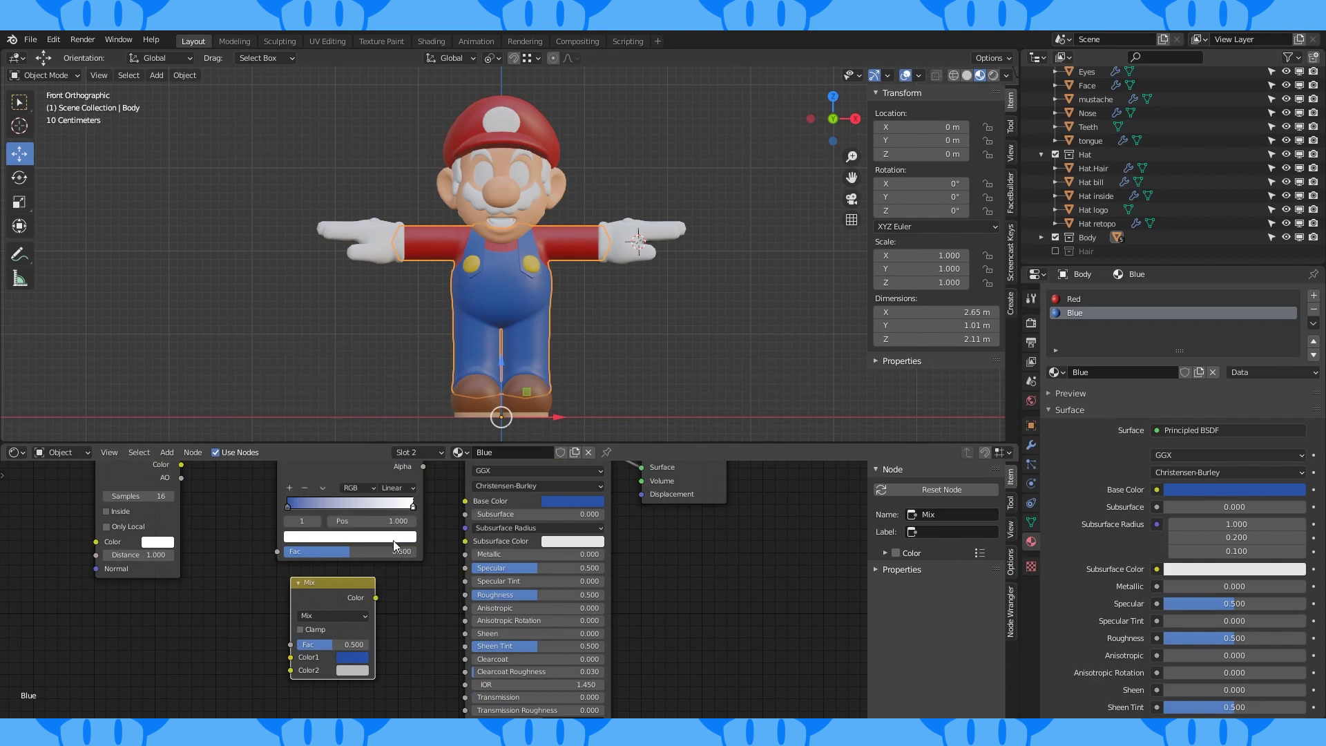
click(392, 536)
click(346, 481)
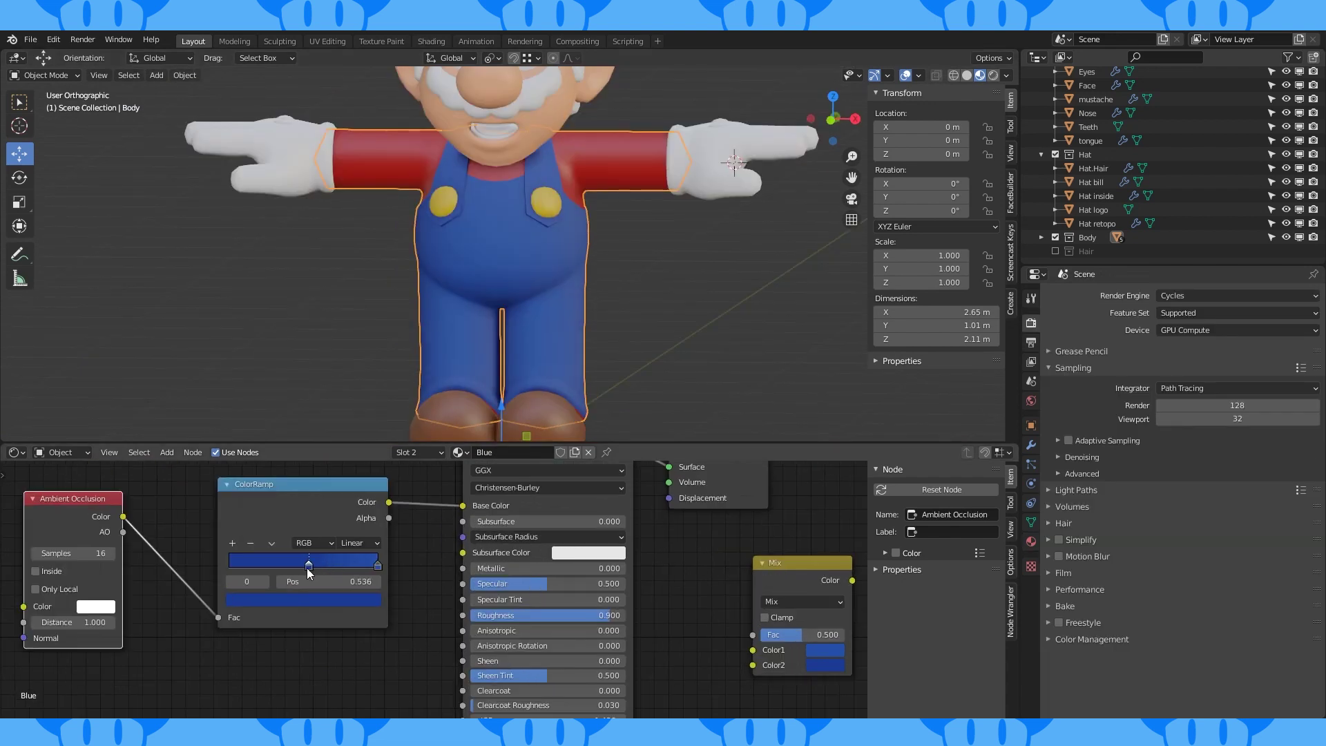
drag(307, 567, 312, 565)
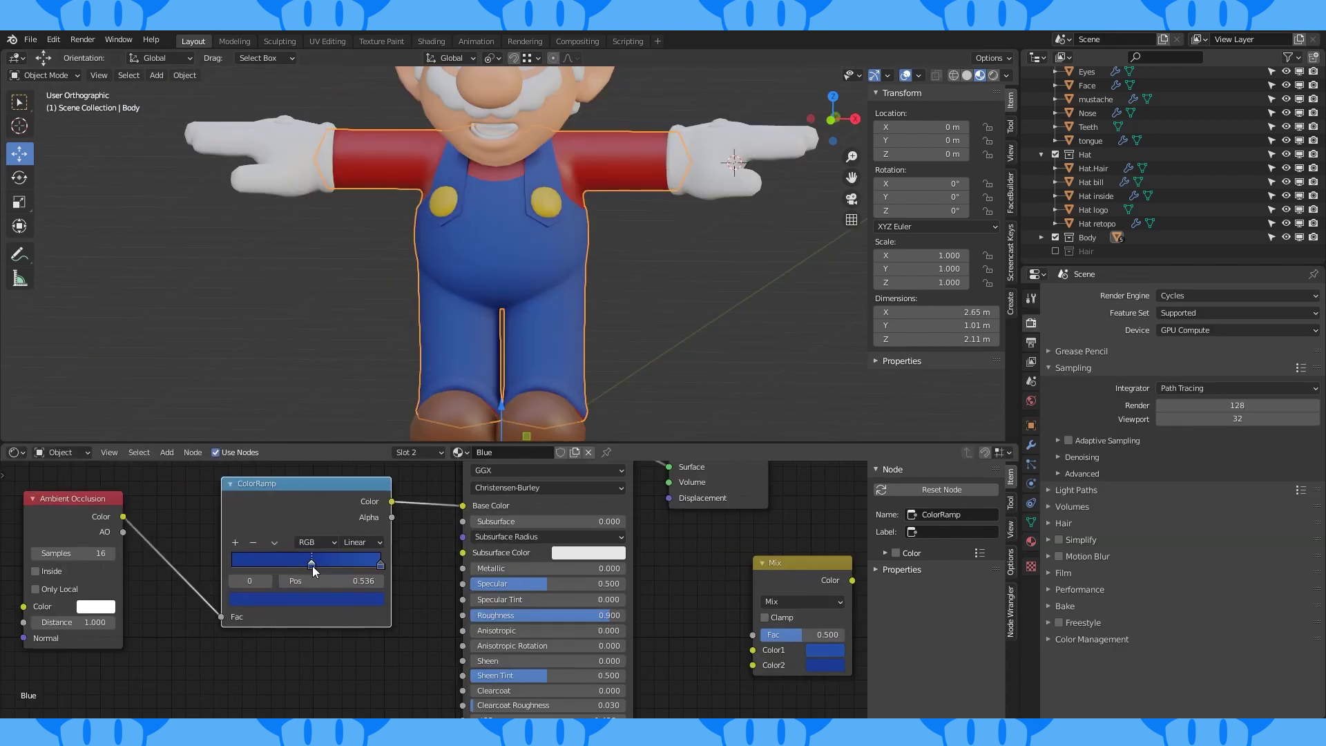
middle_drag(718, 263, 505, 291)
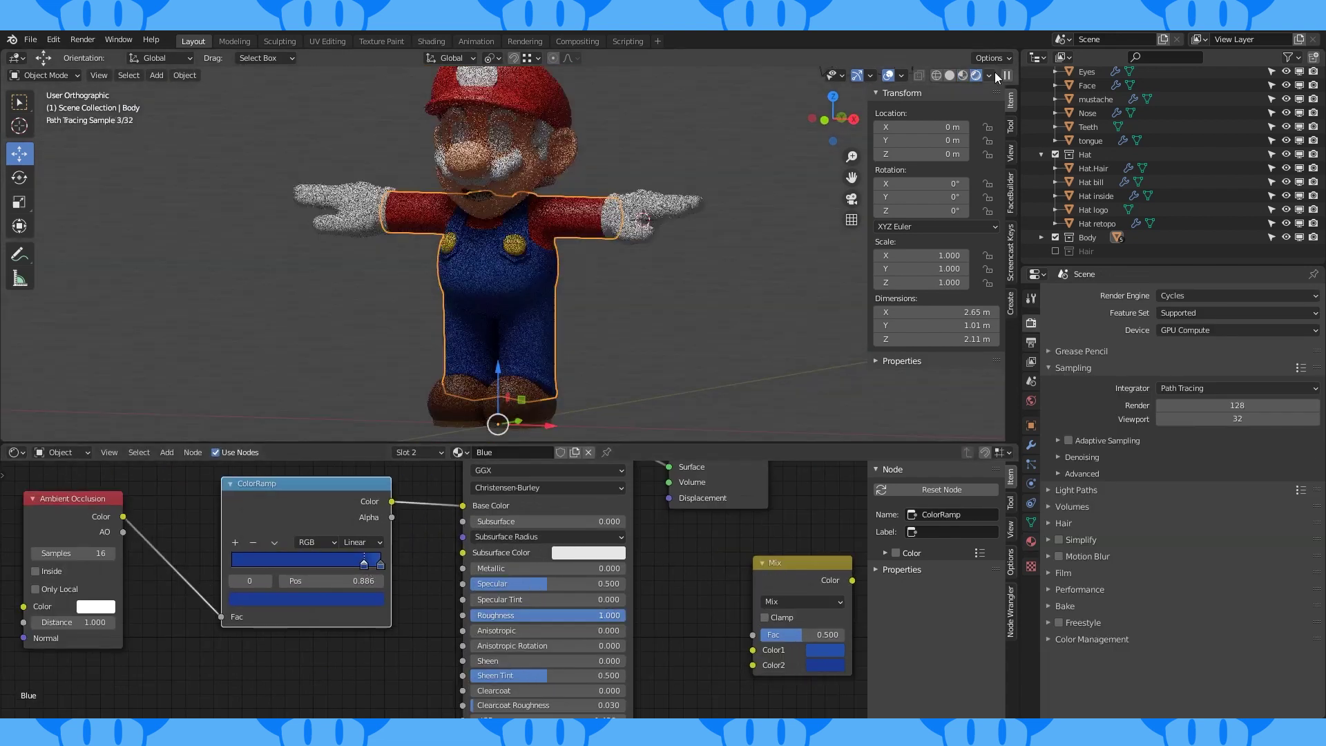
scroll(634, 316, up, 2)
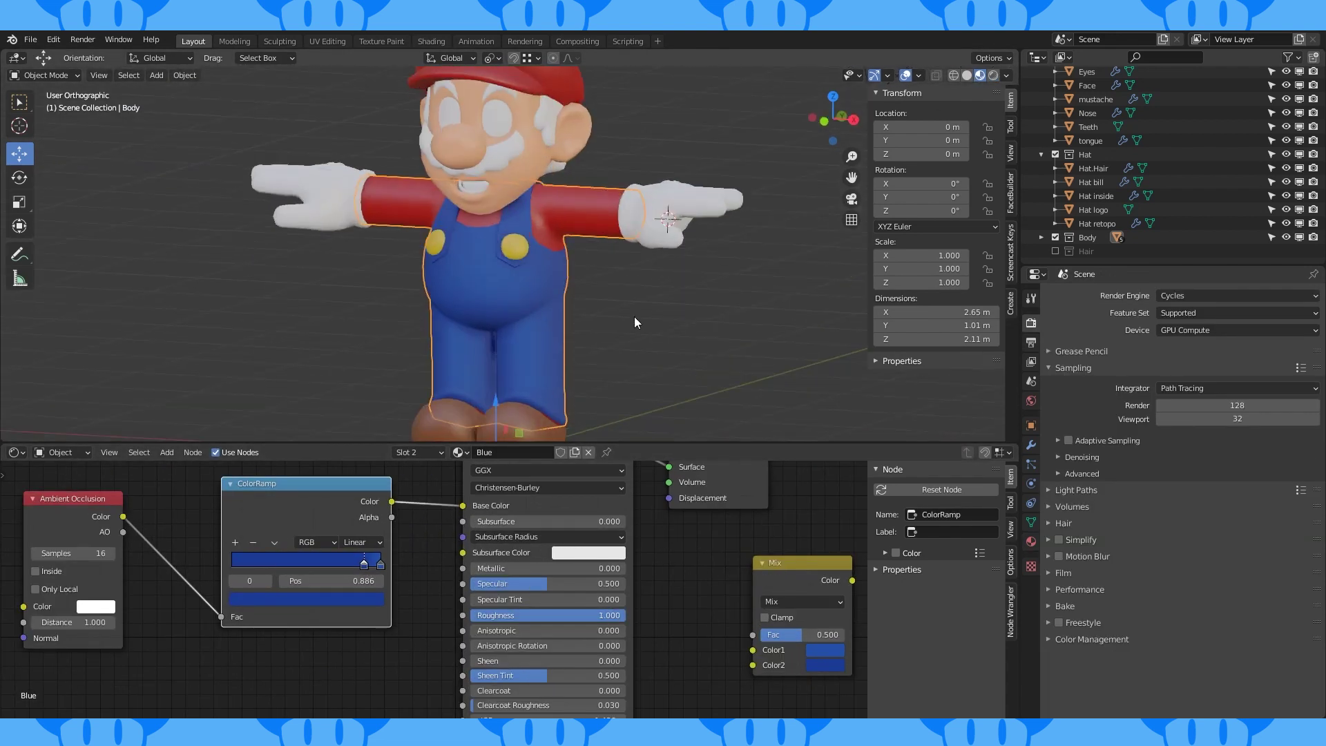
click(792, 587)
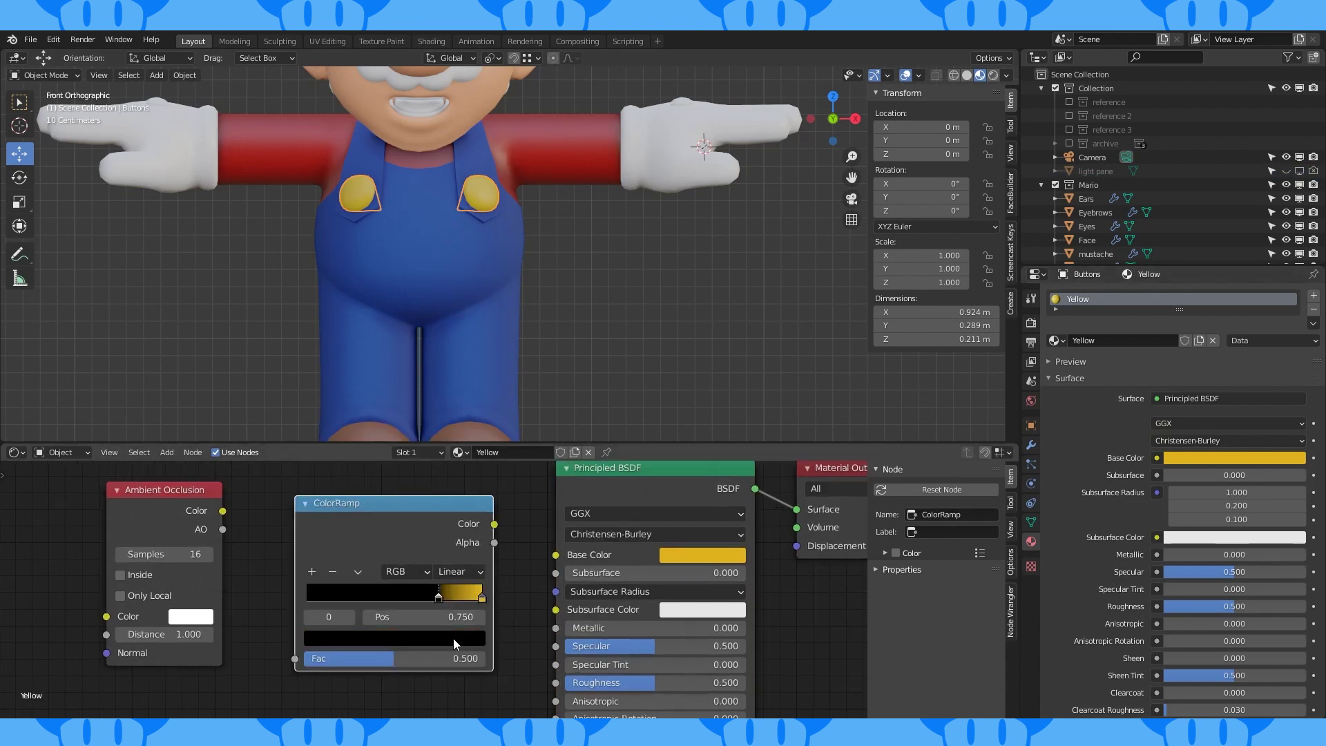
Finish the buttons ramp (right stop at 0.918, new interpolation) and add Ambient Occlusion to the hands
click(454, 644)
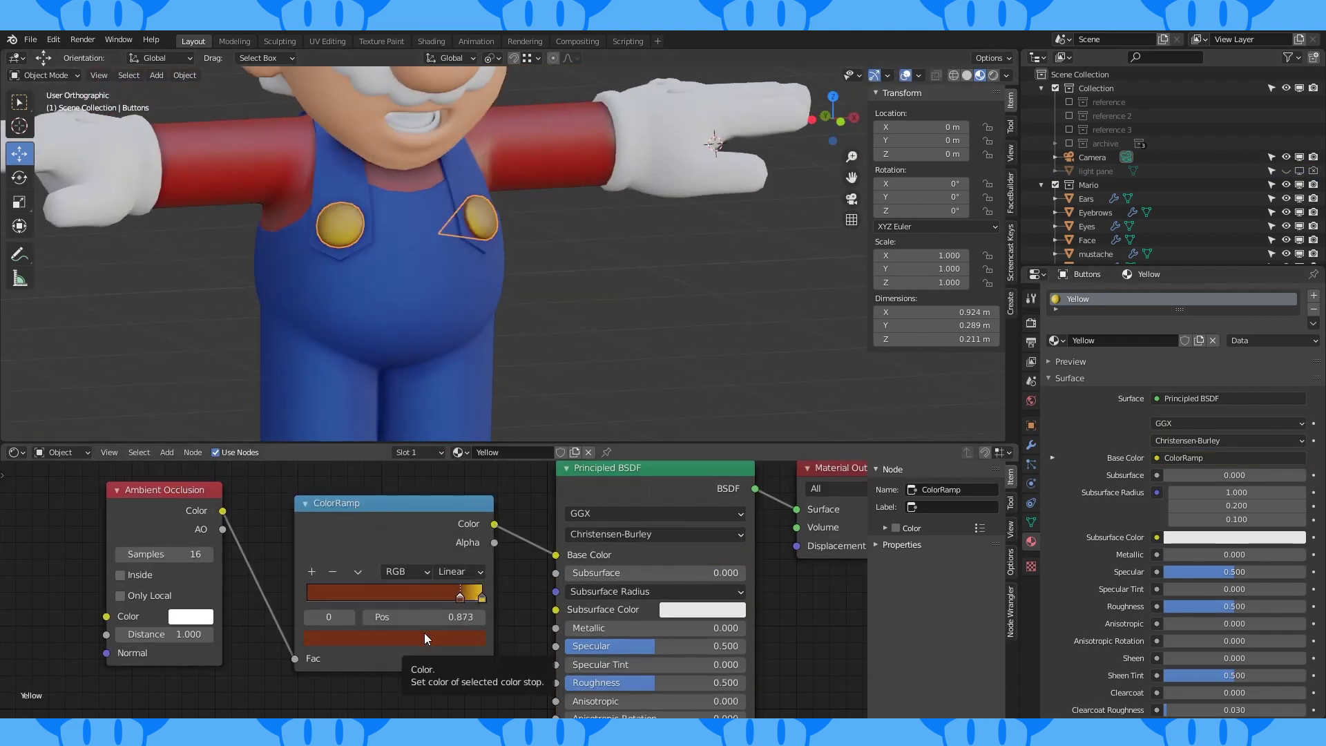
click(462, 638)
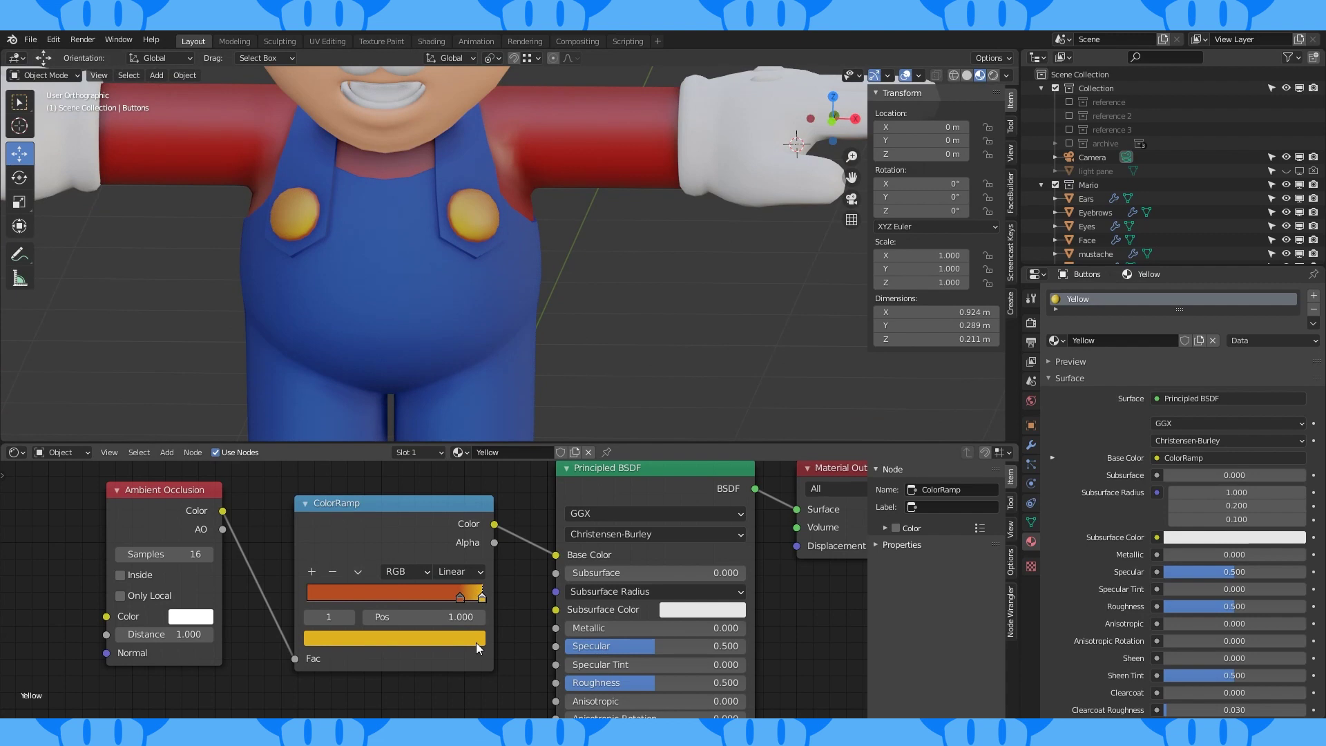
click(476, 644)
drag(482, 597, 470, 601)
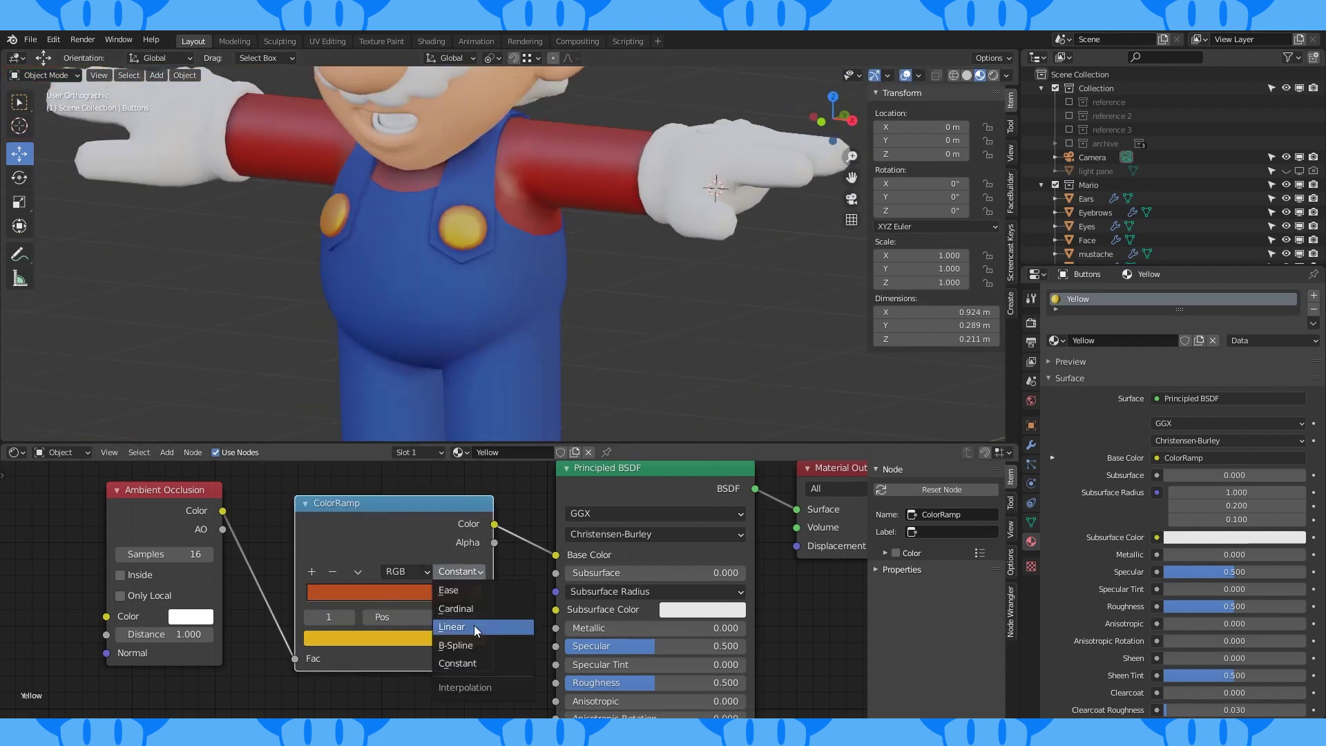
click(455, 585)
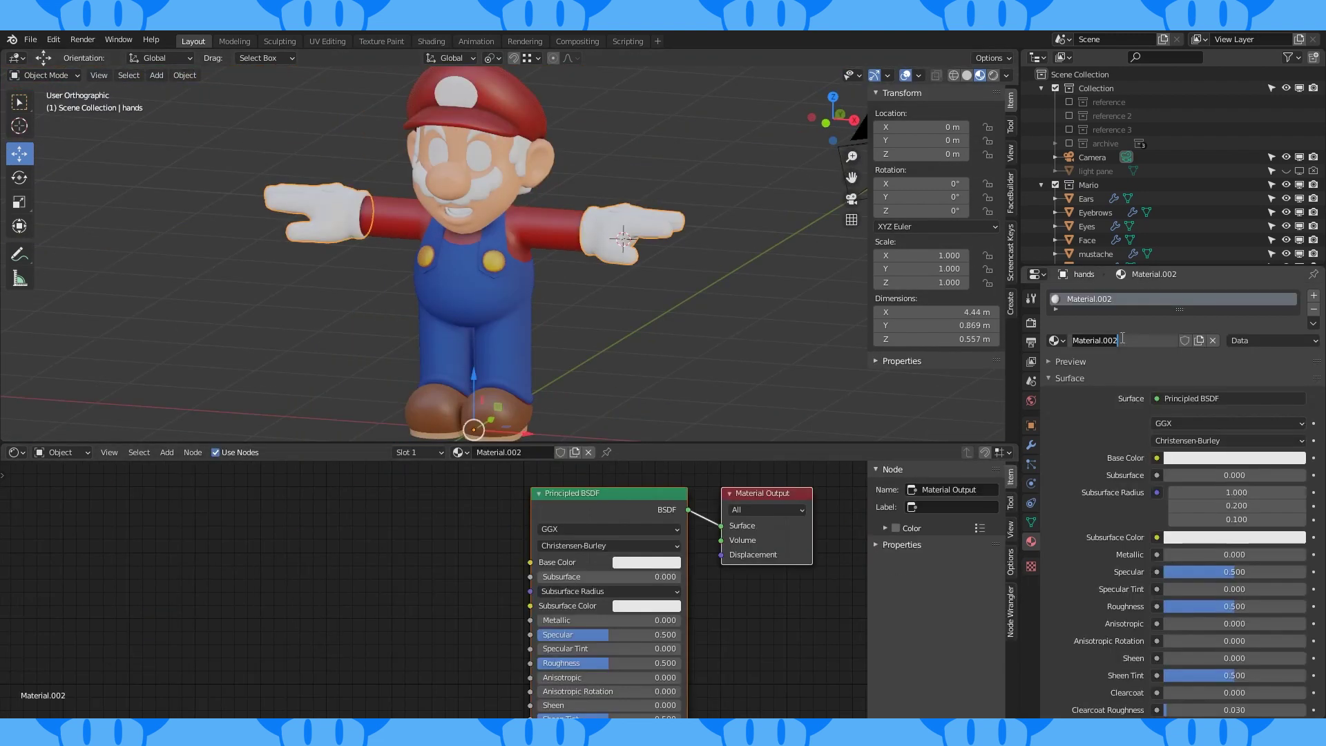
key(shift+a)
click(304, 449)
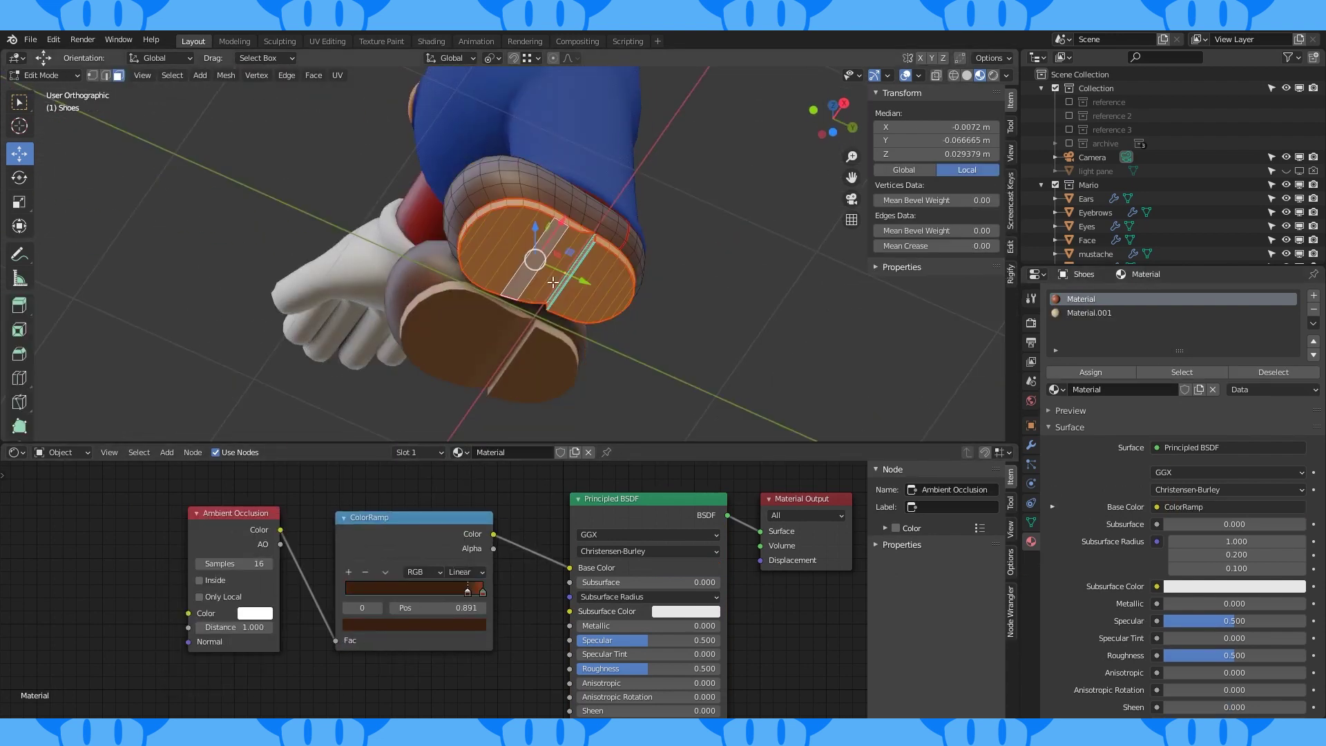
Set the shoe soles' Material.001 ramp stop to brown
key(Tab)
click(1089, 312)
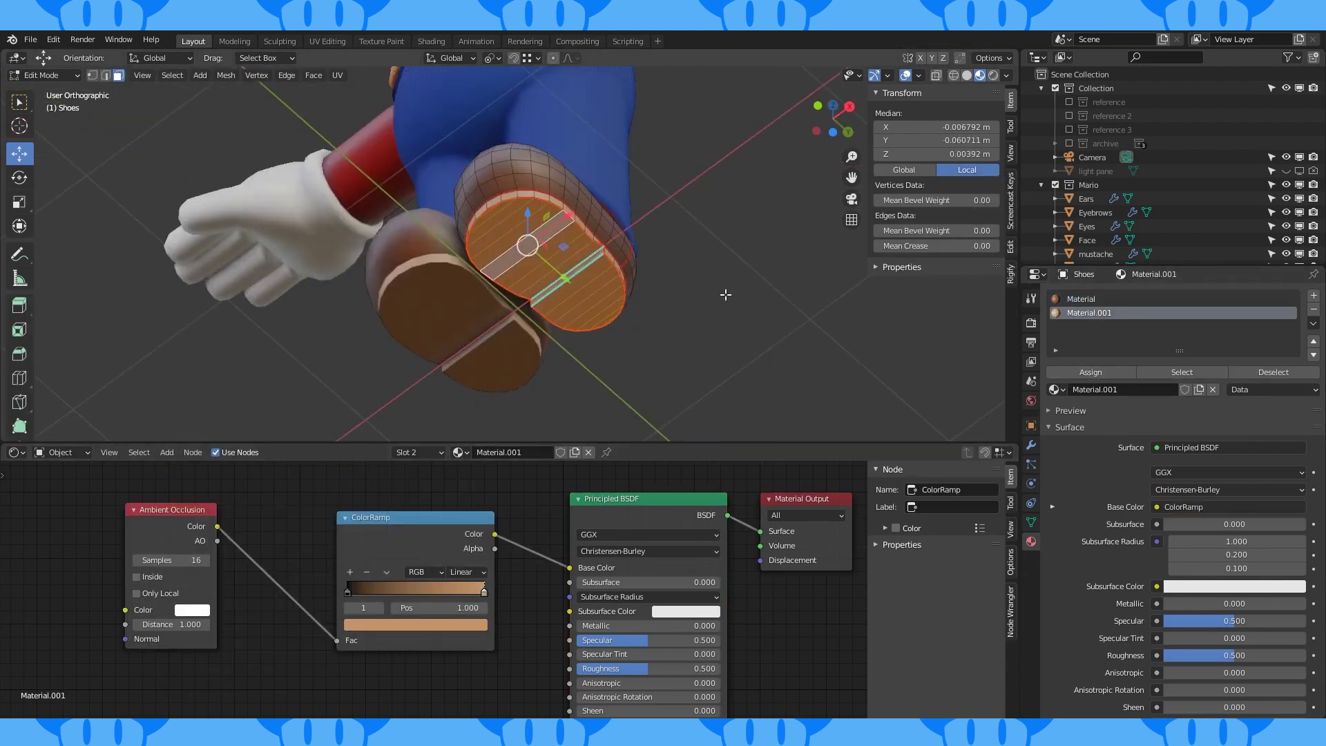
click(442, 624)
click(415, 484)
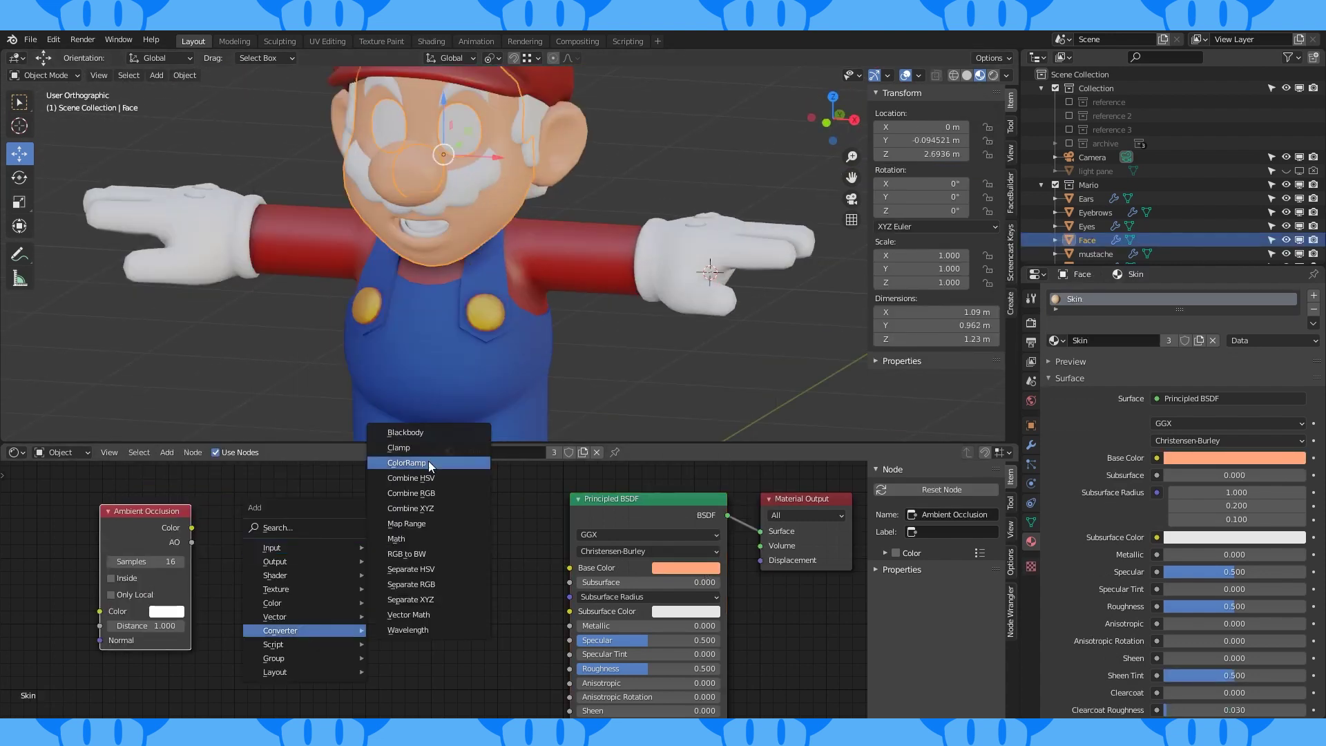
Give the Skin material's ramp a black stop and a darker orange stop at about 0.862
click(470, 592)
drag(452, 483, 452, 534)
click(398, 570)
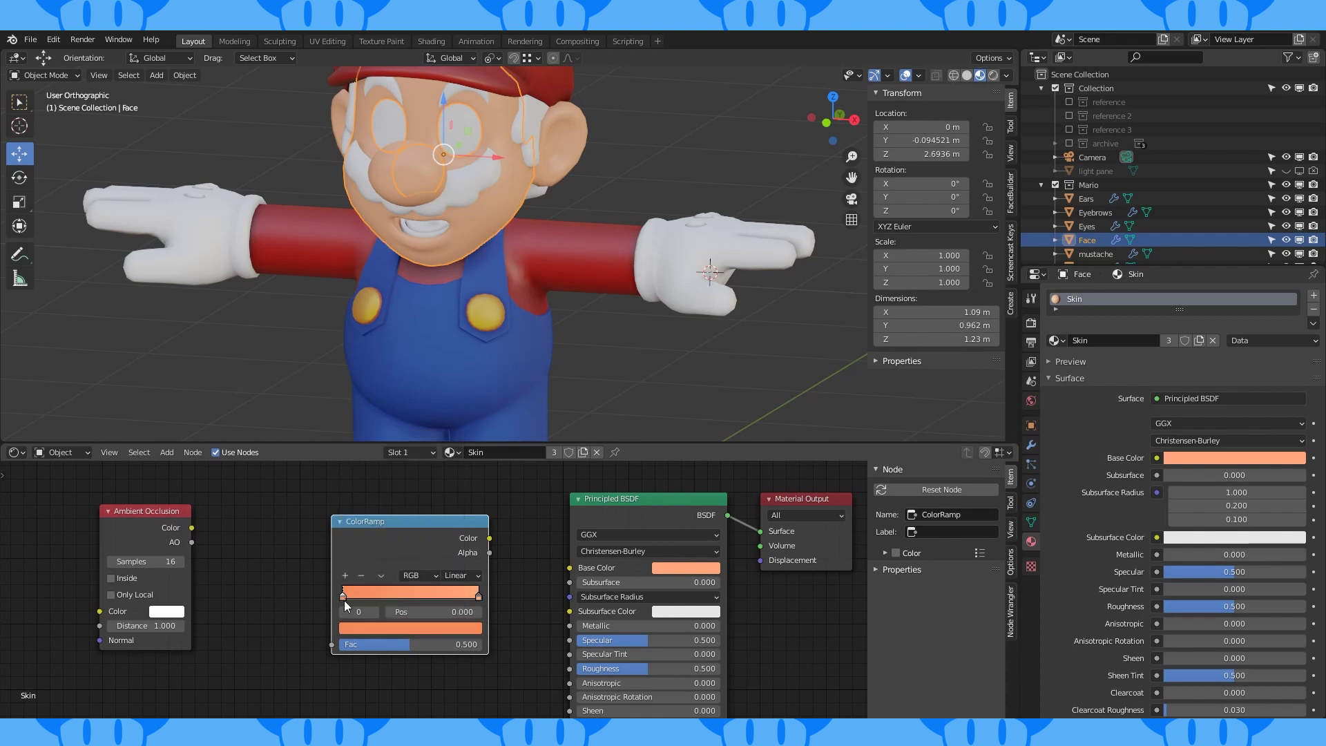
click(410, 628)
drag(457, 483, 457, 508)
drag(435, 596, 458, 598)
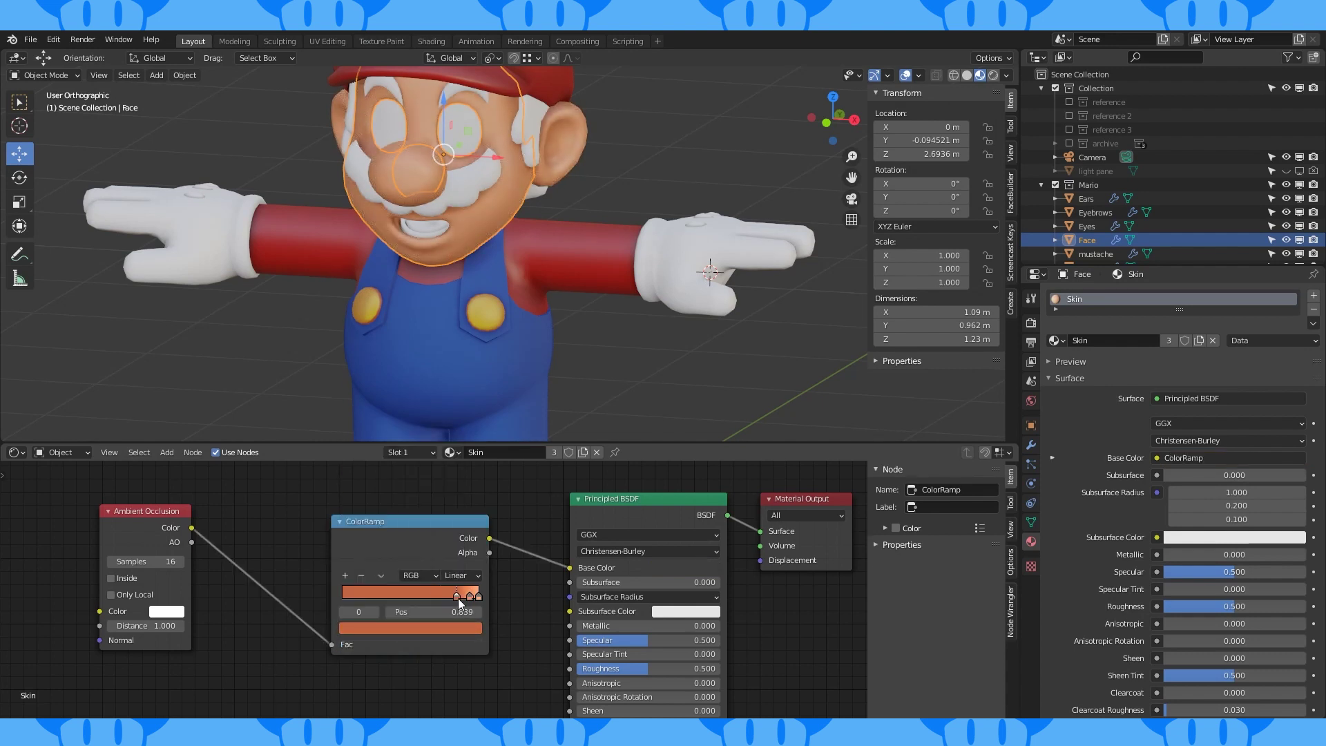
drag(467, 593, 461, 595)
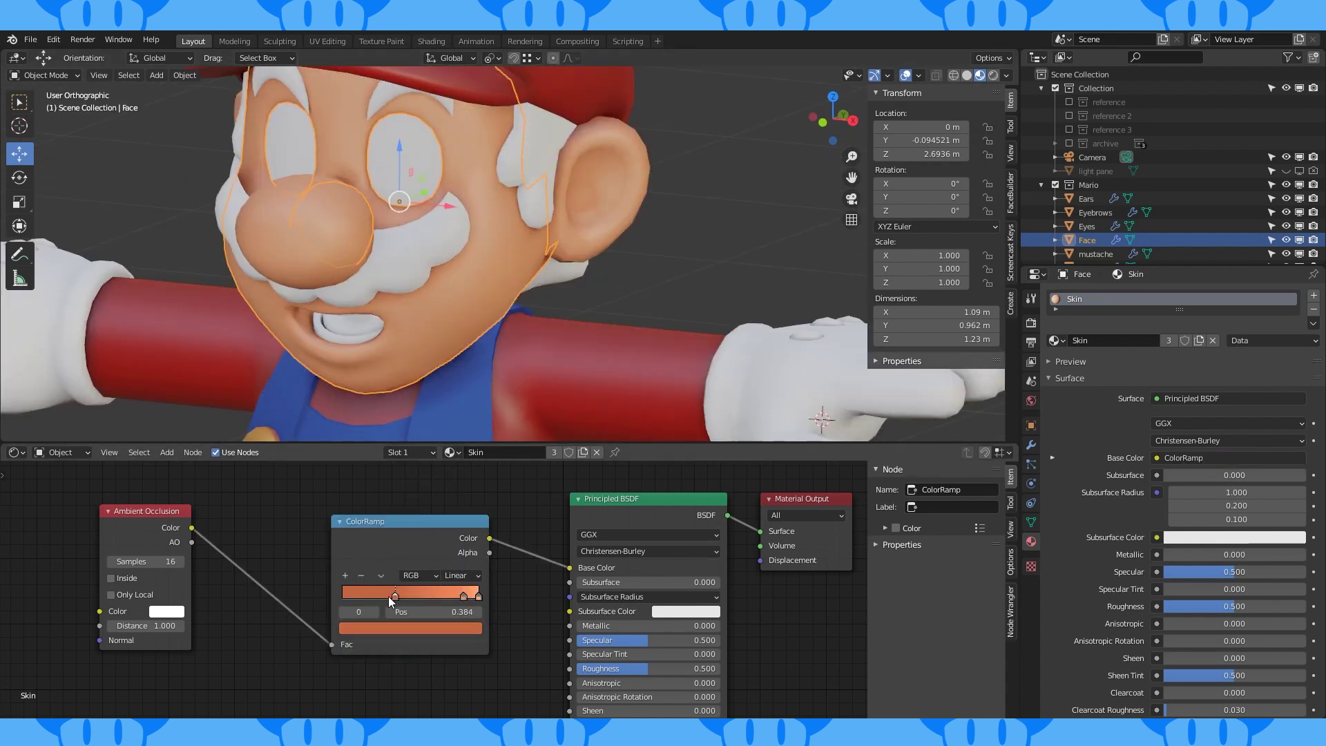
click(410, 627)
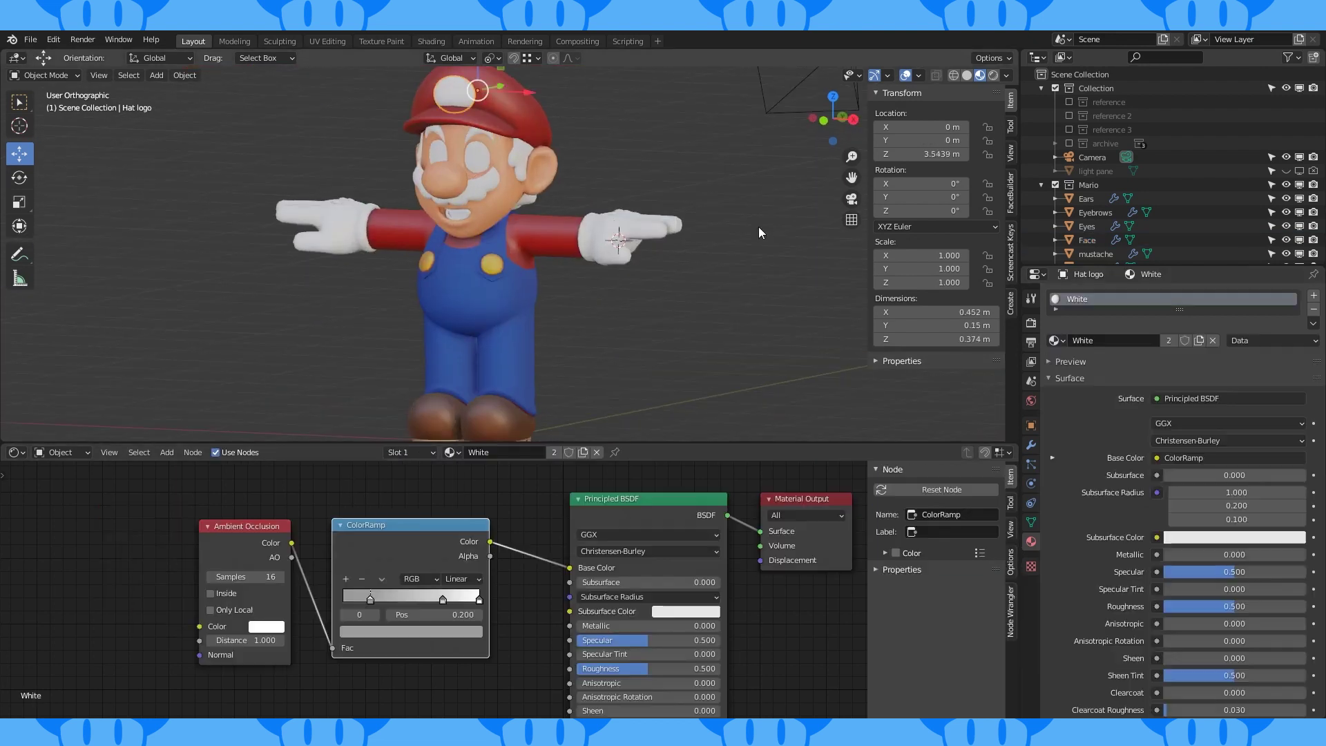
middle_drag(759, 232, 698, 235)
From a front view, assign the Skin material to the neck, then open the eyebrows' base colour
key(KP_1)
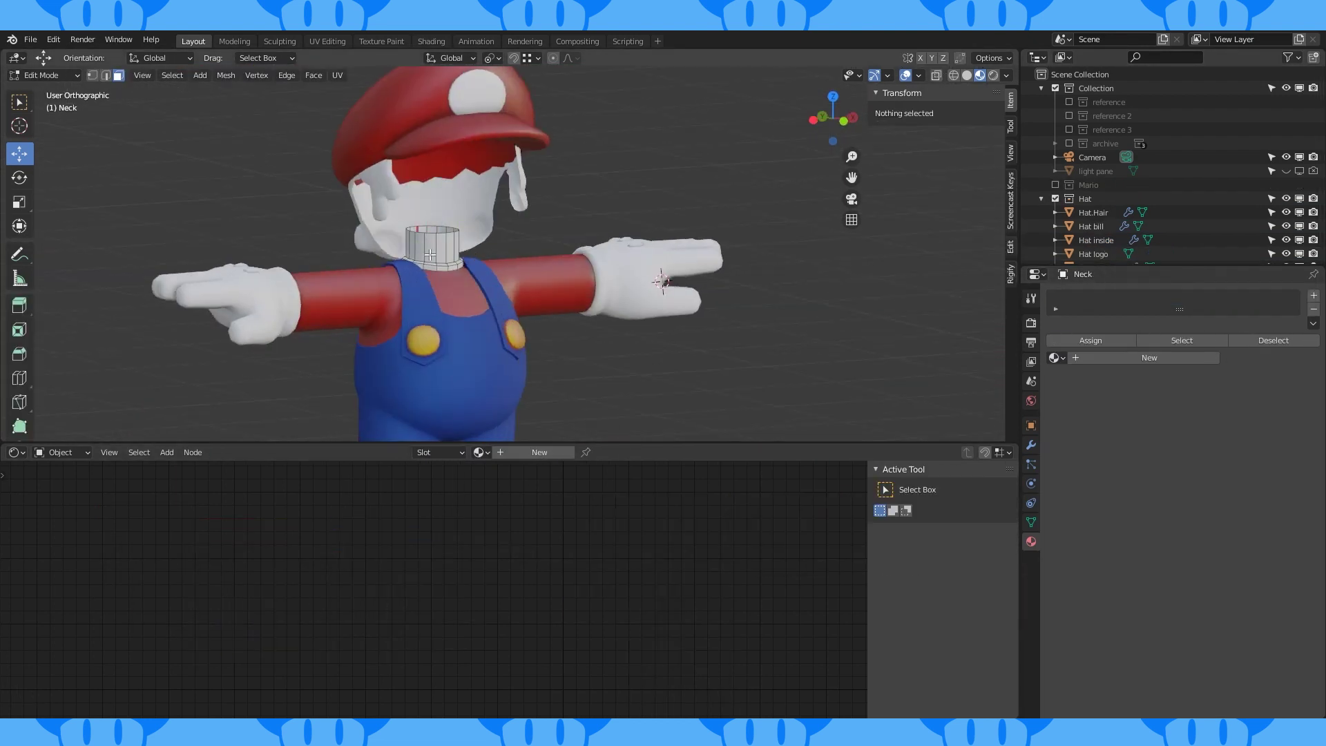
click(1055, 357)
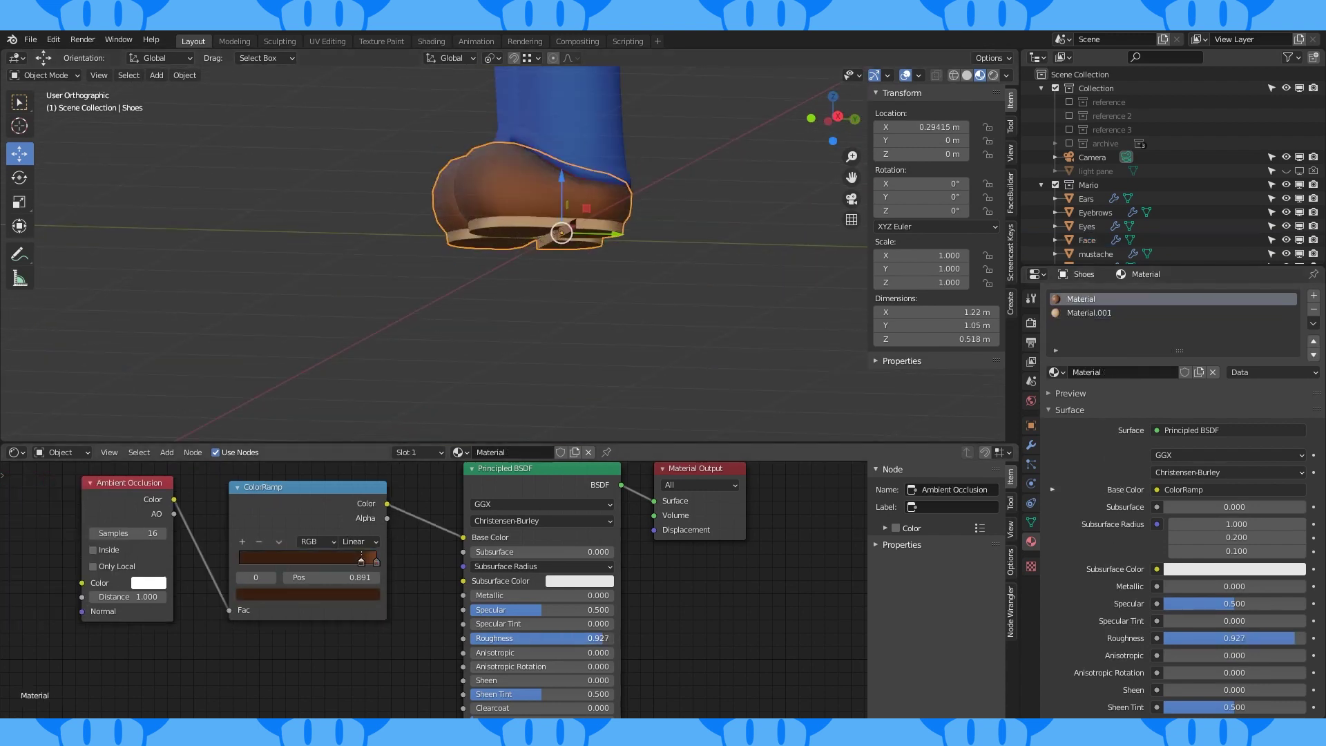
click(566, 539)
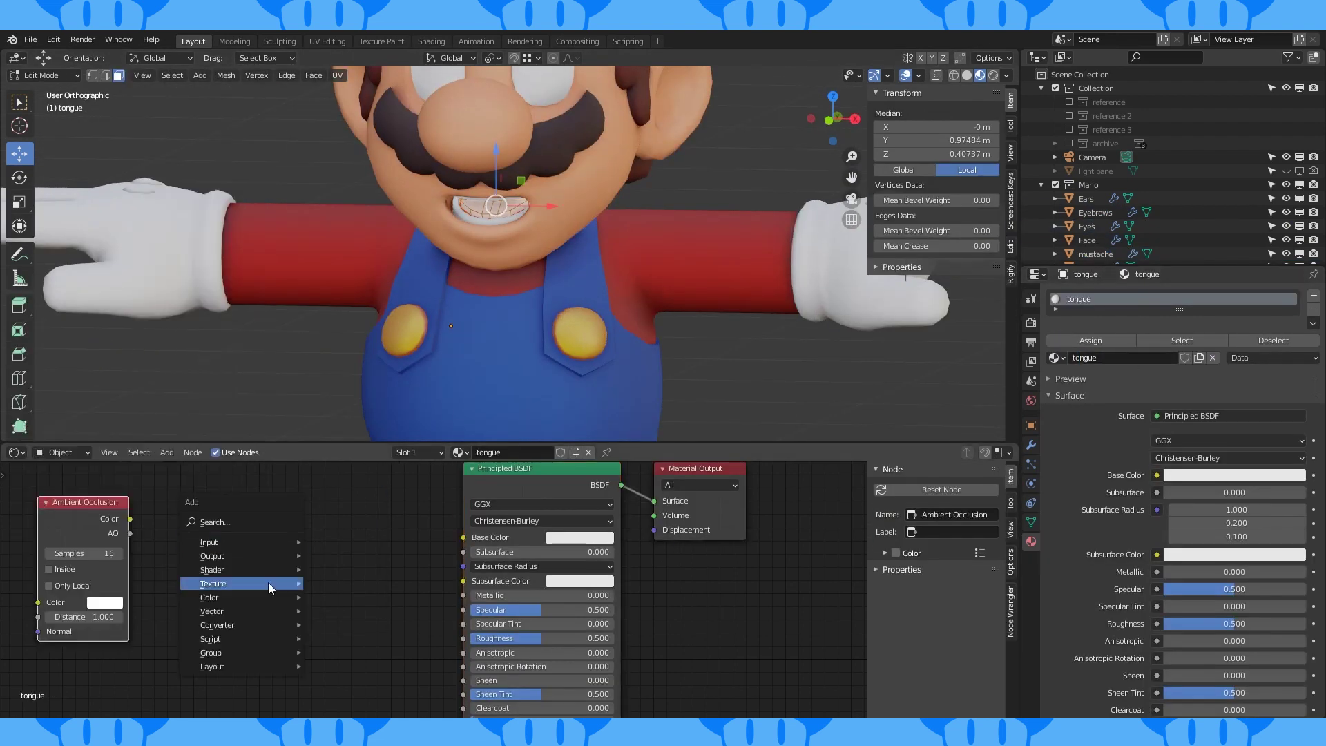
Set the tongue ramp stop to hex 000000 and preview the model in Rendered shading
click(353, 630)
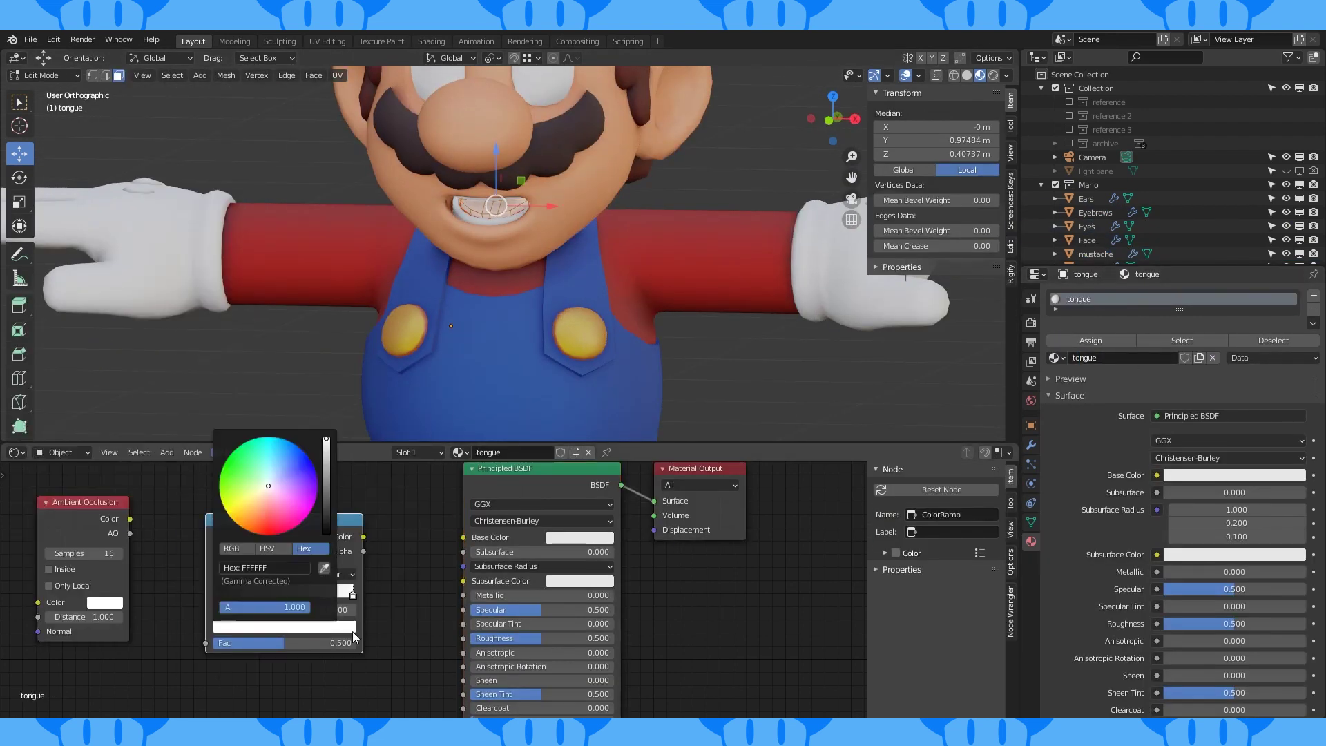
key(BackSpace)
key(BackSpace)
text(000000)
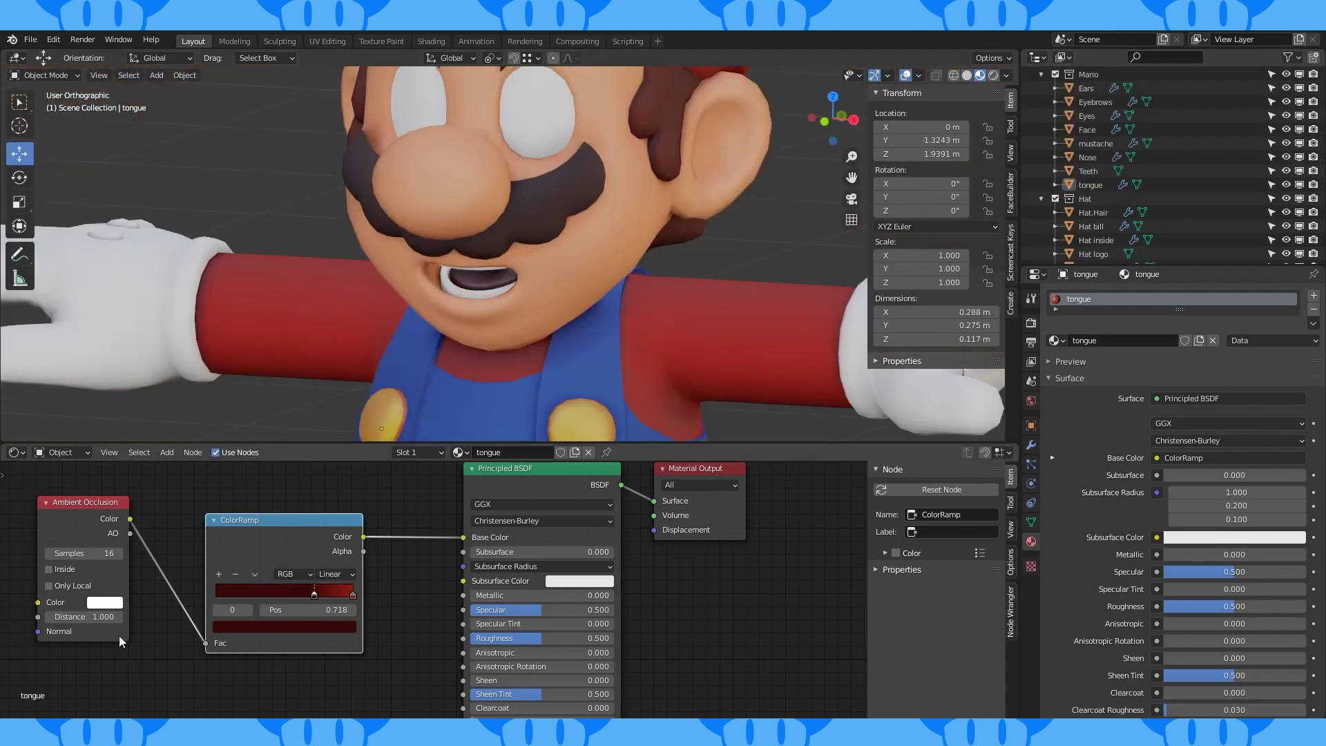
scroll(121, 641, up, 1)
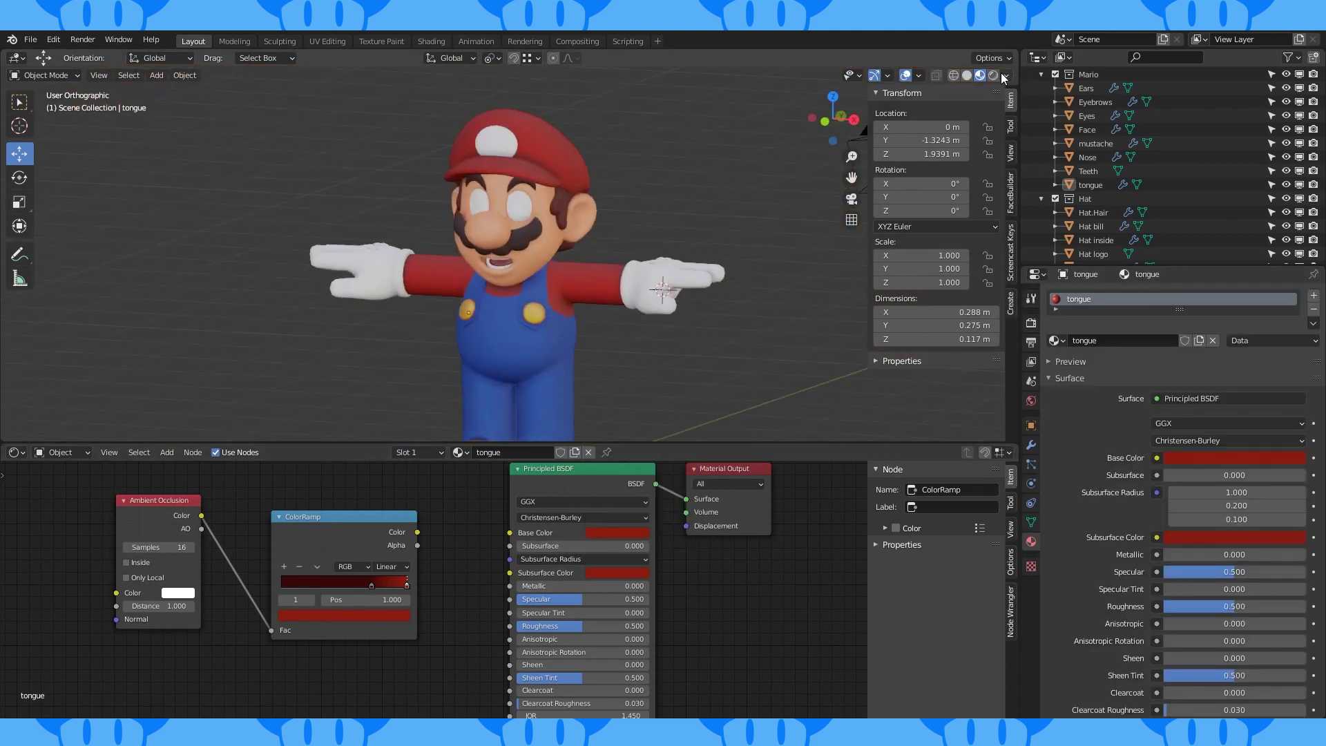
click(994, 75)
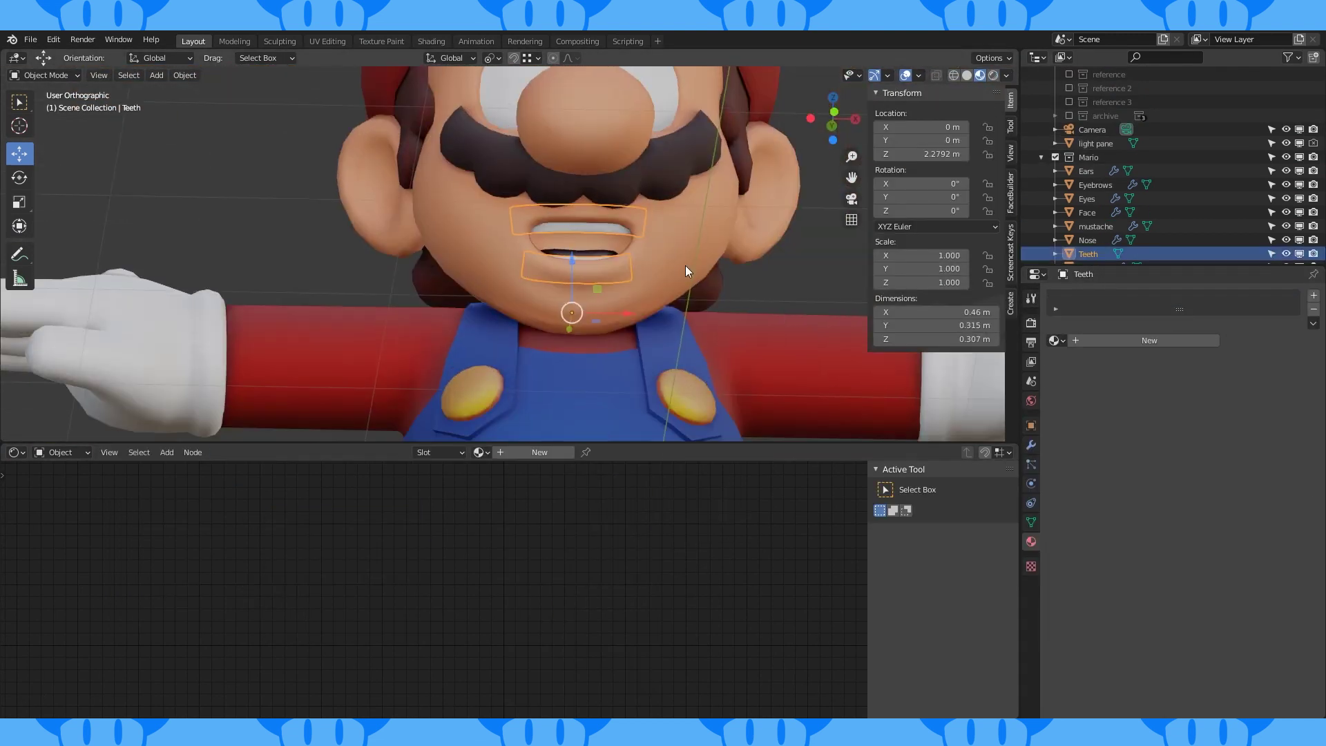
key(shift+a)
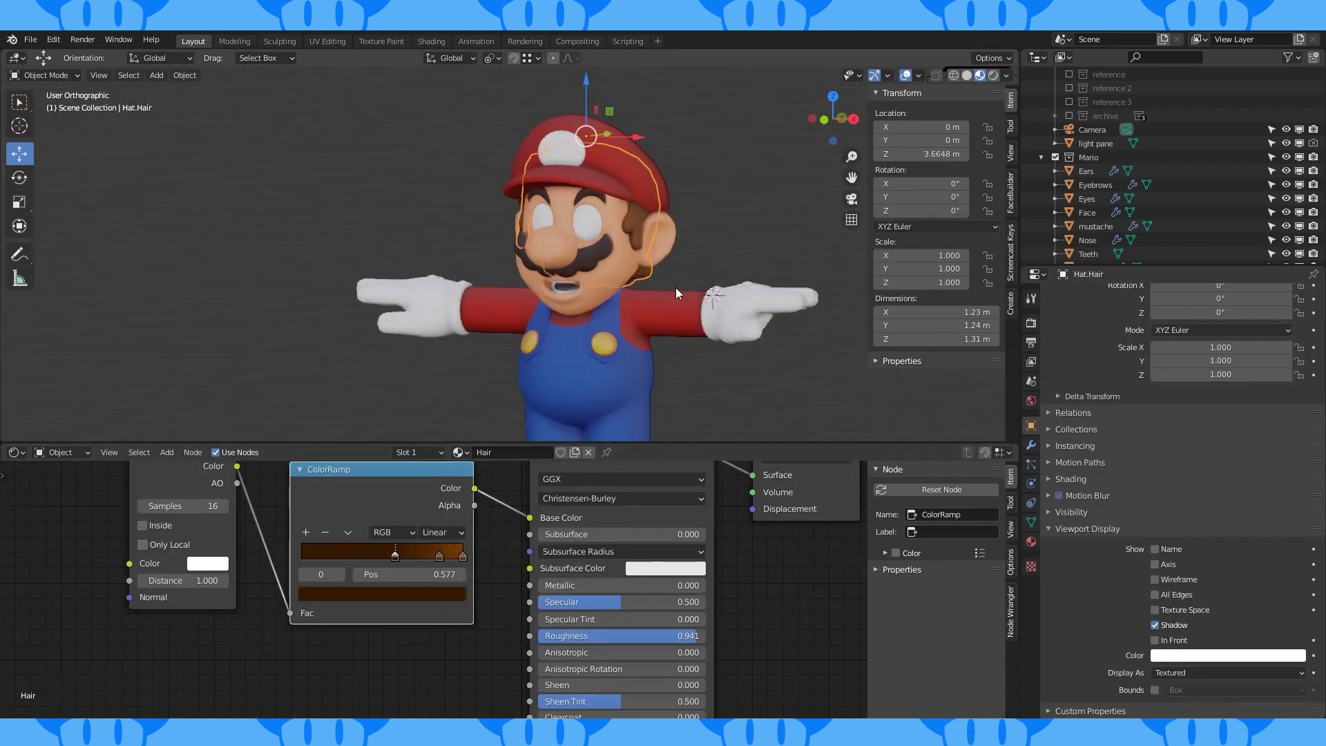
scroll(676, 288, up, 3)
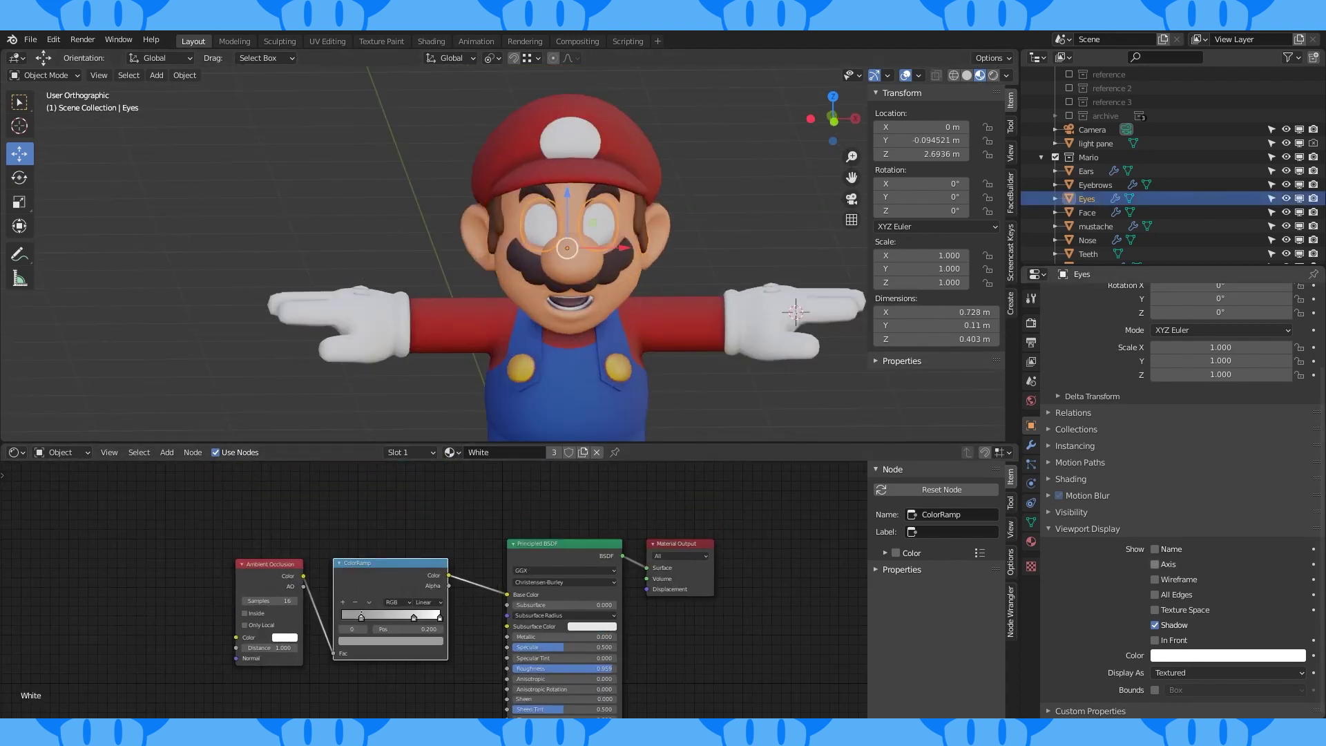
Duplicate the eye's Principled BSDF and insert a Mix Shader before the material output
scroll(483, 621, down, 2)
middle_drag(415, 587, 476, 676)
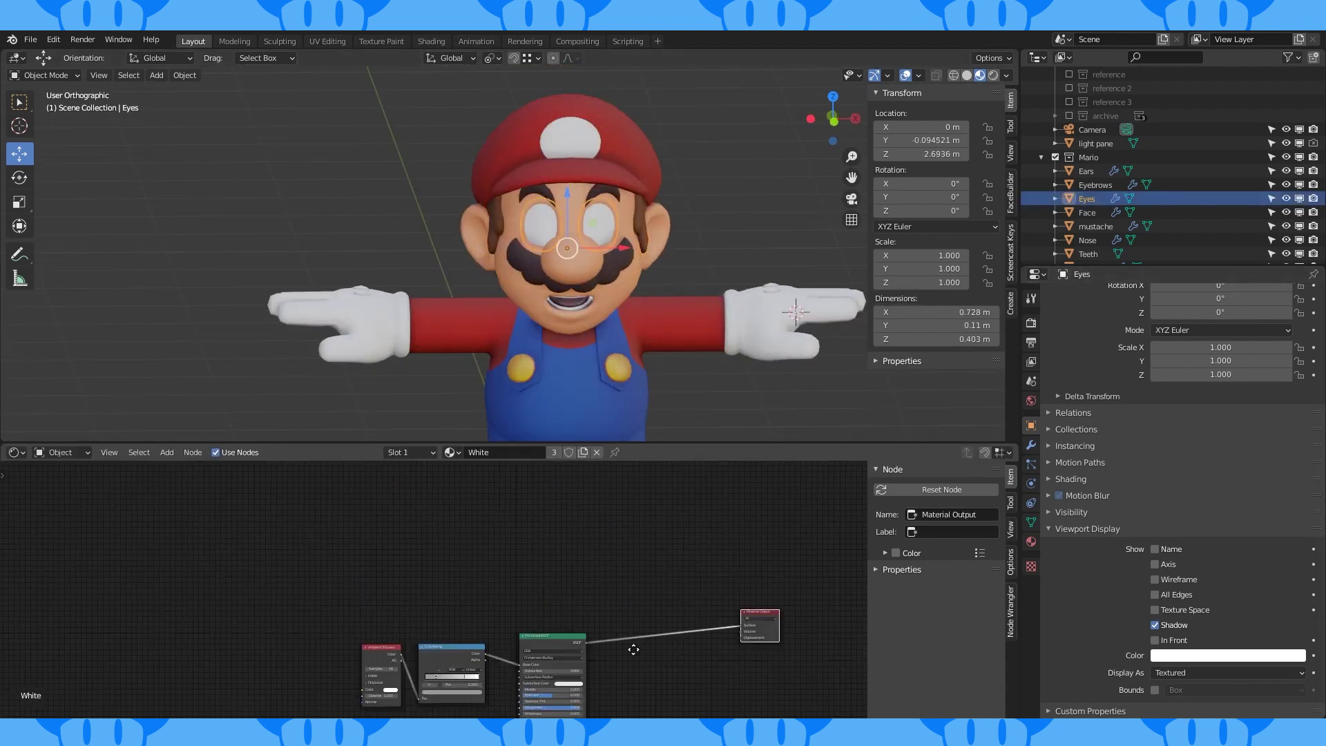
key(shift+d)
click(514, 525)
key(shift+a)
mouse_move(573, 484)
click(726, 315)
click(672, 613)
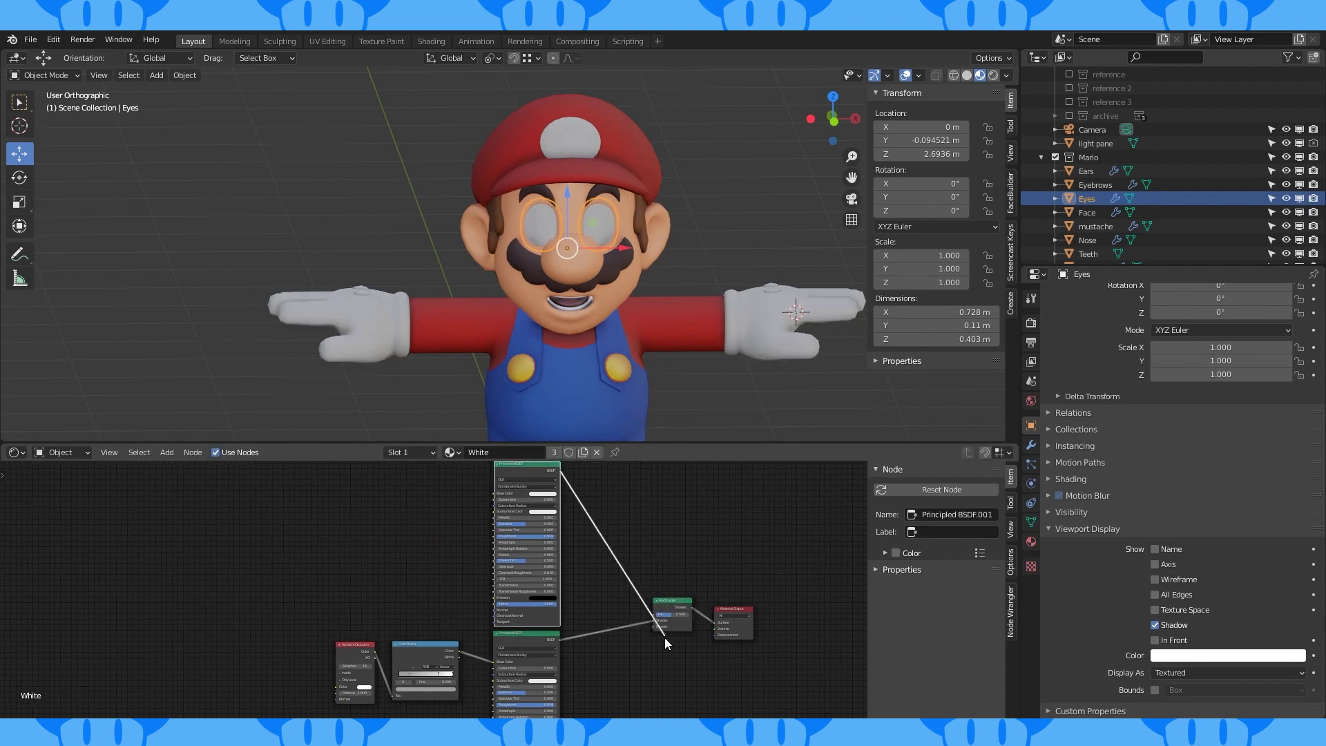
Add an Image Texture node to the eye material's node tree
key(shift+a)
mouse_move(331, 503)
click(442, 474)
click(349, 525)
scroll(483, 587, up, 1)
In the UV Editor, move the eye UVs over the pupil image
key(Tab)
click(14, 452)
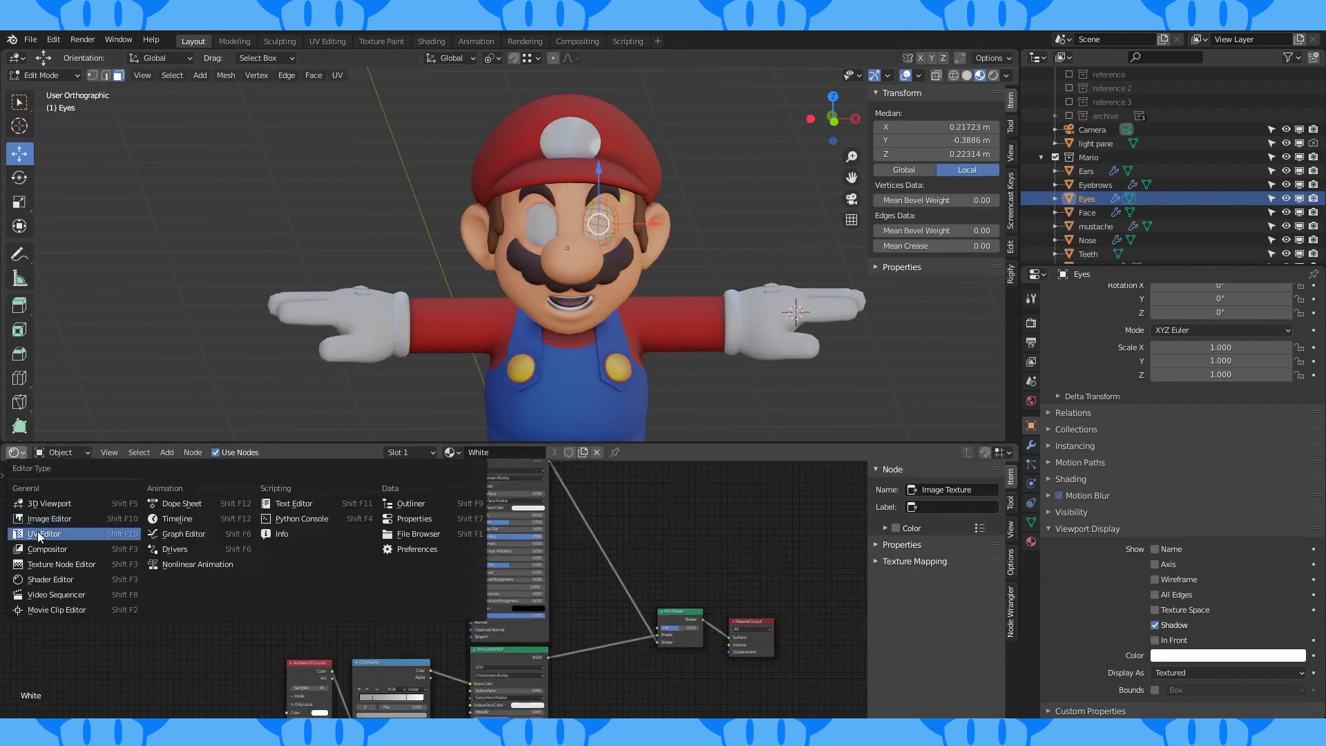
click(40, 533)
key(KP_1)
scroll(553, 276, up, 3)
key(g)
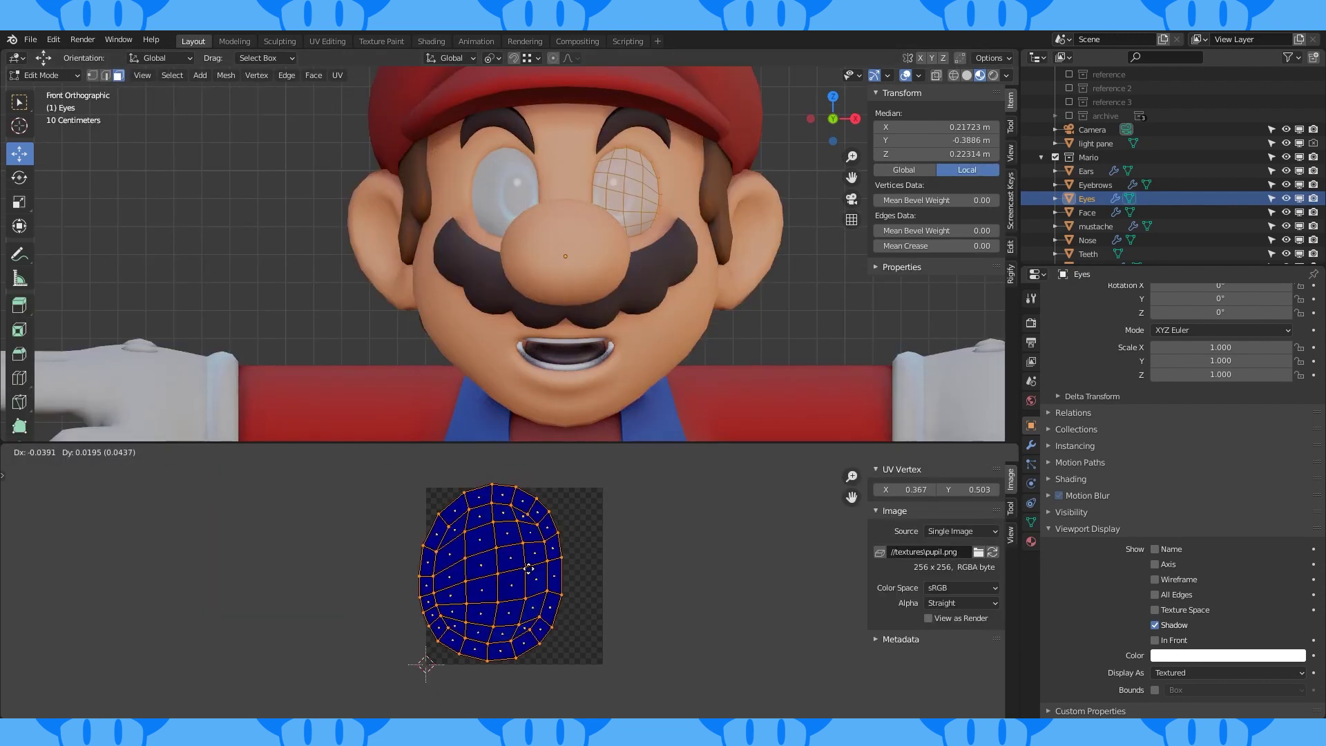
click(528, 568)
click(14, 452)
click(42, 549)
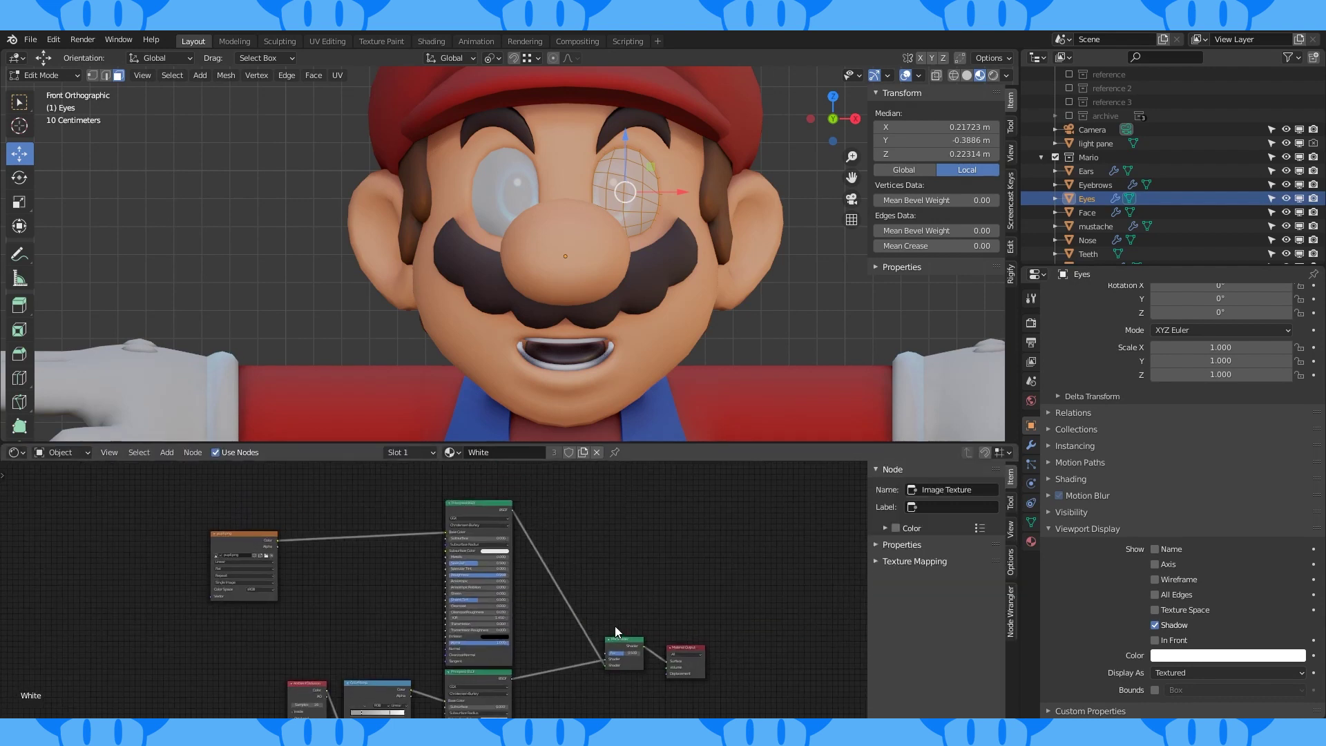
Feed the pupil image into the Mix Shader Fac and make the eye material a single-user copy
middle_drag(615, 626, 652, 599)
drag(653, 611, 649, 564)
drag(723, 620, 742, 544)
scroll(813, 428, down, 3)
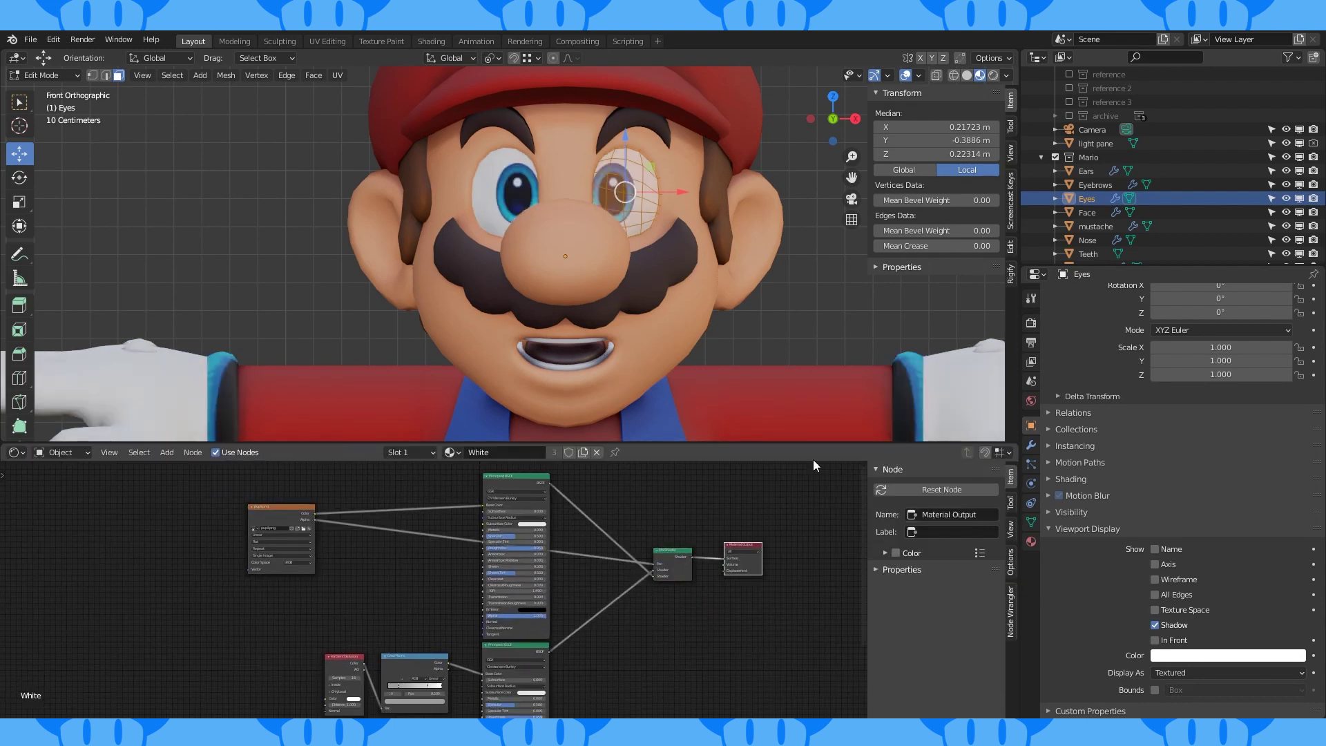
click(1030, 541)
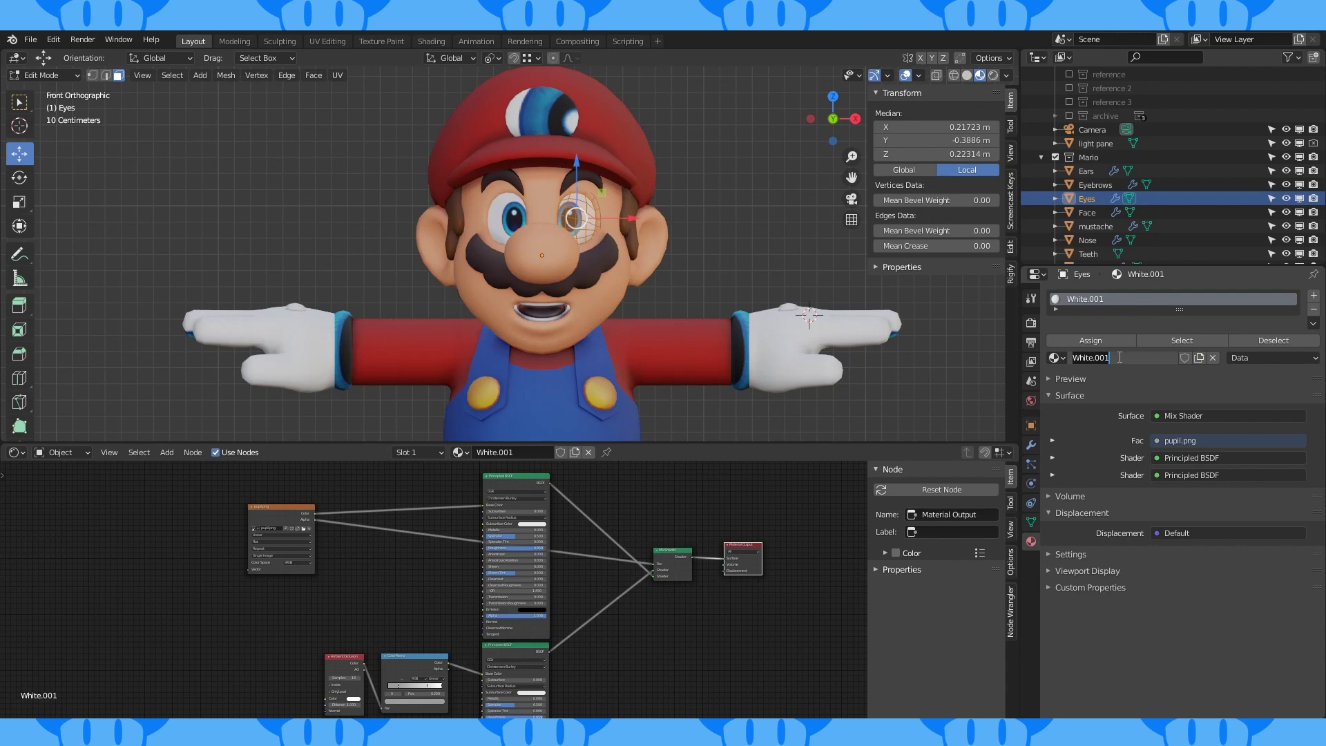
Reselect the eyes and shrink their UVs to about 0.92 on the pupil image
key(Tab)
click(782, 349)
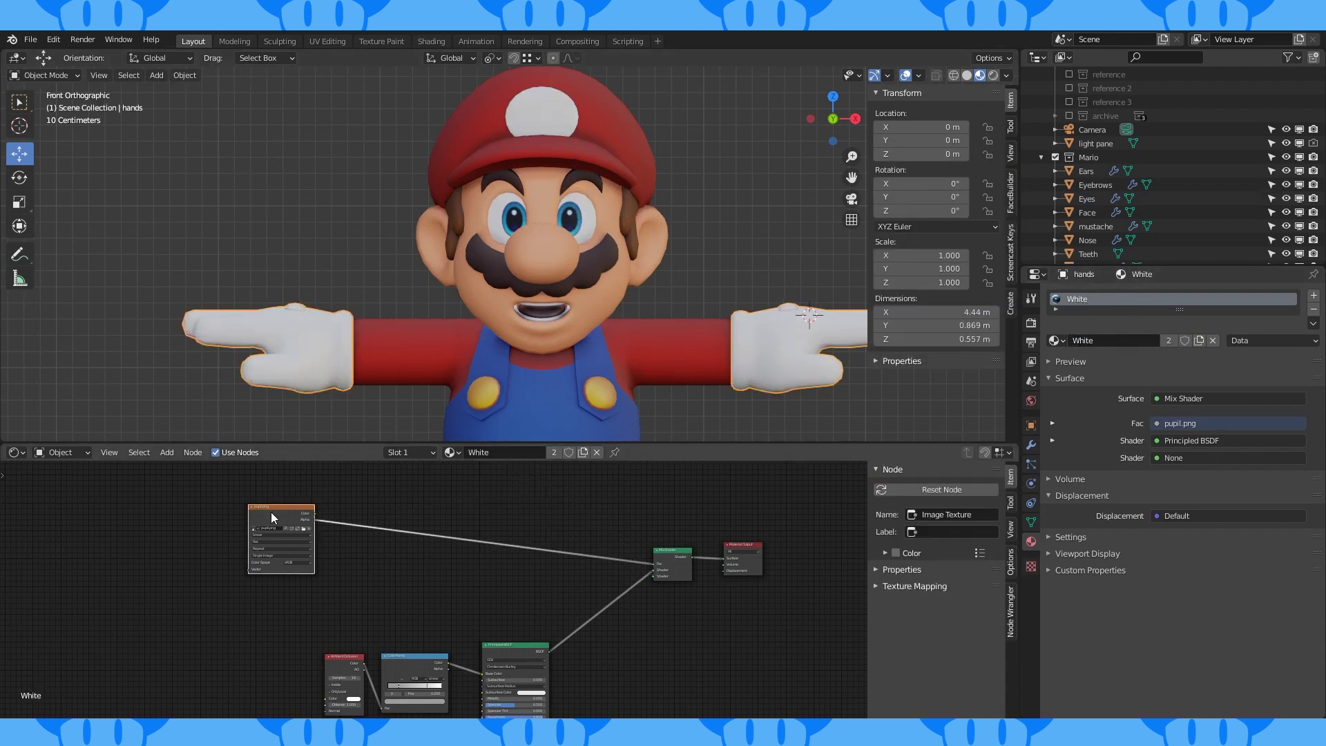
click(514, 214)
click(15, 452)
click(43, 537)
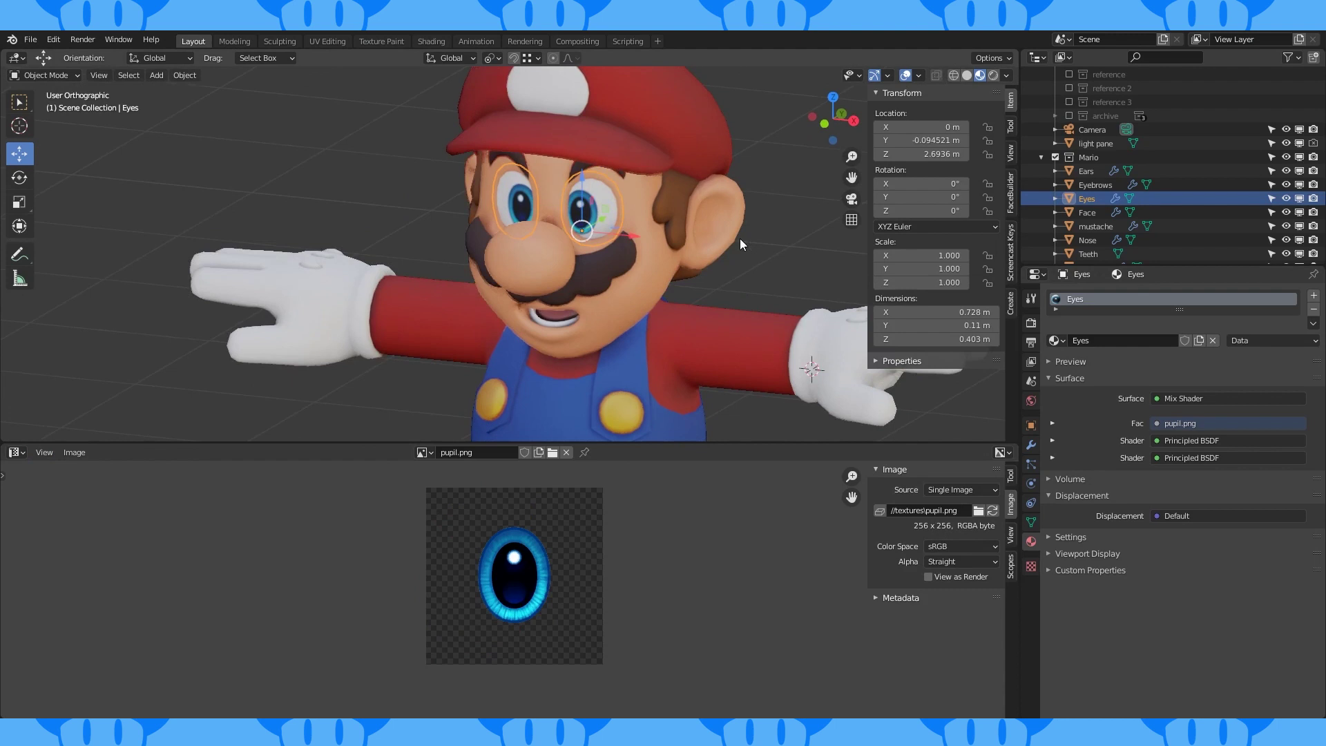
middle_drag(740, 238, 690, 262)
click(15, 452)
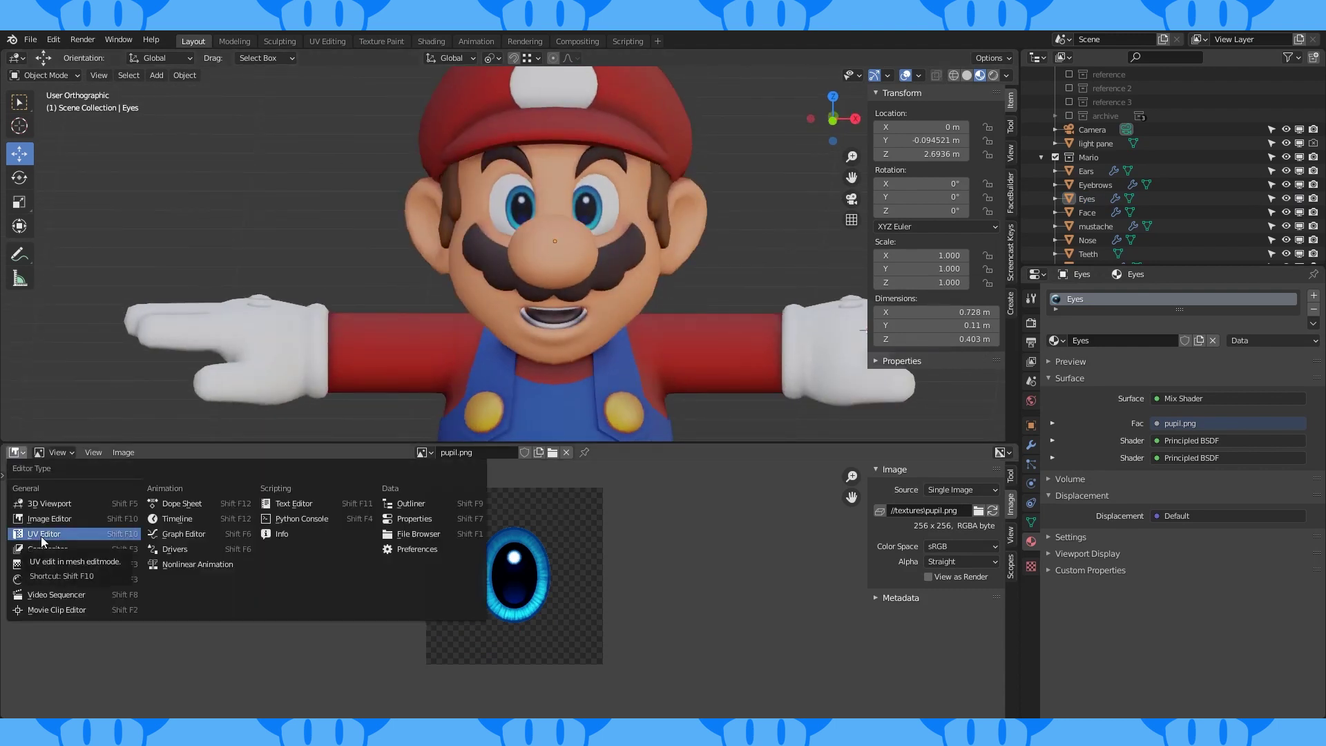
click(47, 580)
Add a second material slot to the eyes and assign it the Eyes.R material
scroll(350, 494, up, 4)
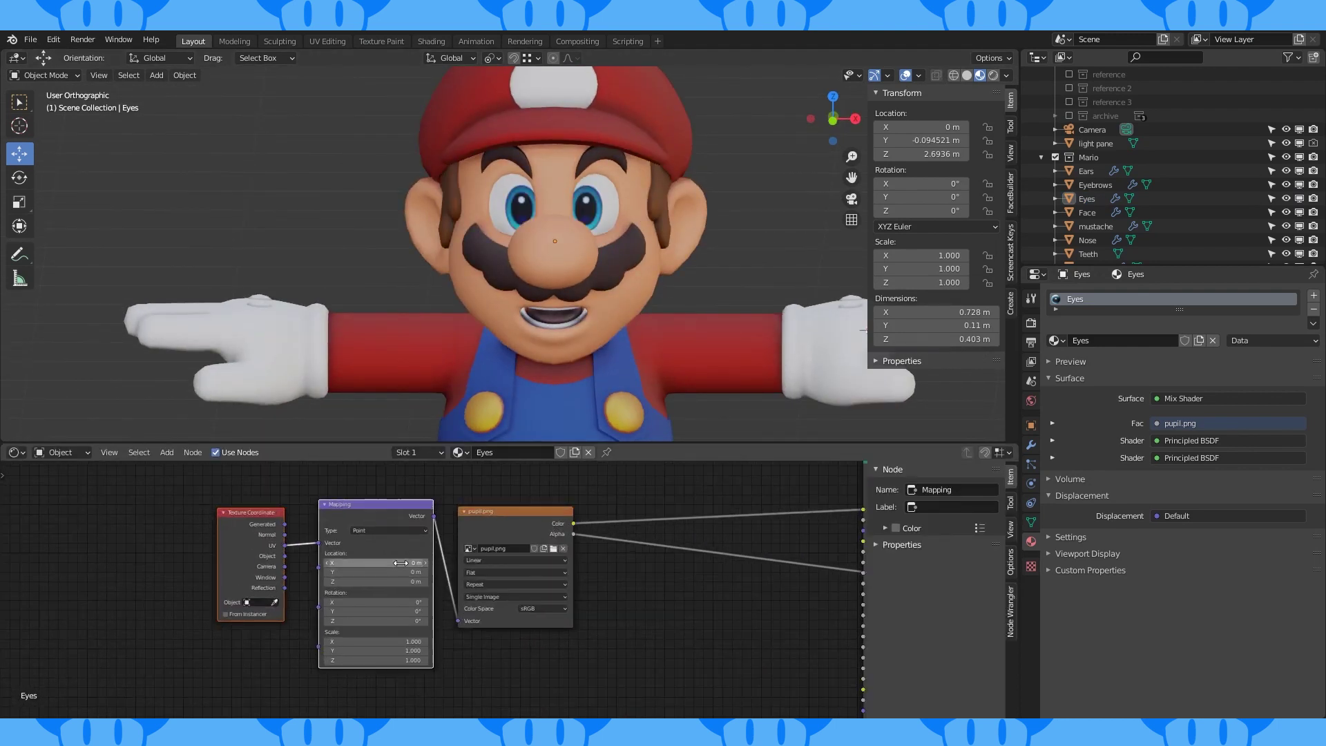
scroll(681, 470, down, 3)
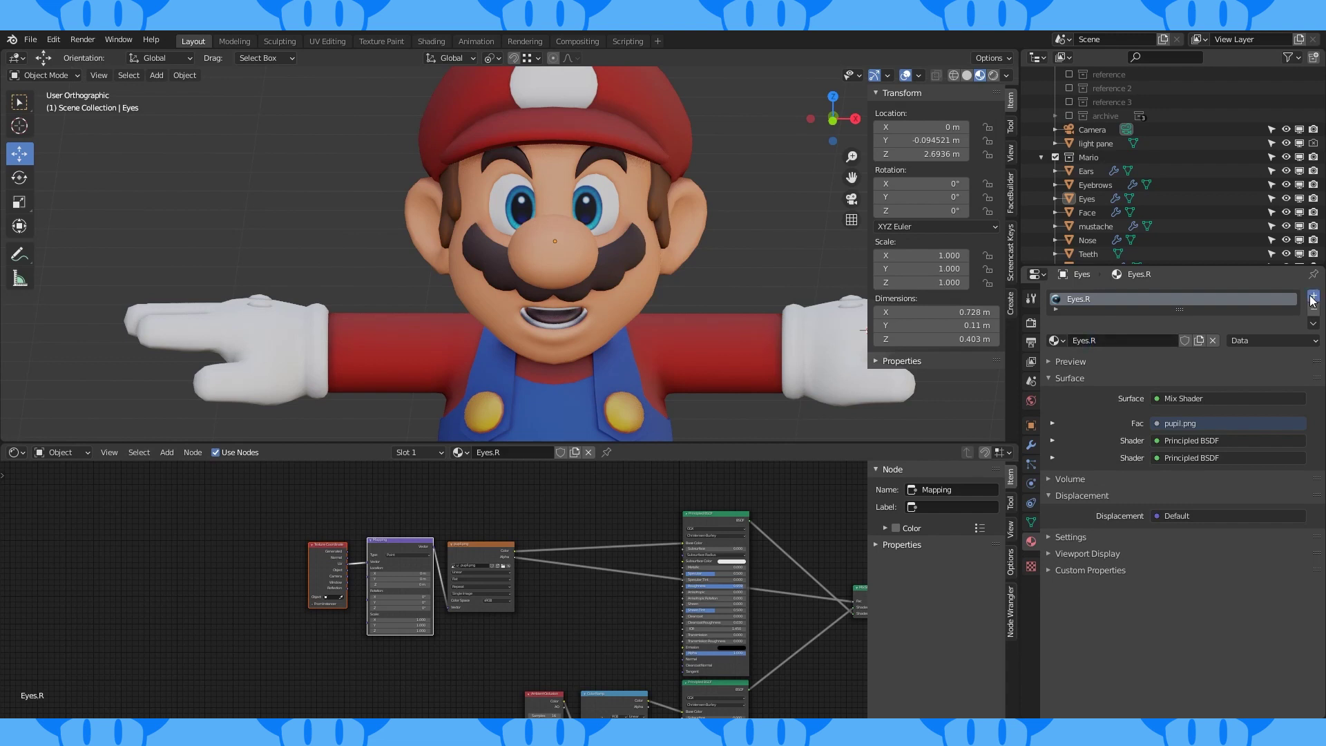
click(1313, 297)
click(1054, 372)
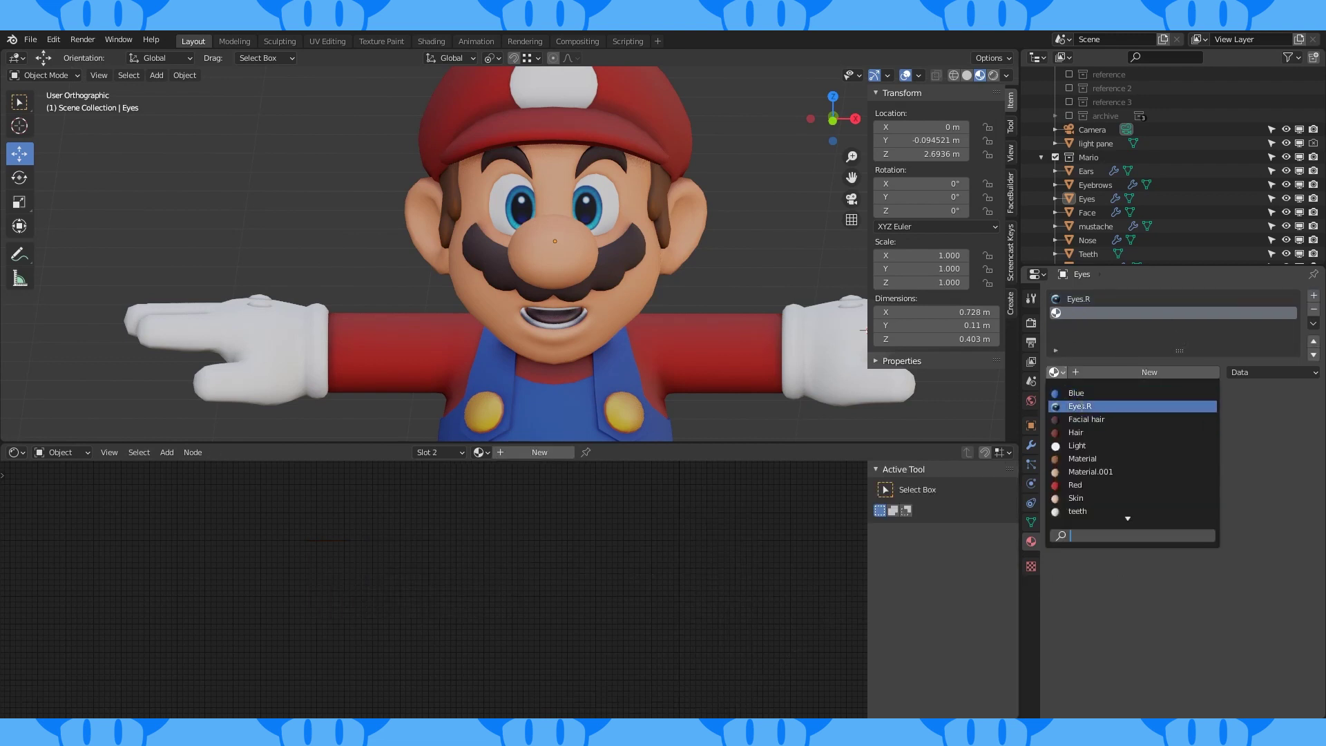
click(1079, 406)
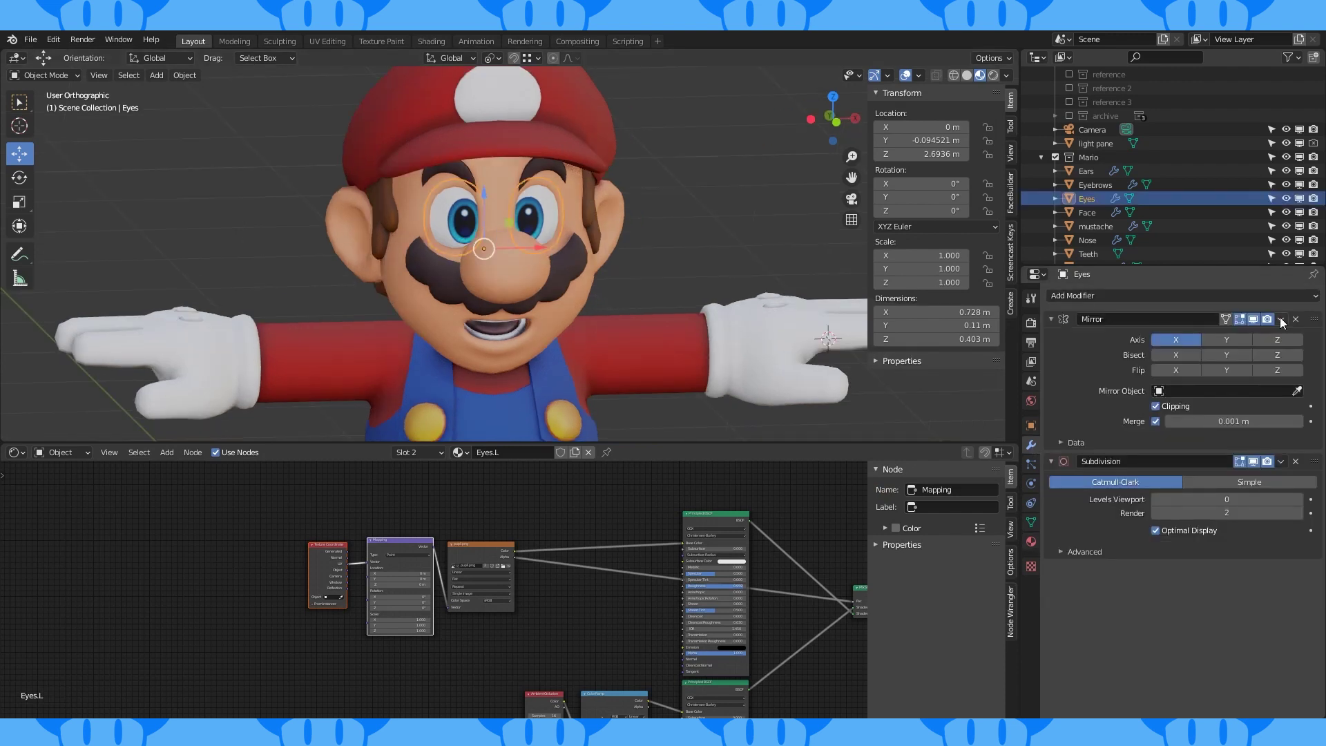
Remove a modifier from the eyes and enter Edit Mode on the mesh
click(1281, 318)
click(1236, 326)
key(Tab)
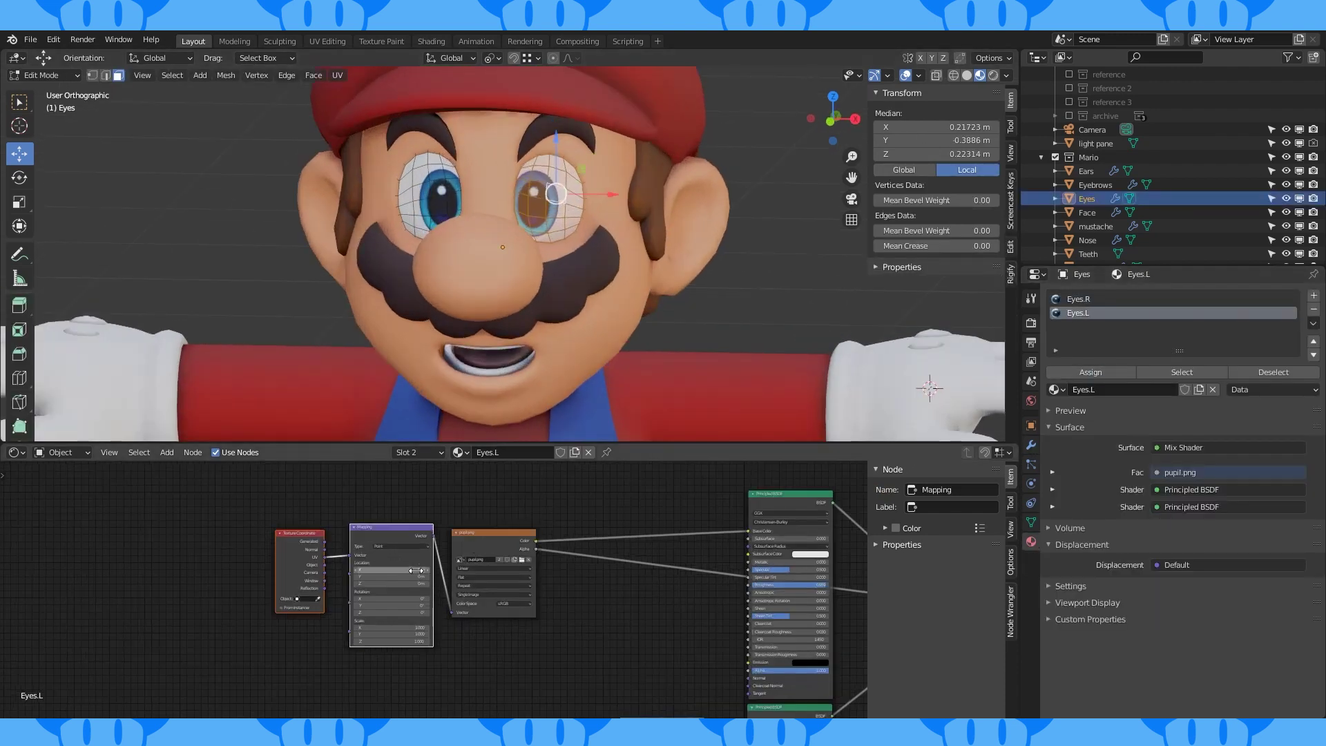
scroll(433, 560, up, 1)
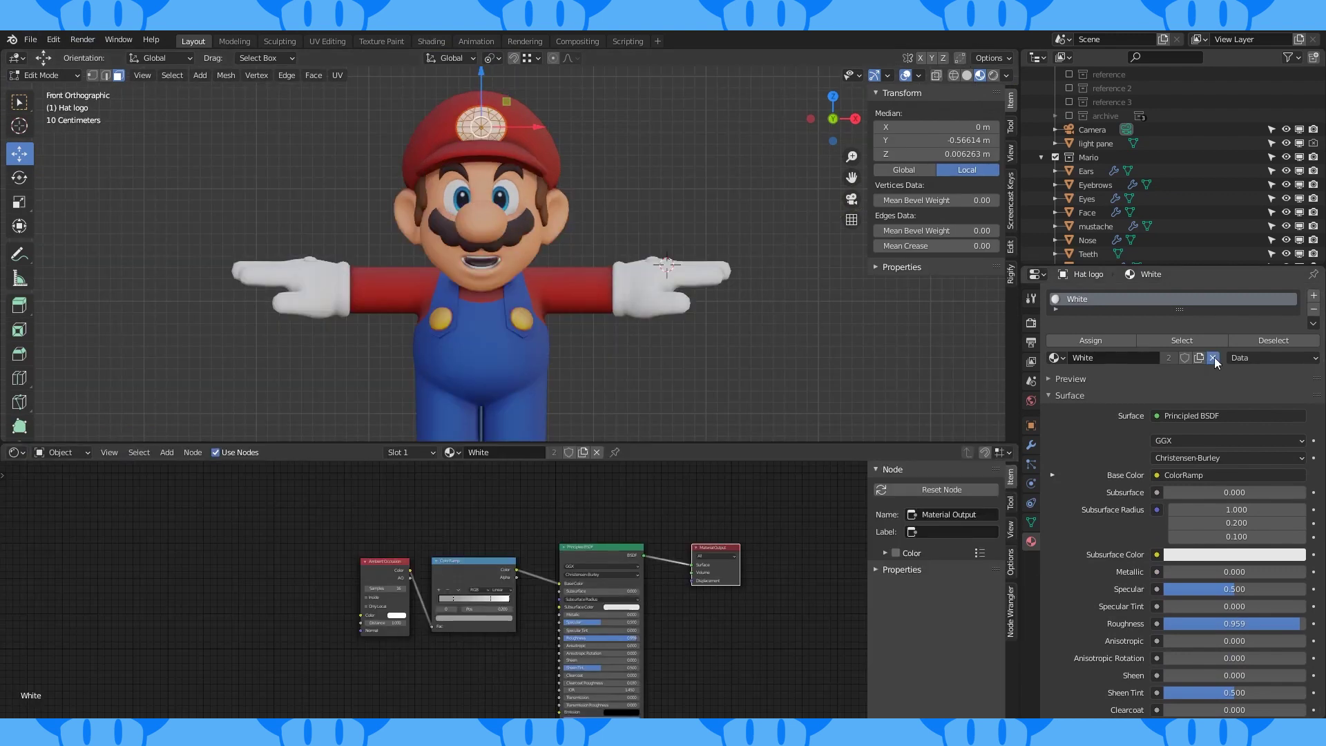
Create the blank temp hat logo image, a new material, and an Image Texture node using that image
click(1213, 358)
click(1163, 362)
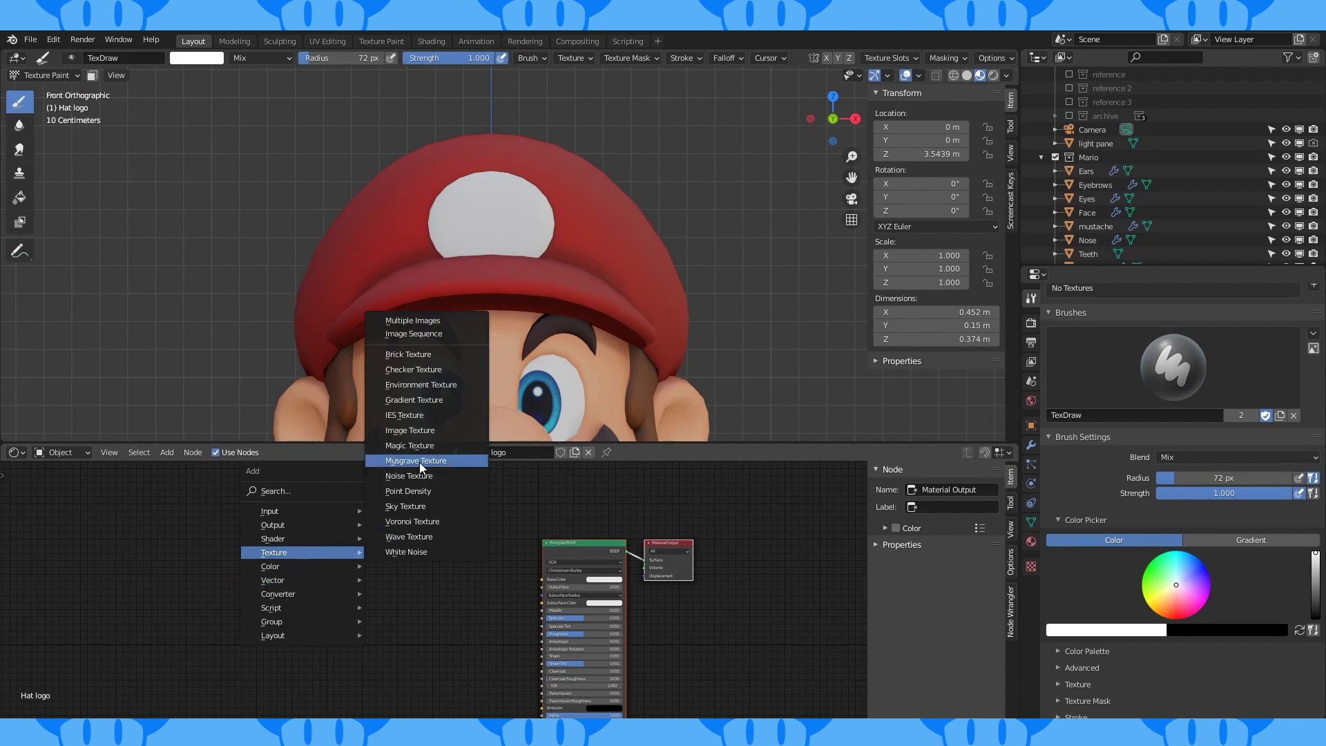
click(423, 464)
click(317, 574)
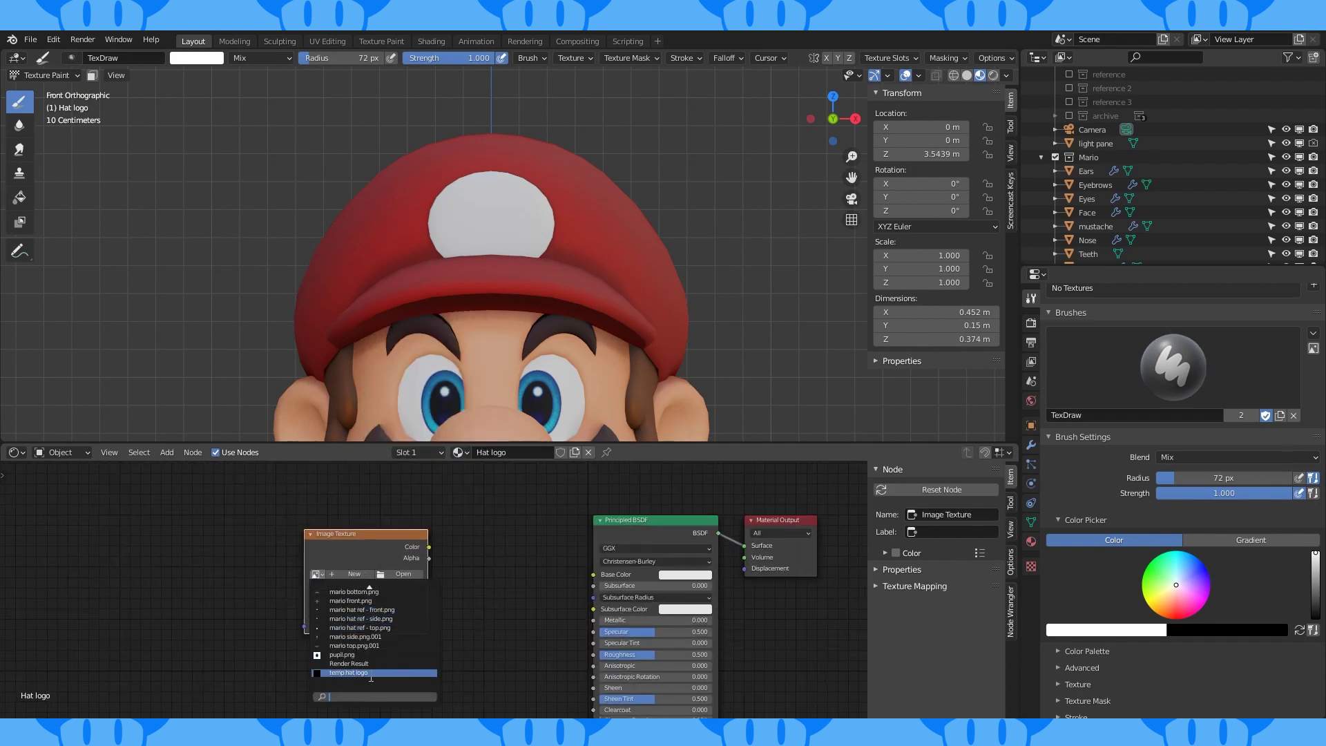
click(371, 673)
scroll(462, 594, up, 1)
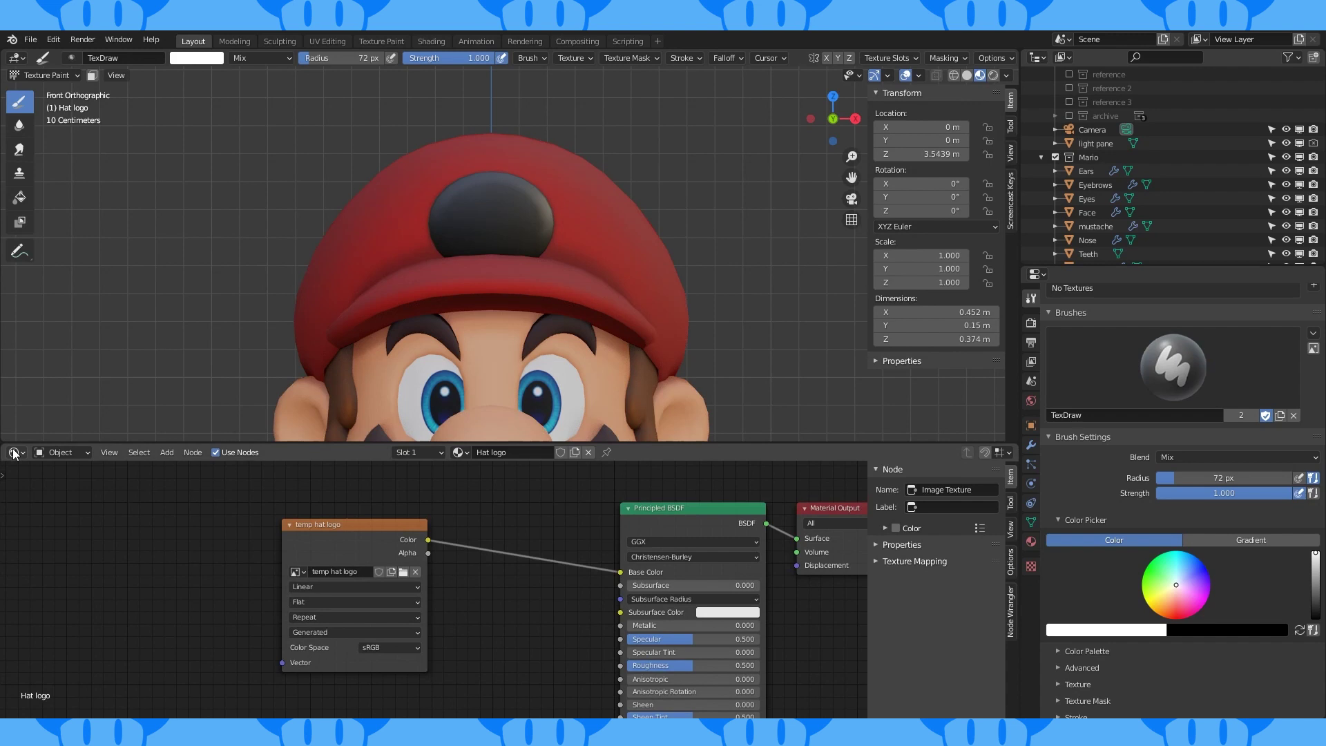
click(13, 453)
Show the temp hat logo image below and paint and soften strokes on the logo from the front
click(62, 508)
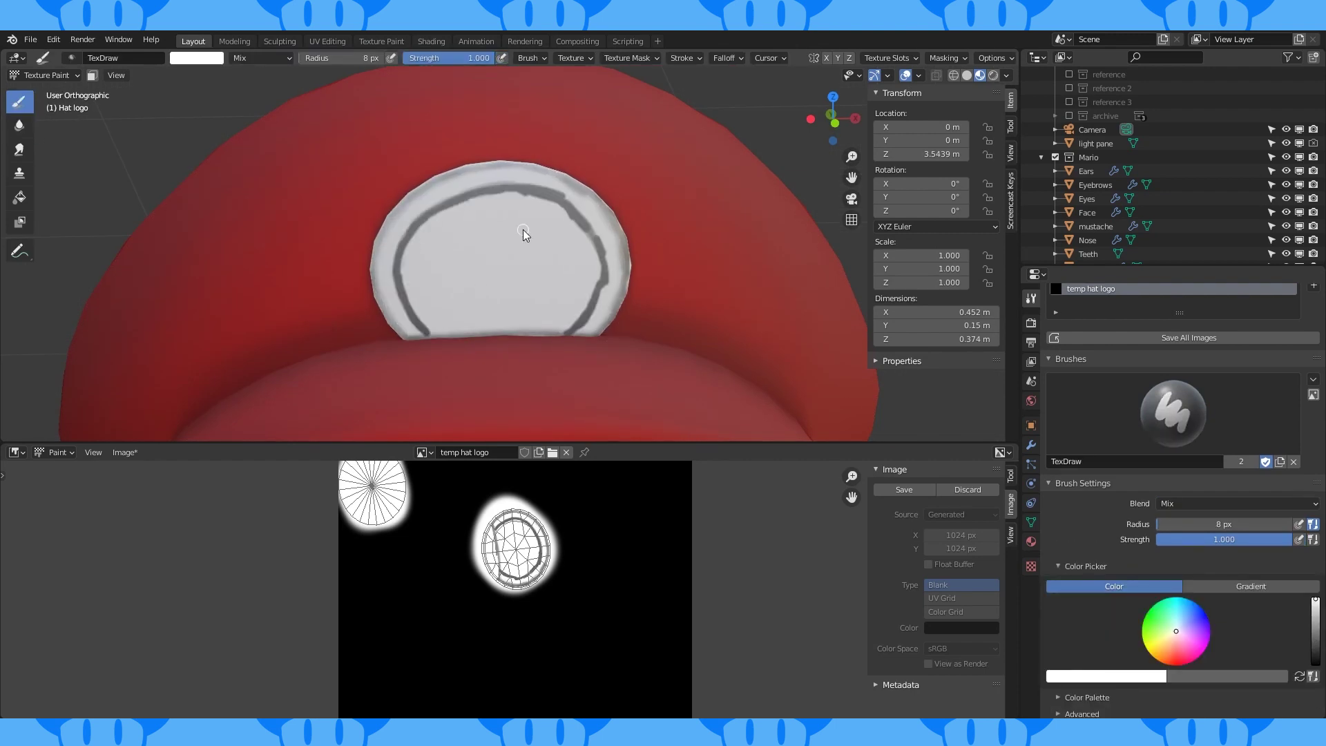
click(20, 125)
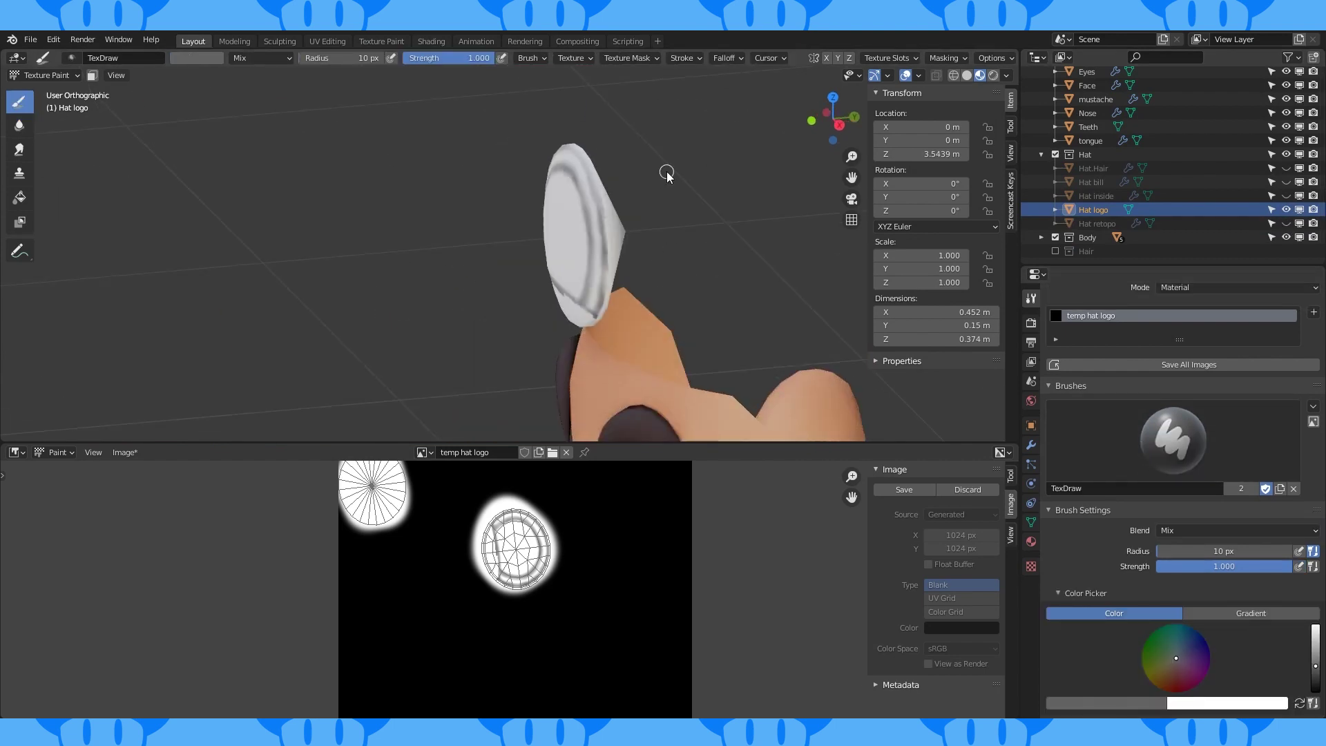
drag(451, 256, 408, 258)
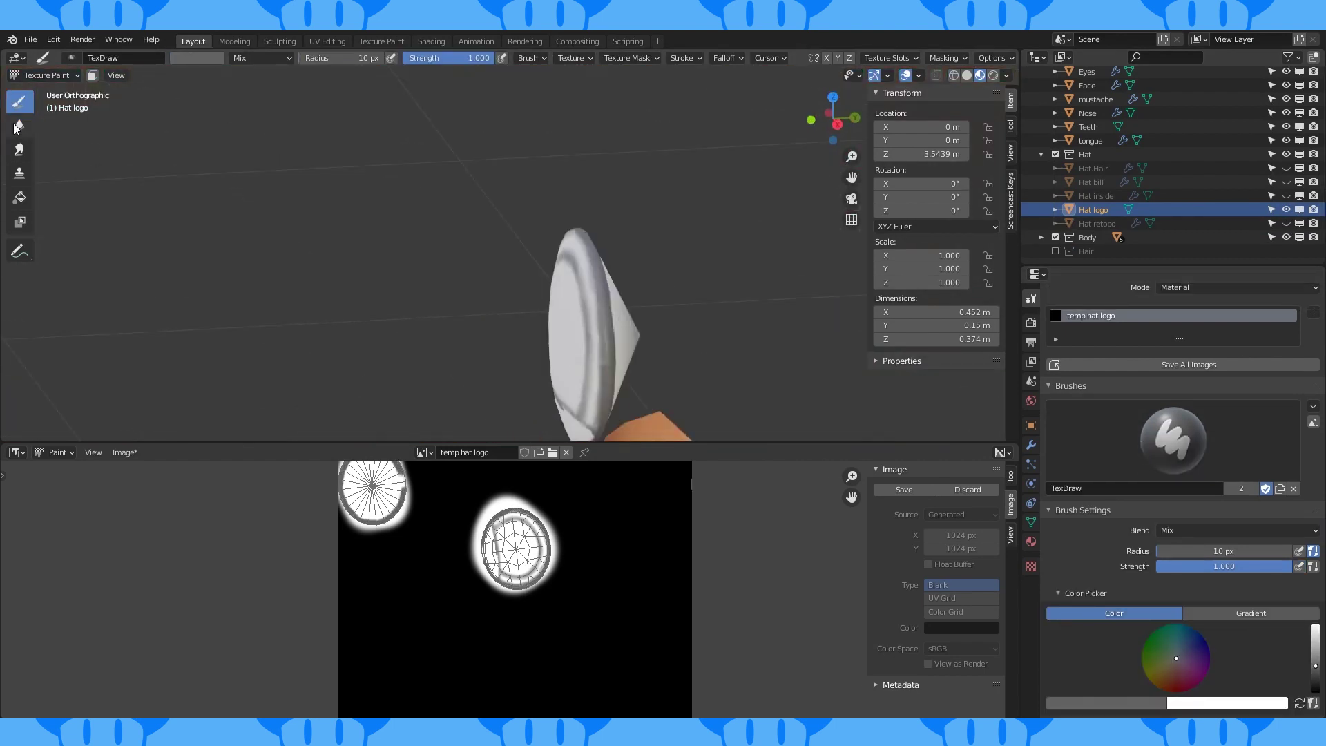
click(19, 125)
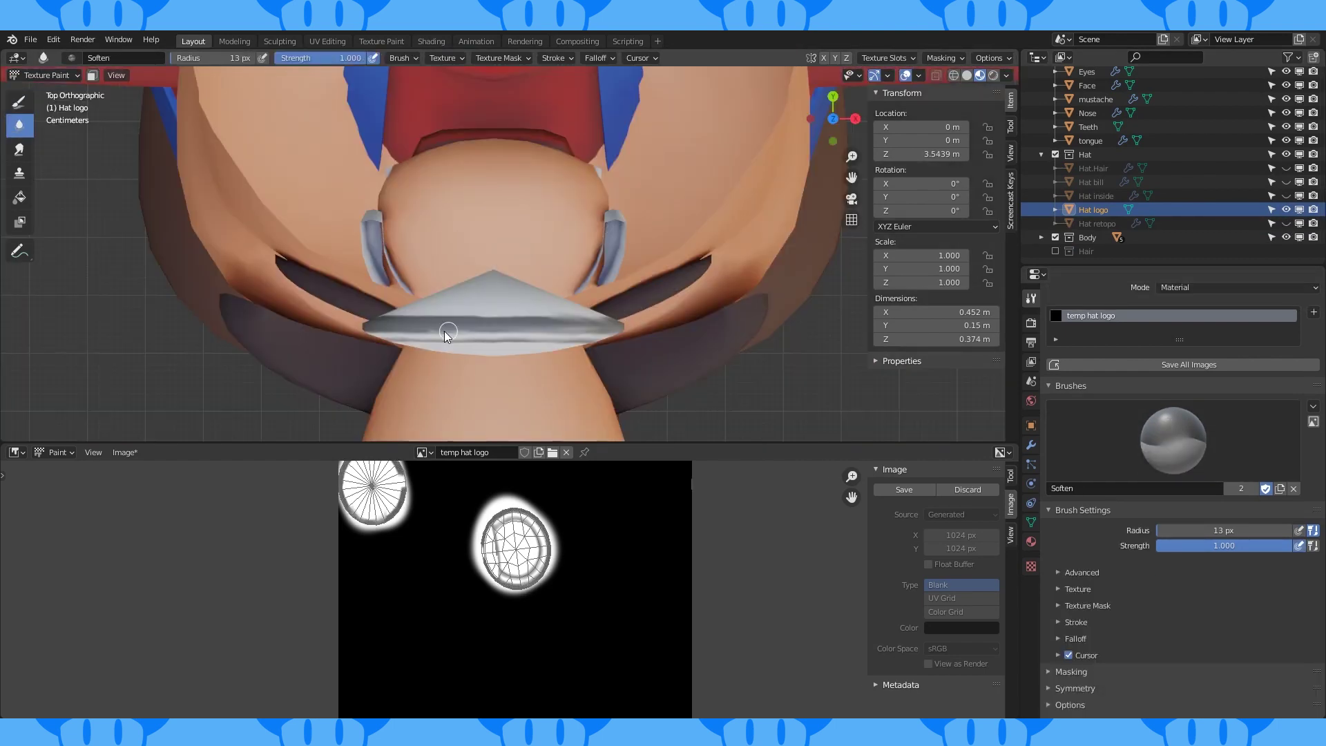
mouse_move(608, 337)
middle_down()
mouse_move(512, 228)
mouse_move(506, 178)
mouse_move(509, 257)
mouse_move(595, 347)
middle_up()
key(KP_1)
click(1031, 541)
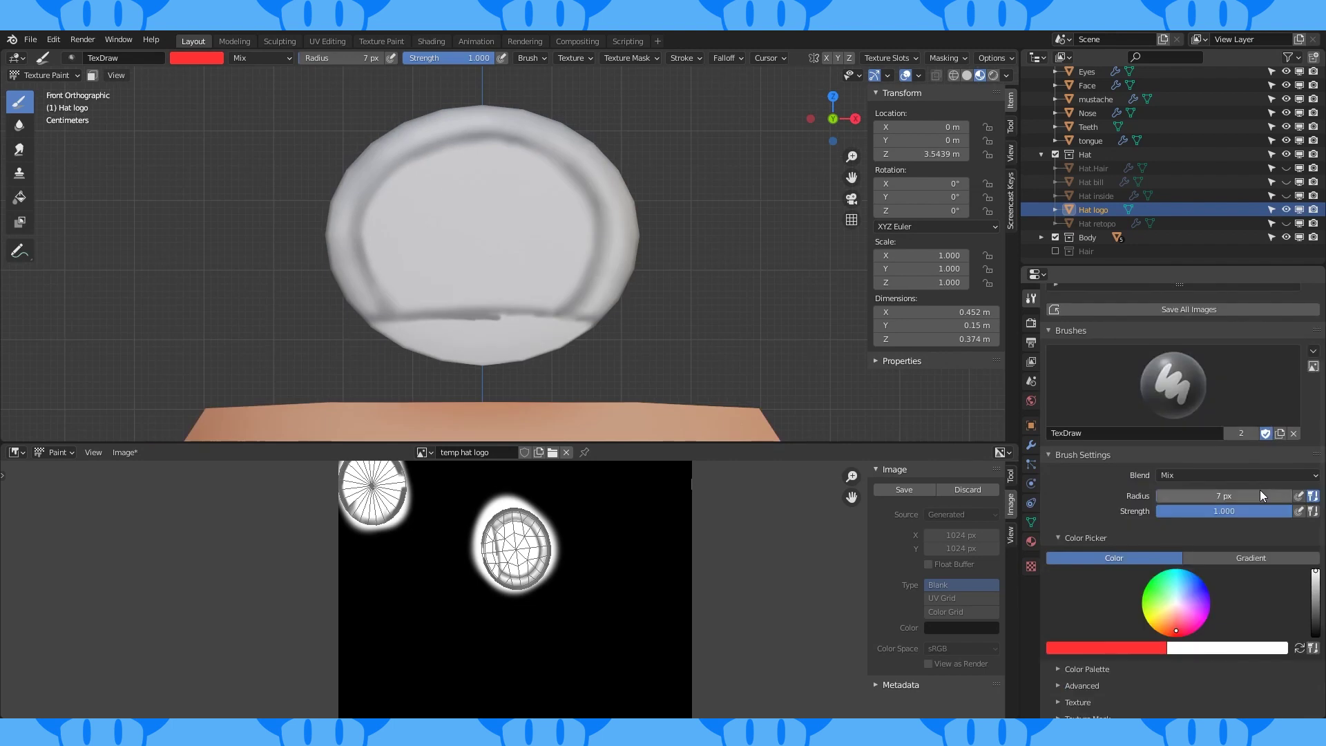
scroll(1259, 491, down, 3)
Set the paint colour to red and refine the M strokes, undoing and redoing as needed
click(1065, 587)
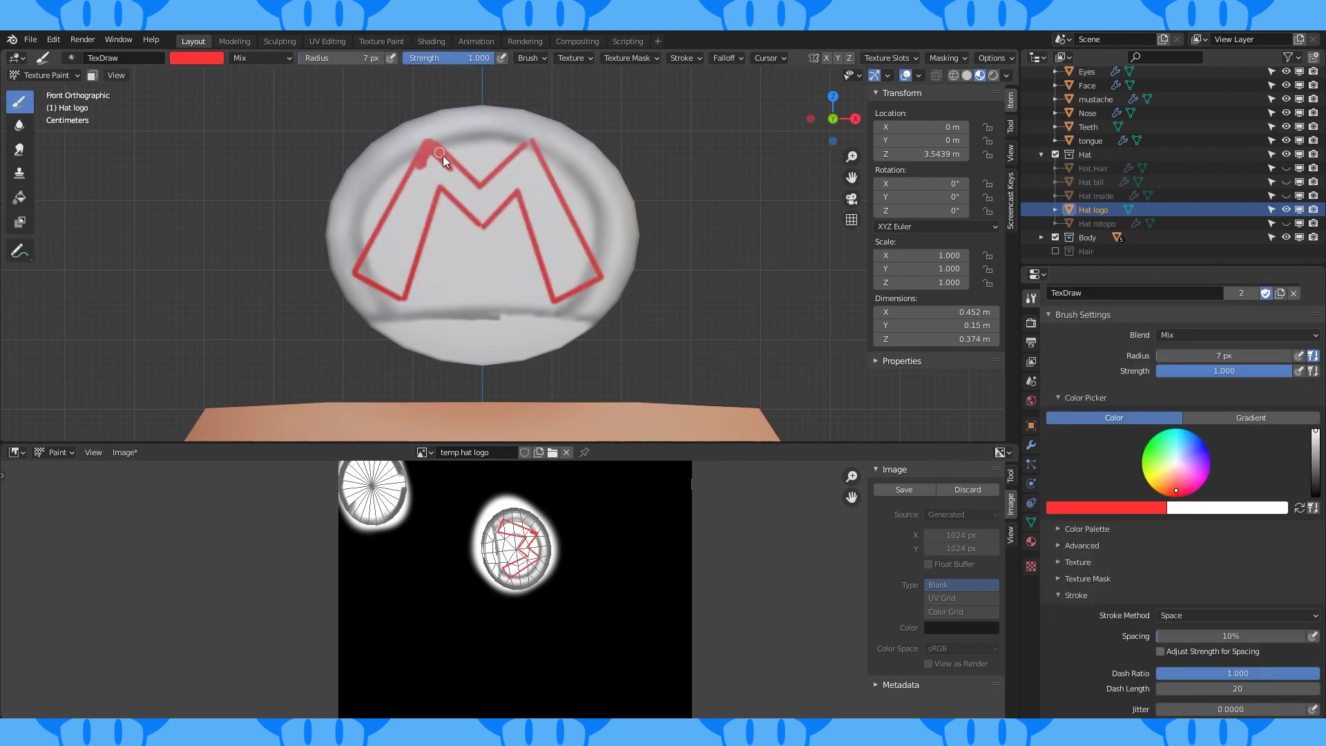
scroll(1178, 482, down, 3)
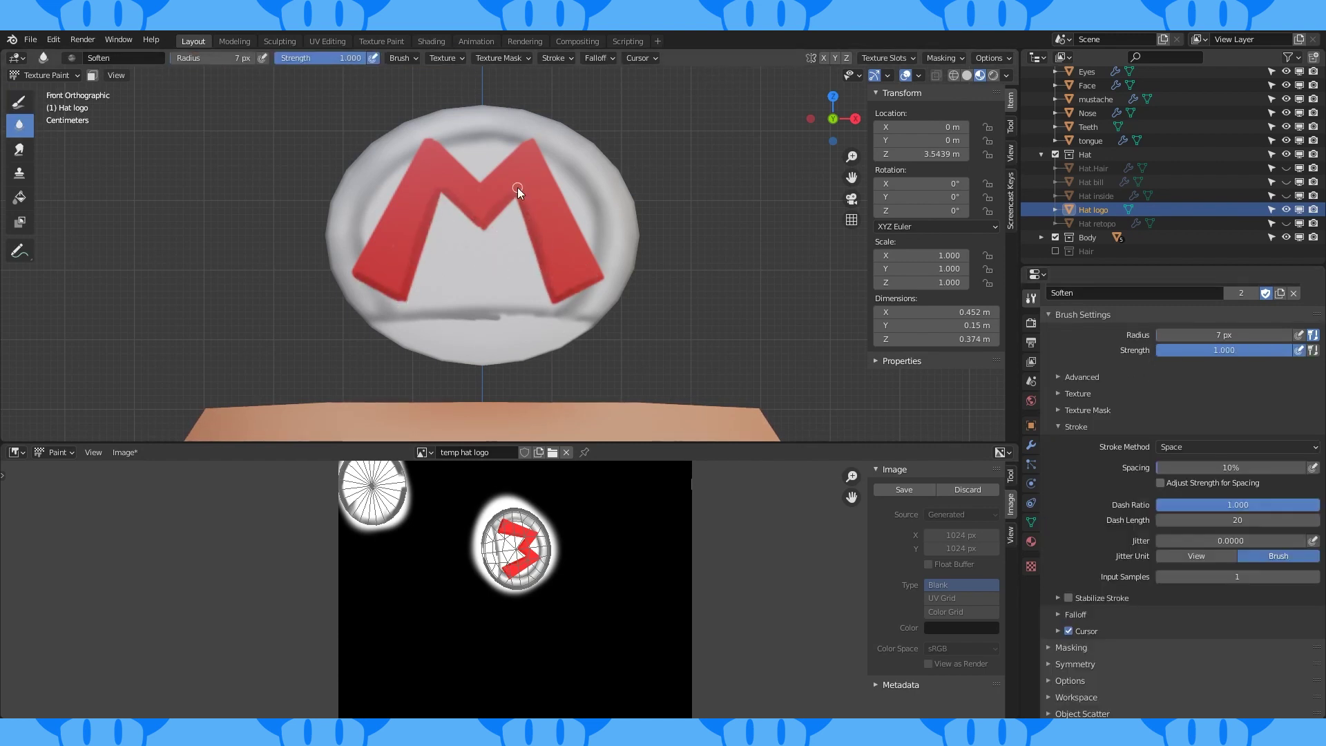
key(ctrl+z)
key(ctrl+z)
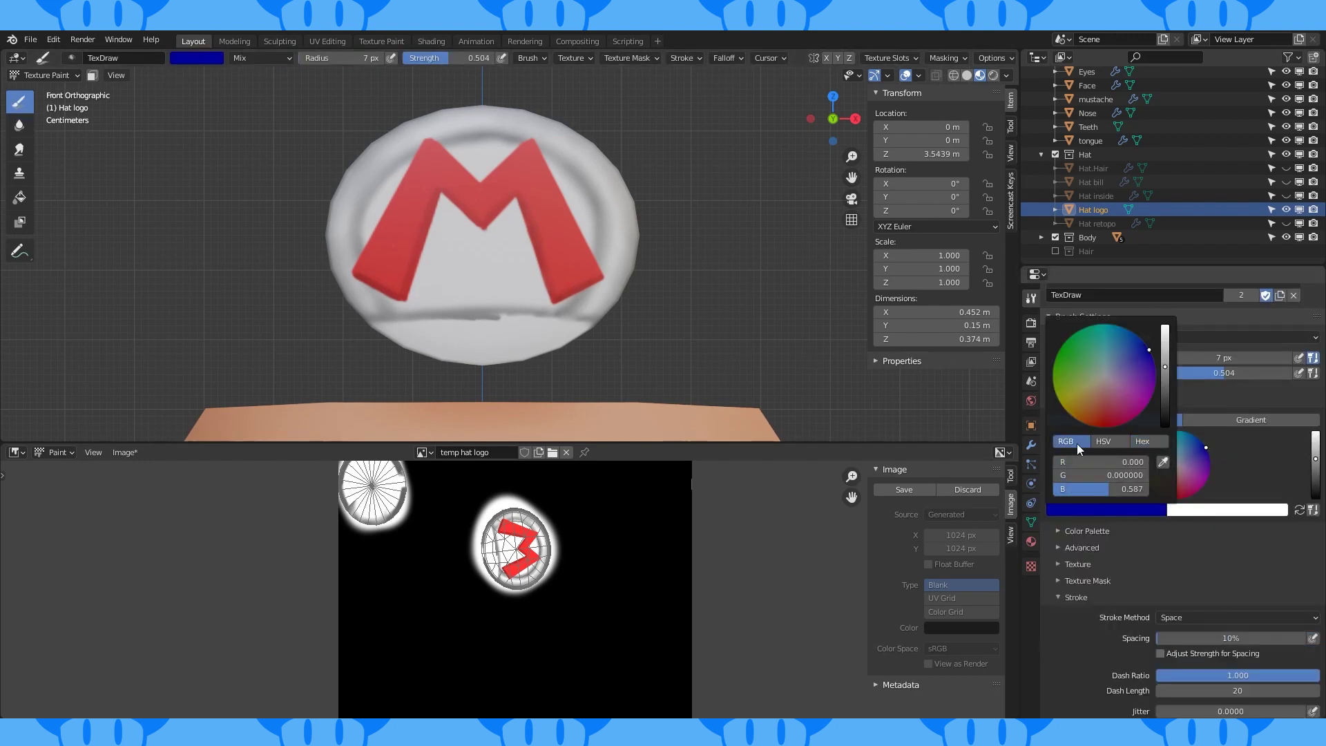
key(ctrl+shift+z)
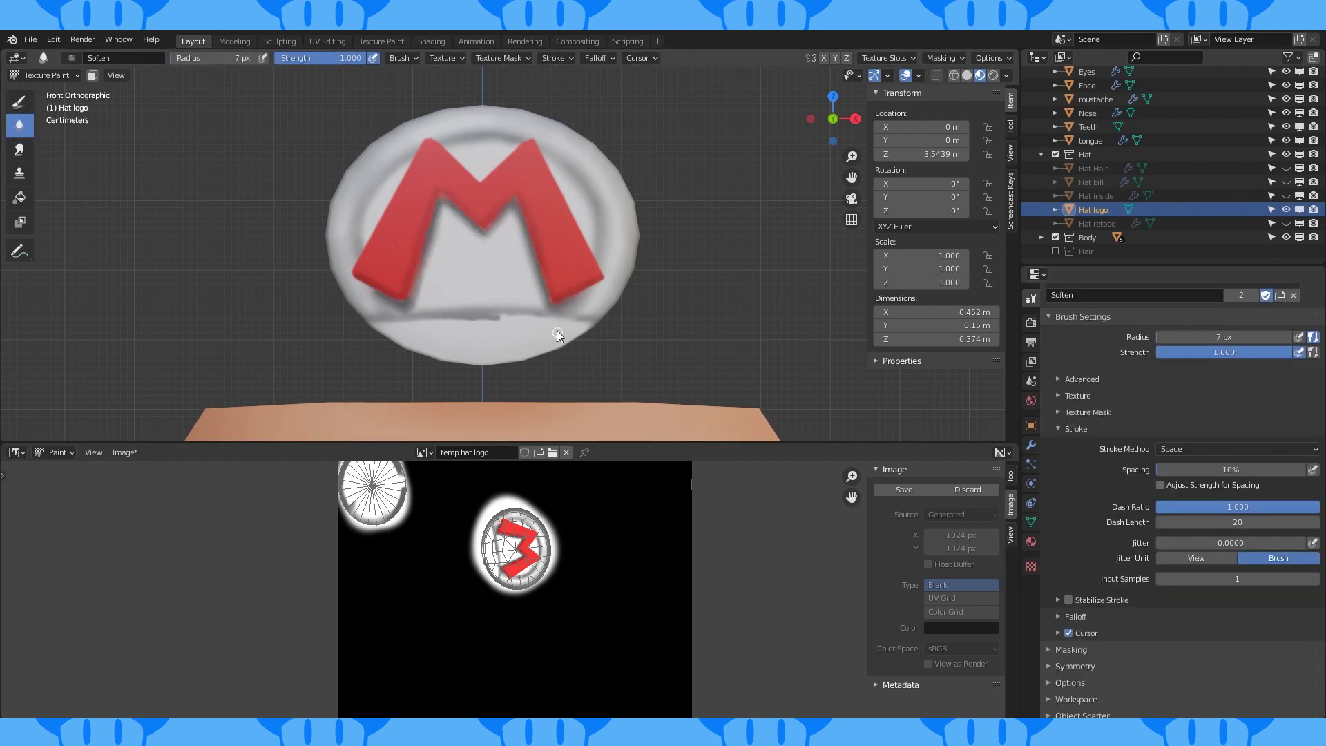
key(ctrl+shift+z)
key(ctrl+shift+z)
key(ctrl+shift+z)
key(ctrl+shift+z)
key(ctrl+shift+z)
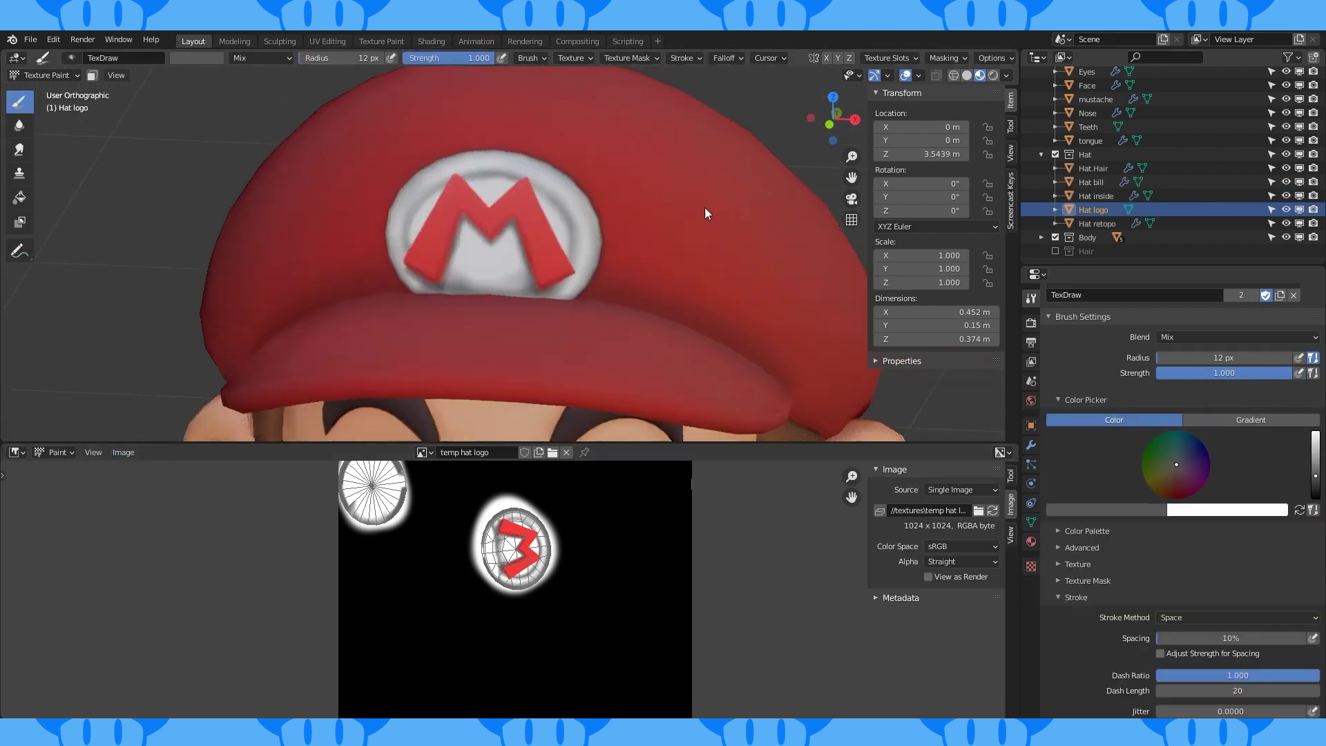
scroll(552, 275, up, 4)
key(ctrl+z)
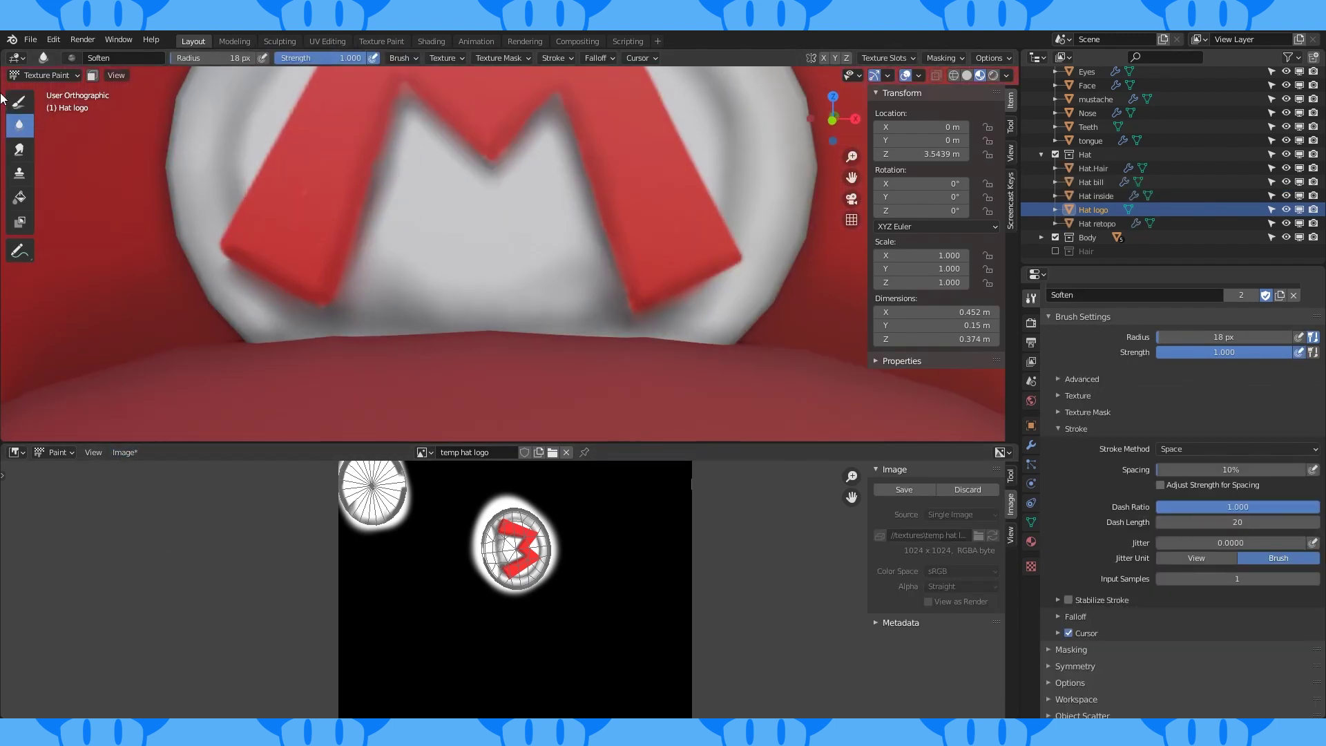
key(ctrl+shift+z)
key(ctrl+z)
scroll(555, 326, down, 10)
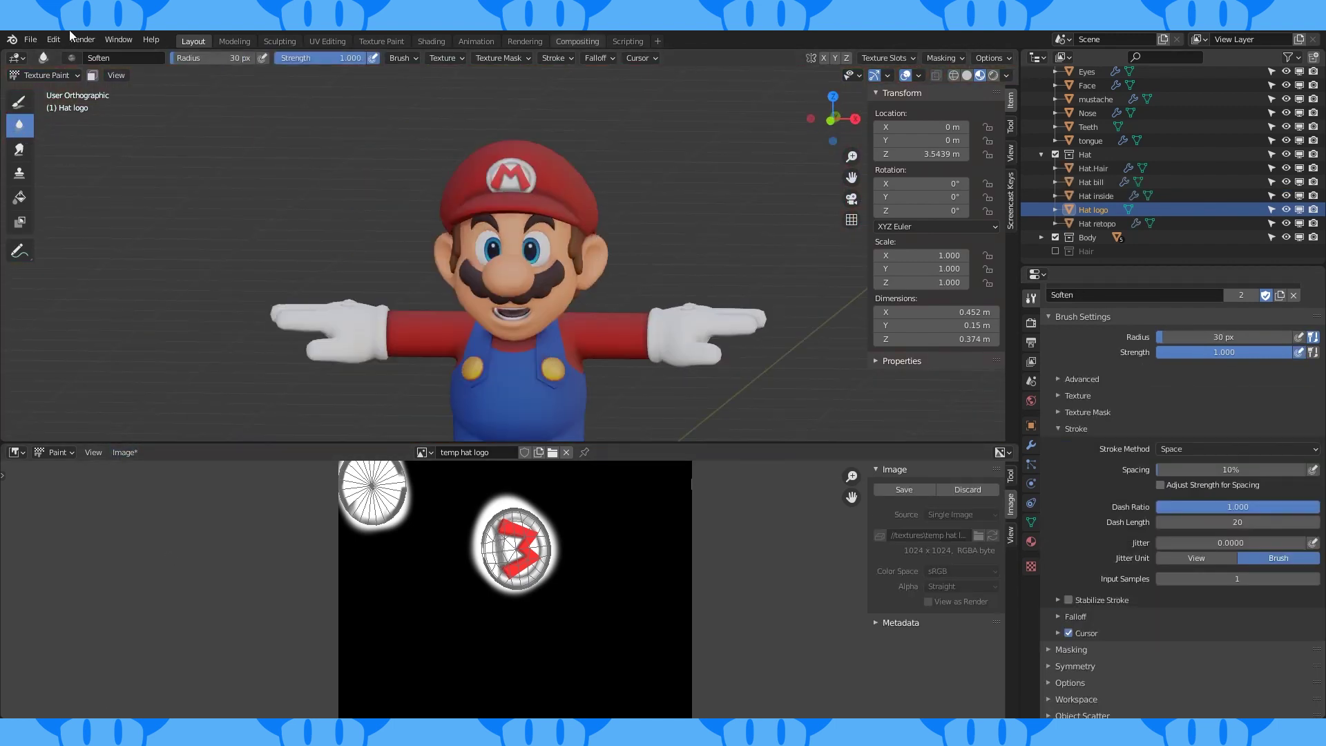
click(47, 75)
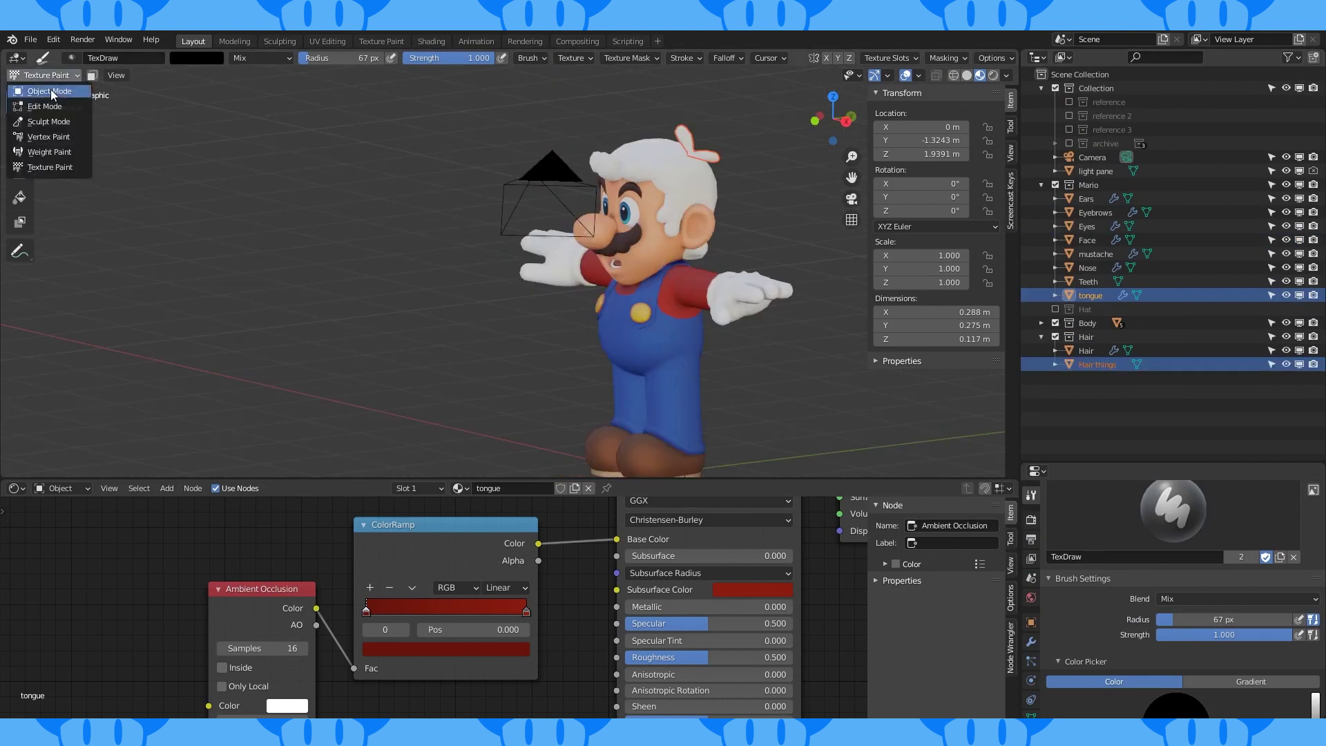
Return to Object Mode and create a new image named 'Mario body' in the Image Editor
click(52, 93)
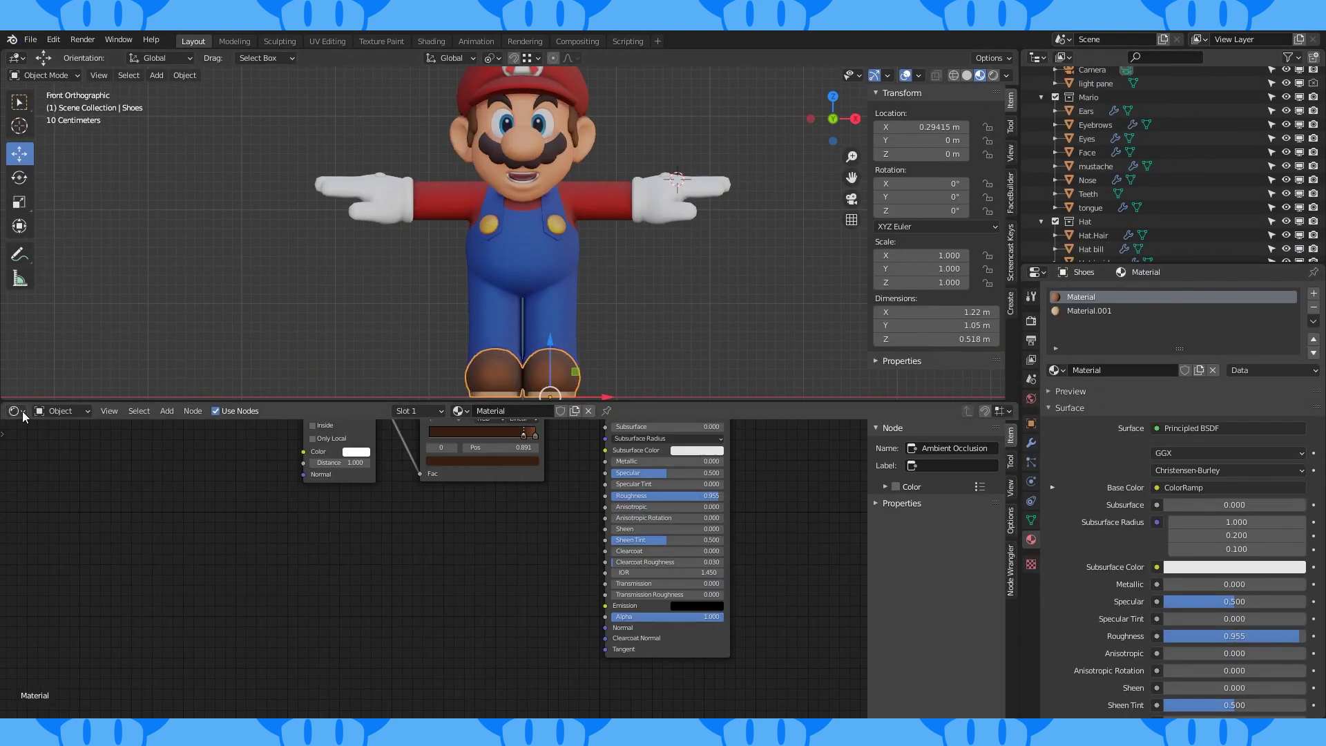
click(15, 411)
click(48, 475)
click(123, 411)
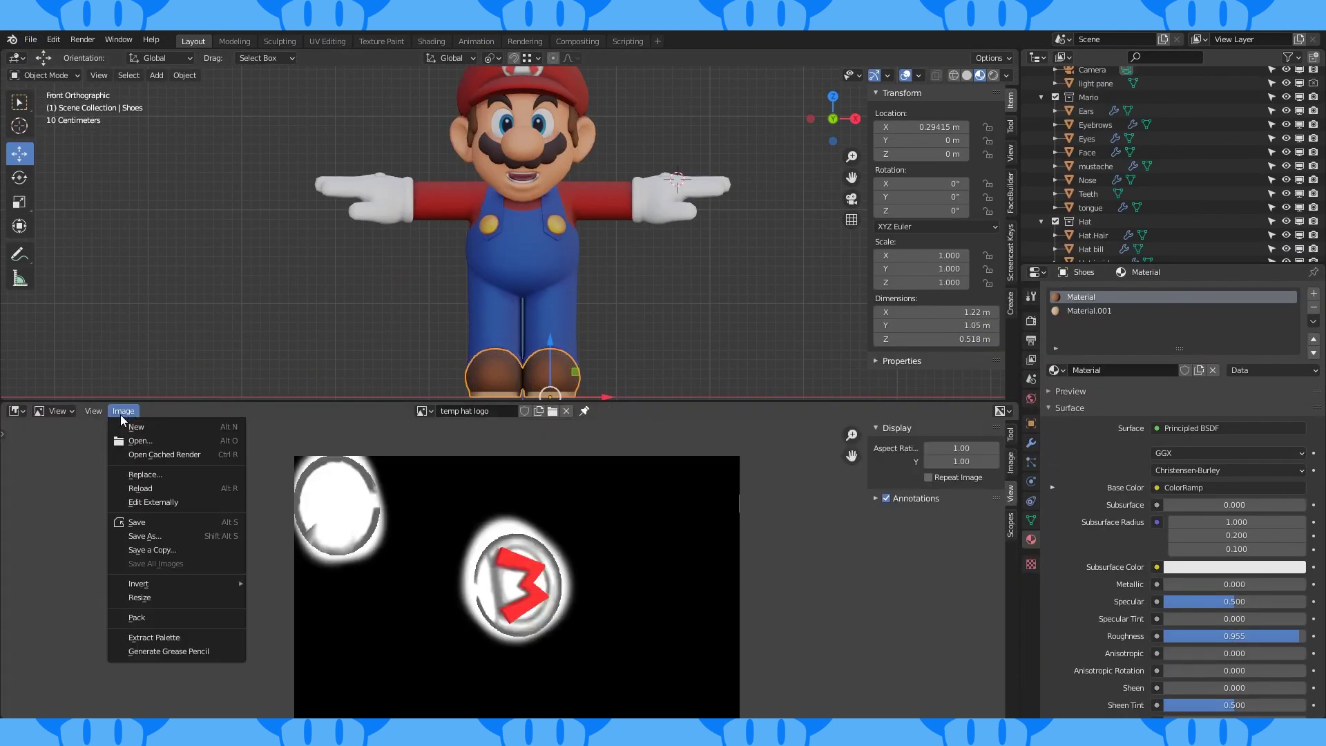
click(133, 428)
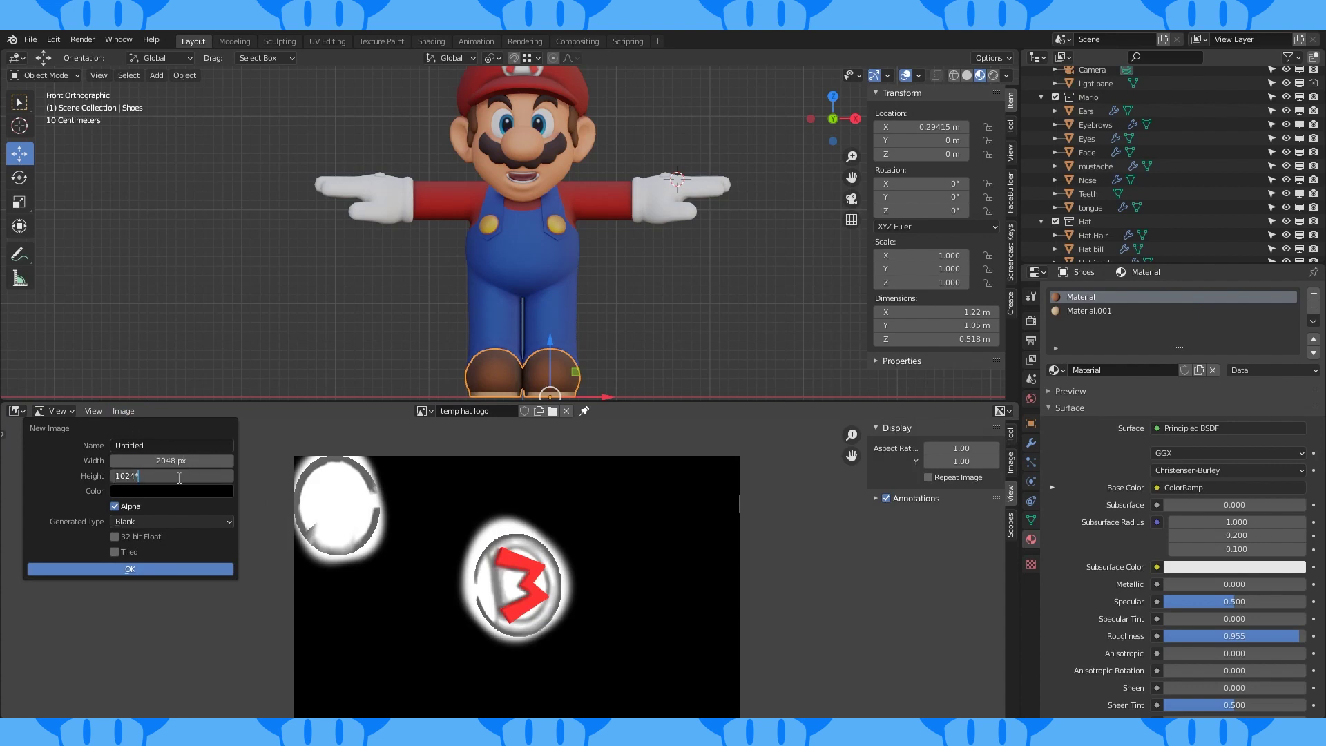
text(Ma)
click(156, 568)
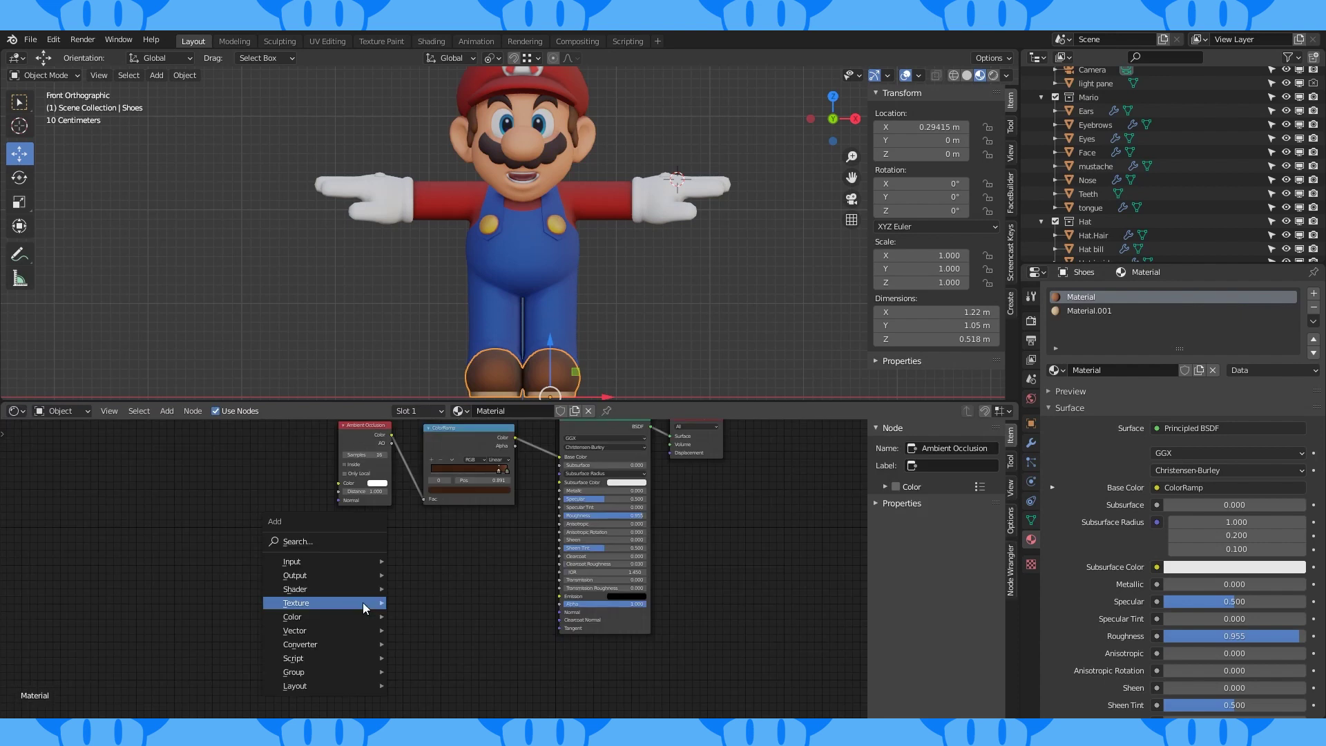
mouse_move(207, 564)
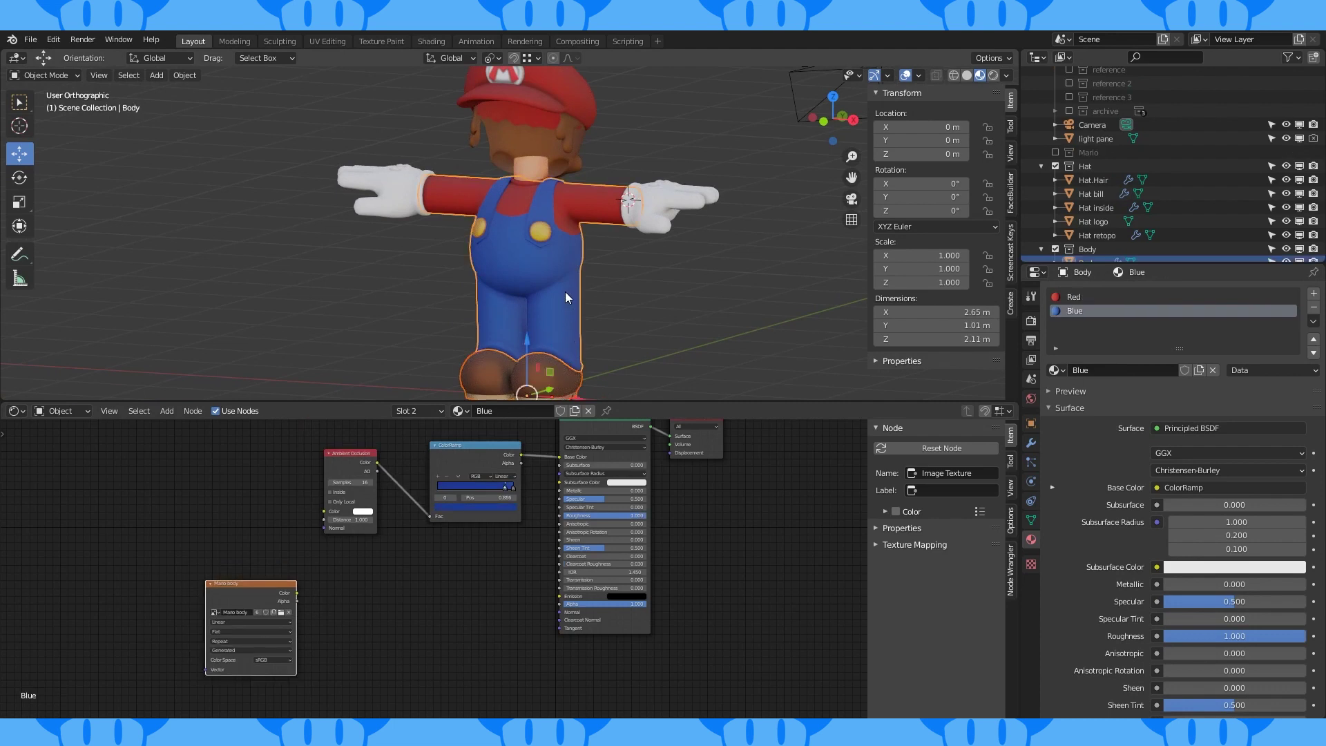
Select all of the neck's faces in Edit Mode and show the body UVs in the lower area
click(540, 230)
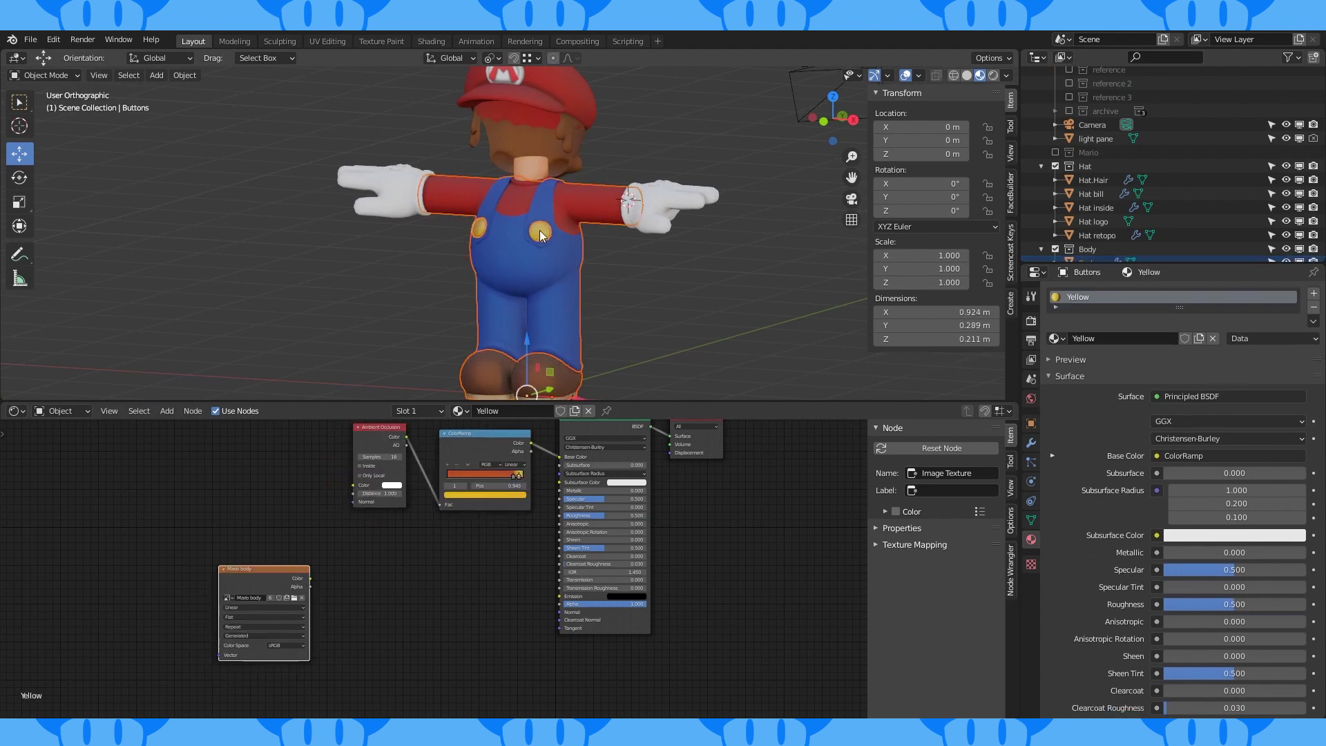
key(Tab)
key(a)
key(KP_1)
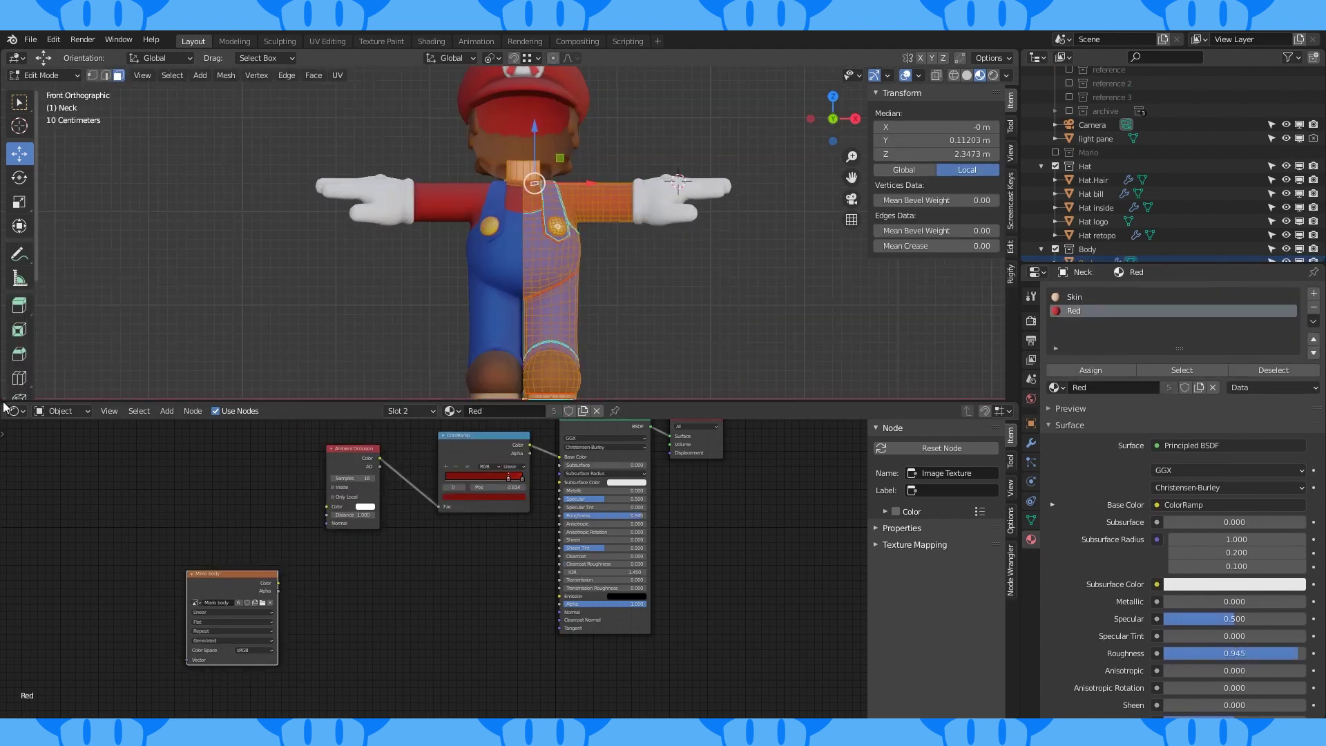
key(shift+F10)
In Render Properties, expand the Bake panel and set the bake type to Diffuse
click(1031, 320)
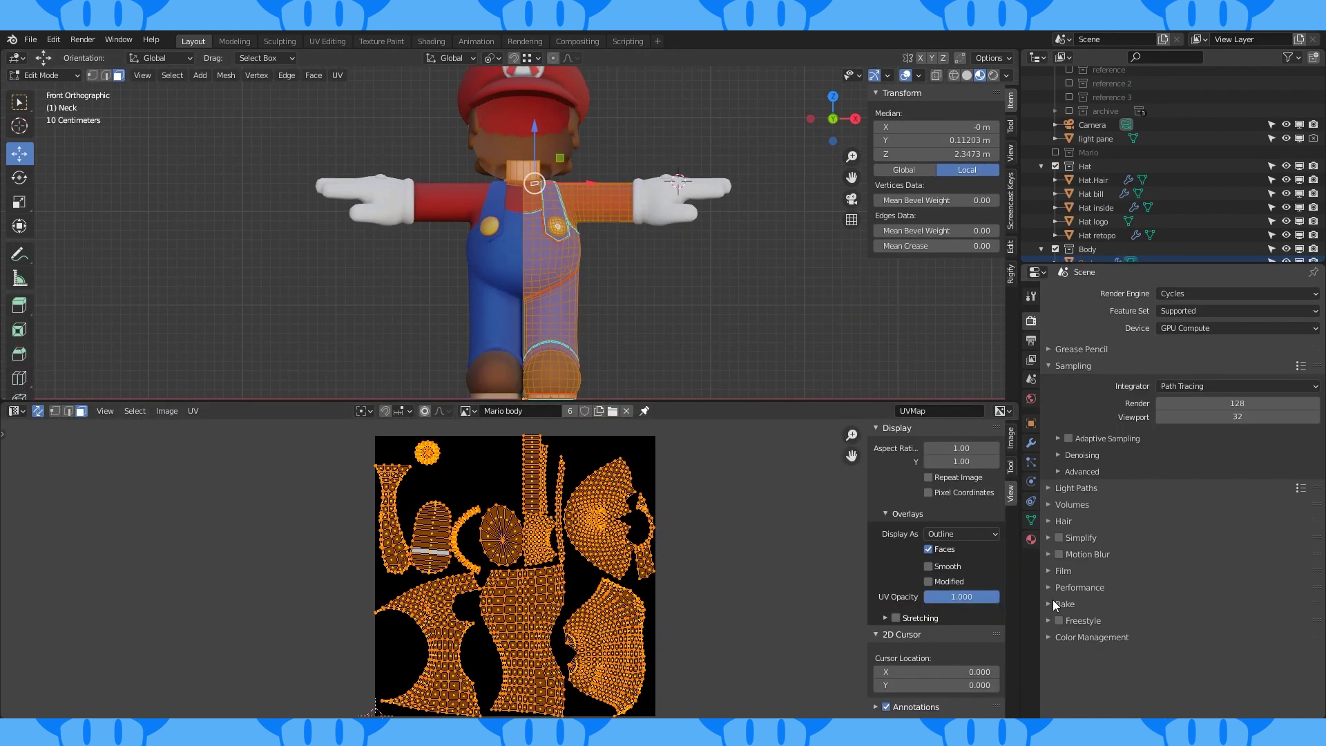
click(1049, 602)
scroll(1177, 473, down, 5)
click(1269, 463)
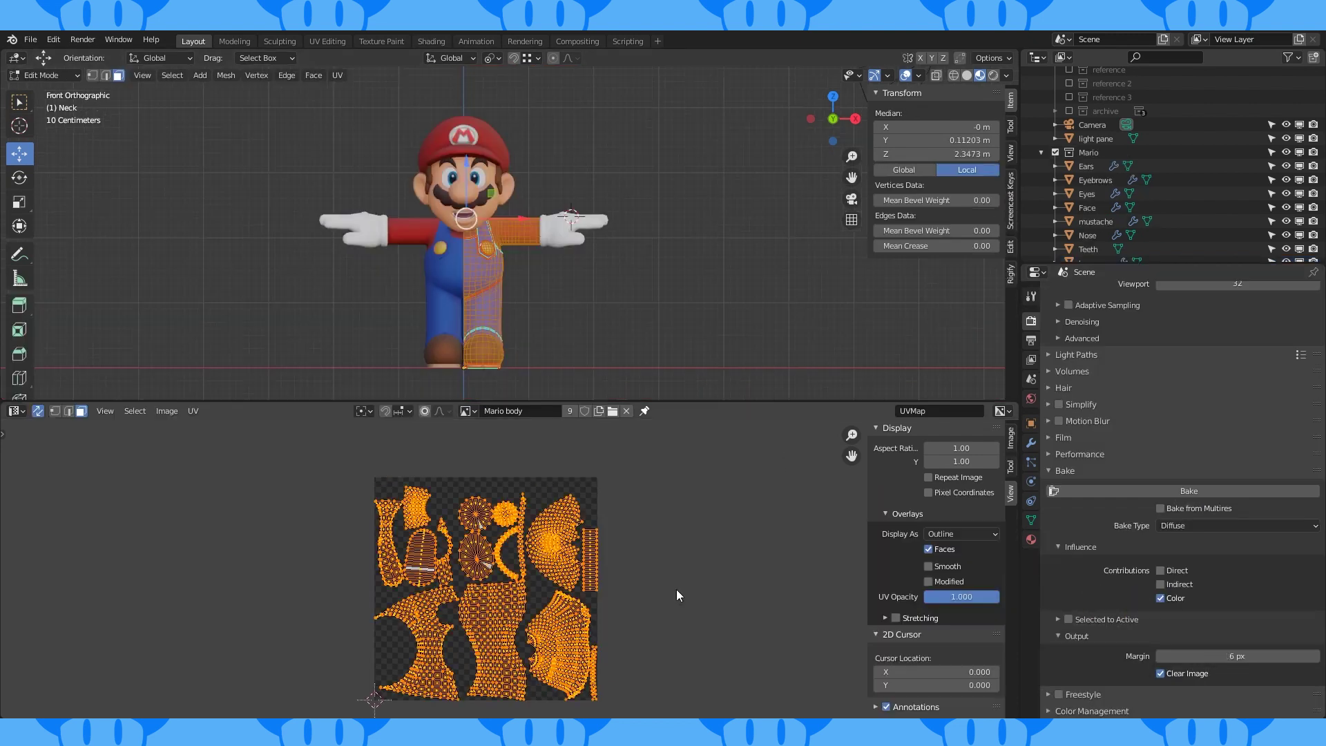
key(Tab)
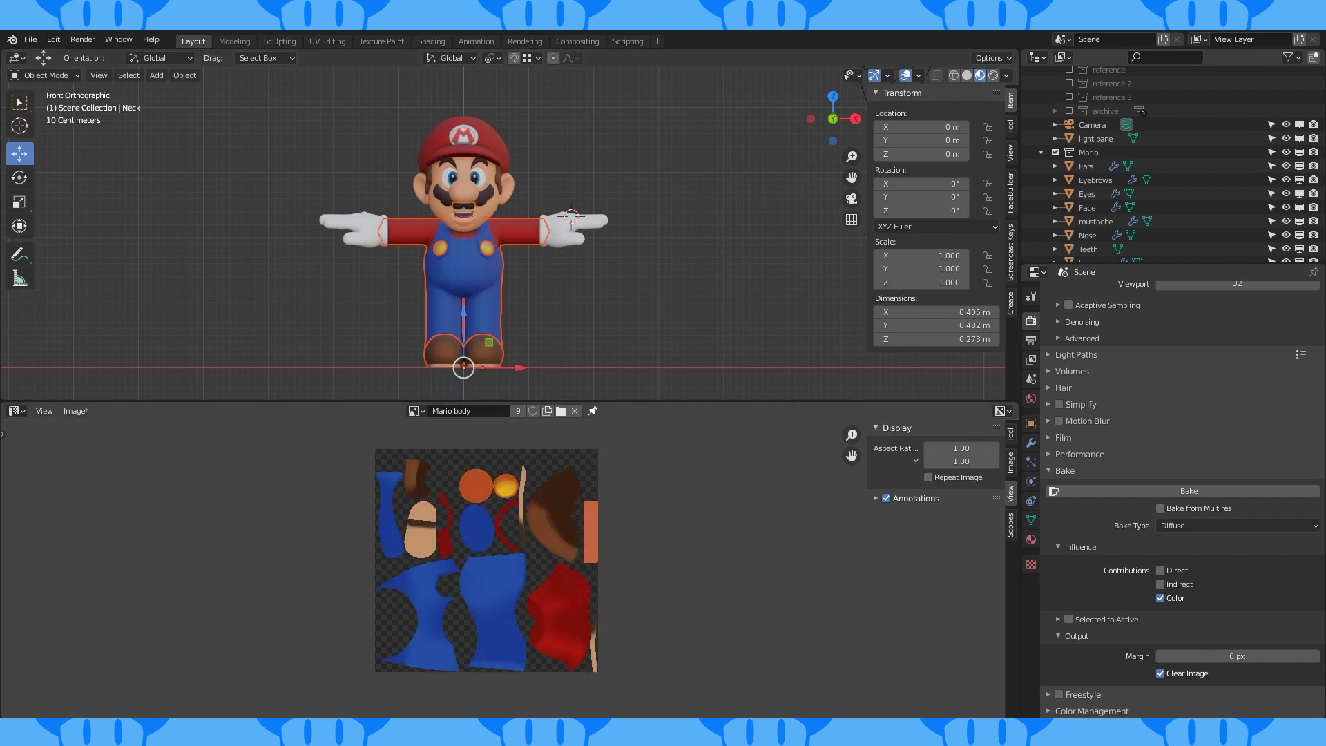
click(74, 411)
Save the baked Mario body image, then return to the Shader Editor with the neck selected
click(97, 521)
click(17, 411)
click(54, 539)
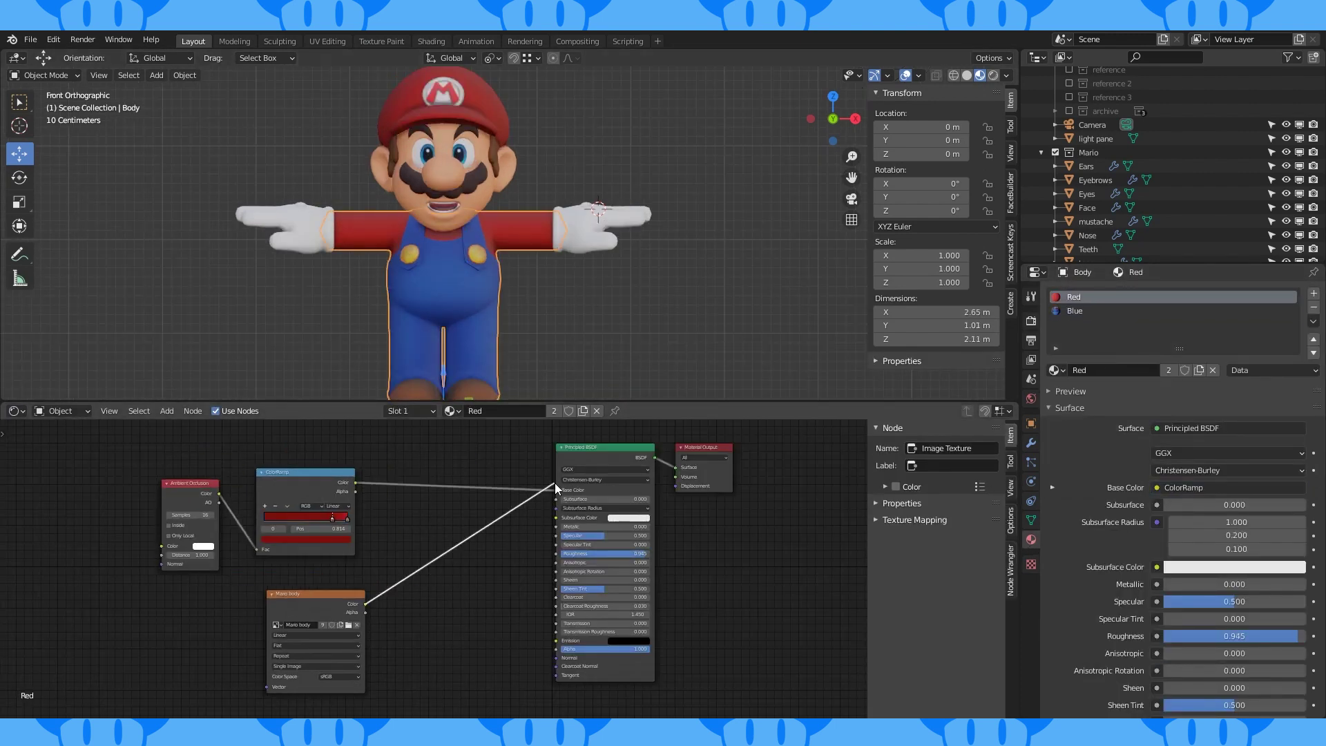
click(1055, 152)
click(1055, 152)
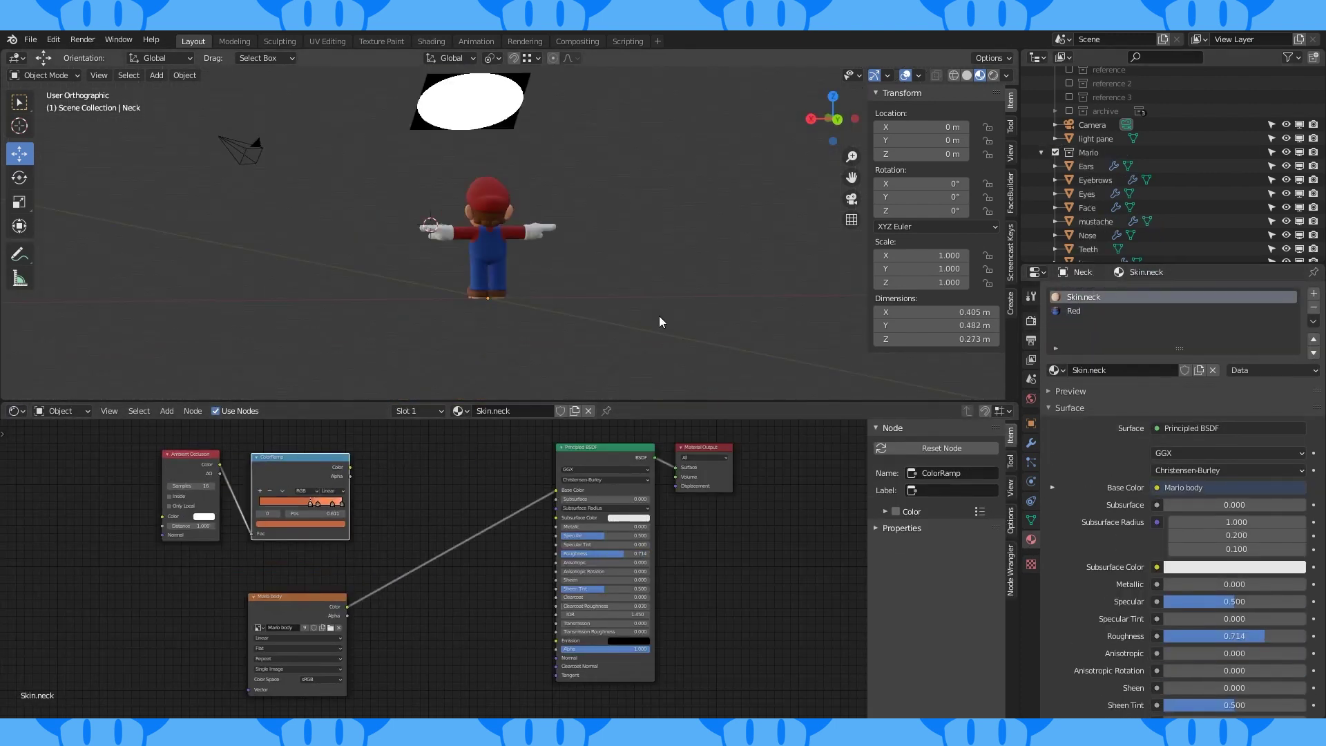
Check Mario in Rendered shading, then return to Material Preview shading
key(z)
click(661, 298)
scroll(660, 299, up, 5)
mouse_move(661, 298)
middle_down()
mouse_move(534, 305)
mouse_move(589, 346)
mouse_move(624, 340)
mouse_move(513, 268)
mouse_move(652, 325)
middle_up()
key(z)
click(620, 317)
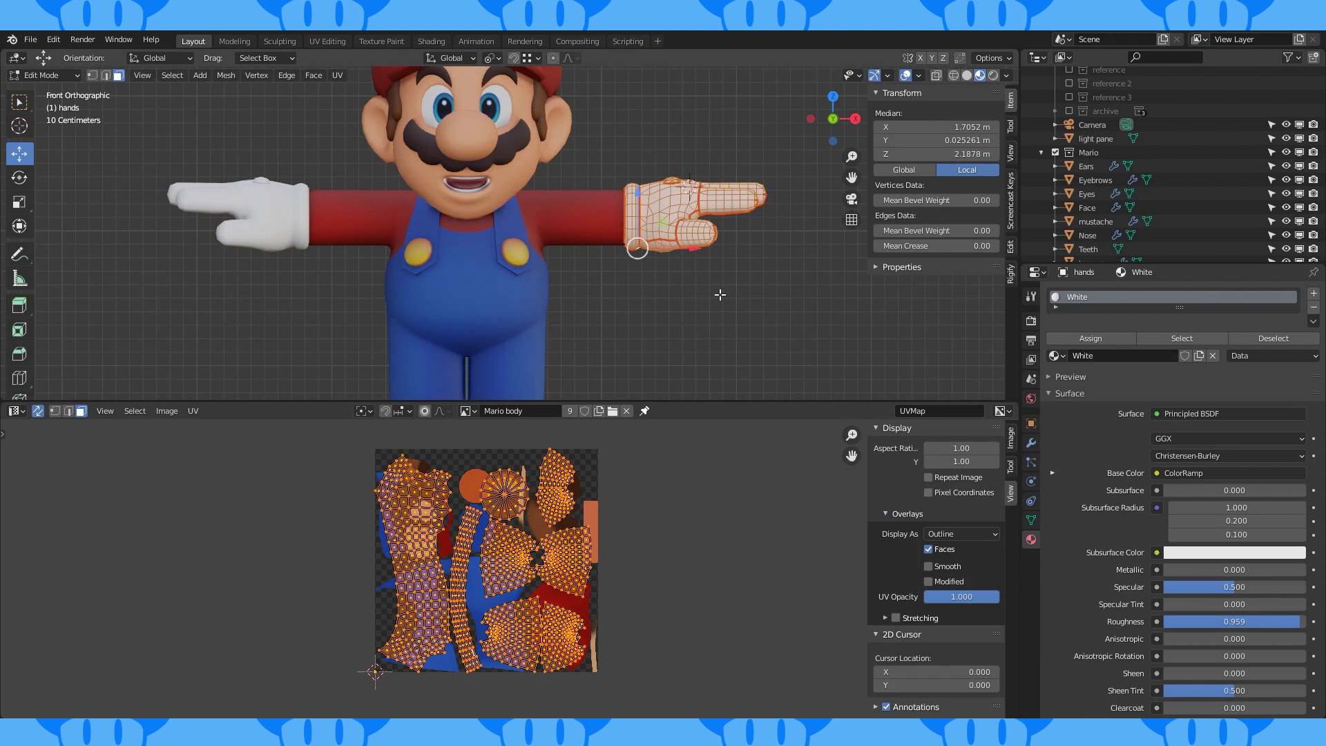
Unwrap the hand UVs and create a new 1024×1024 'gloves' image
key(u)
middle_drag(684, 262, 732, 311)
scroll(788, 421, up, 2)
click(15, 410)
click(42, 457)
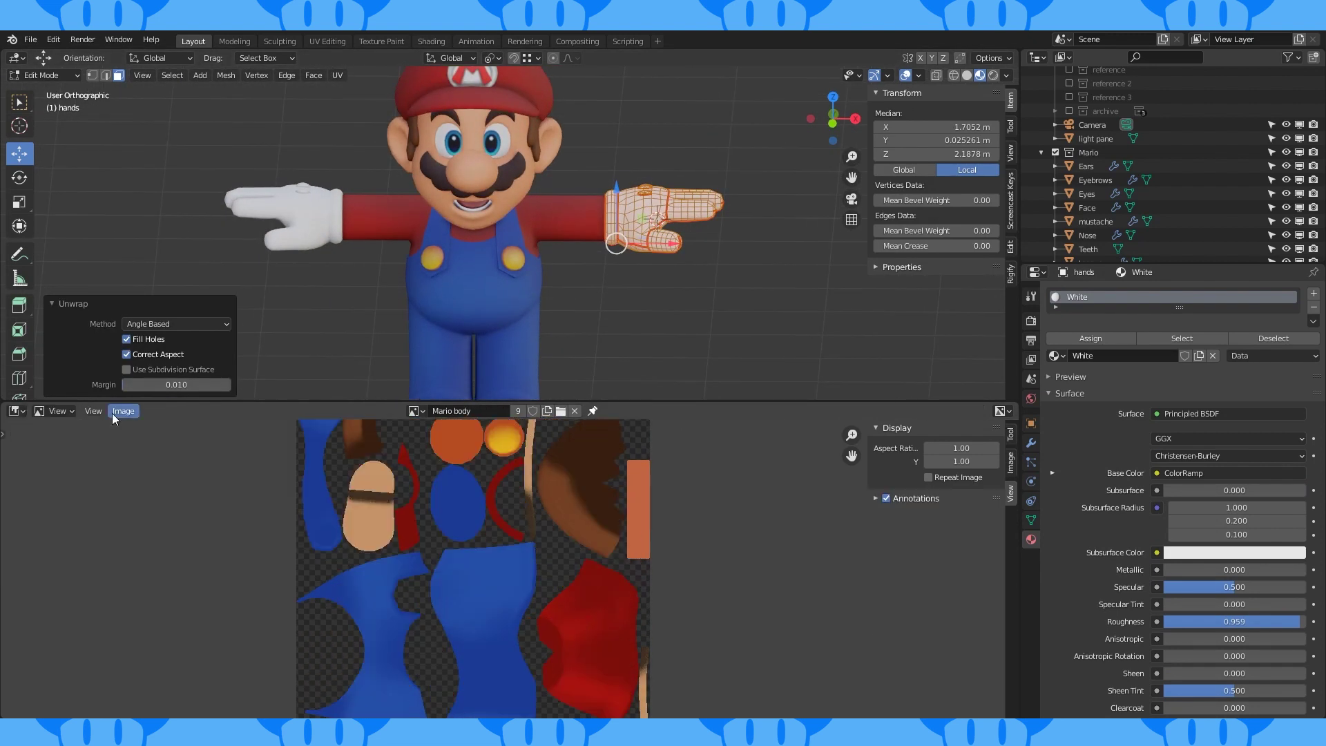
click(123, 410)
click(131, 427)
click(226, 463)
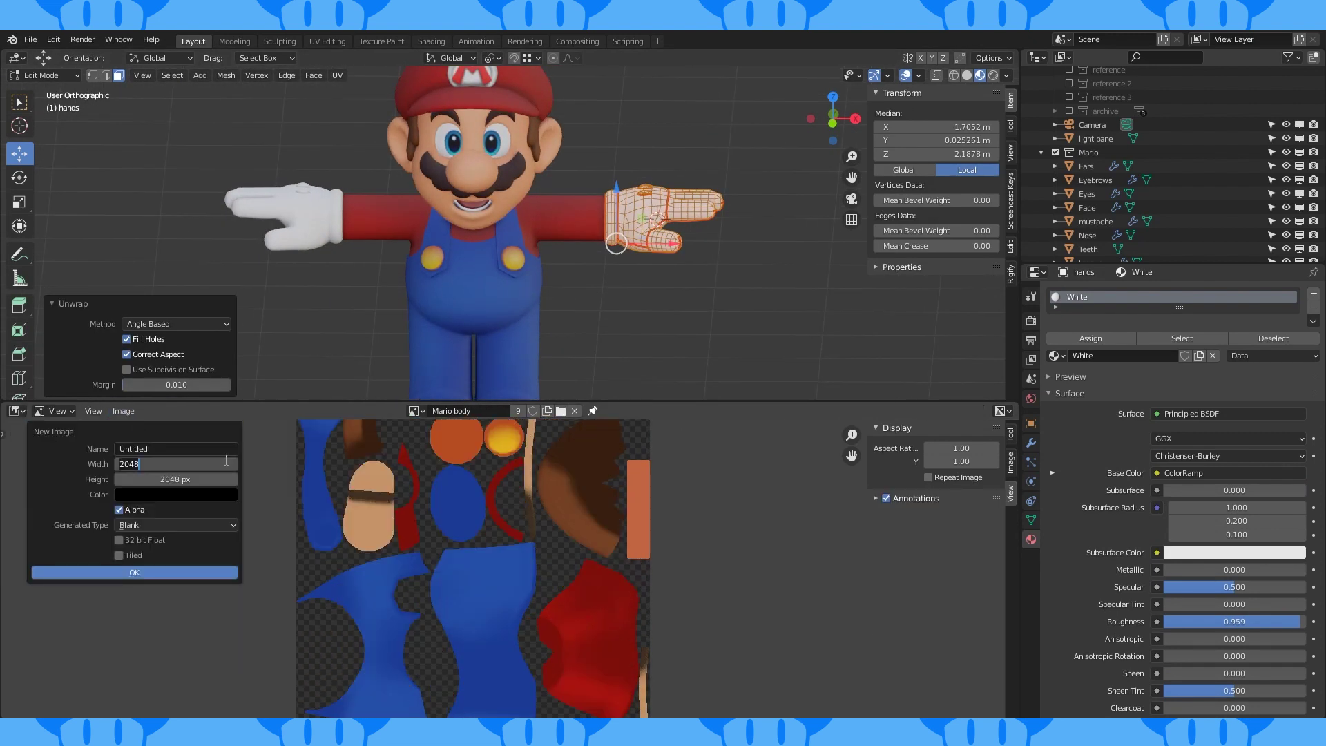
click(134, 573)
Bake the glove colours, add an Image Texture node, and switch to the UV Editor
click(15, 410)
click(41, 488)
key(shift+a)
click(414, 646)
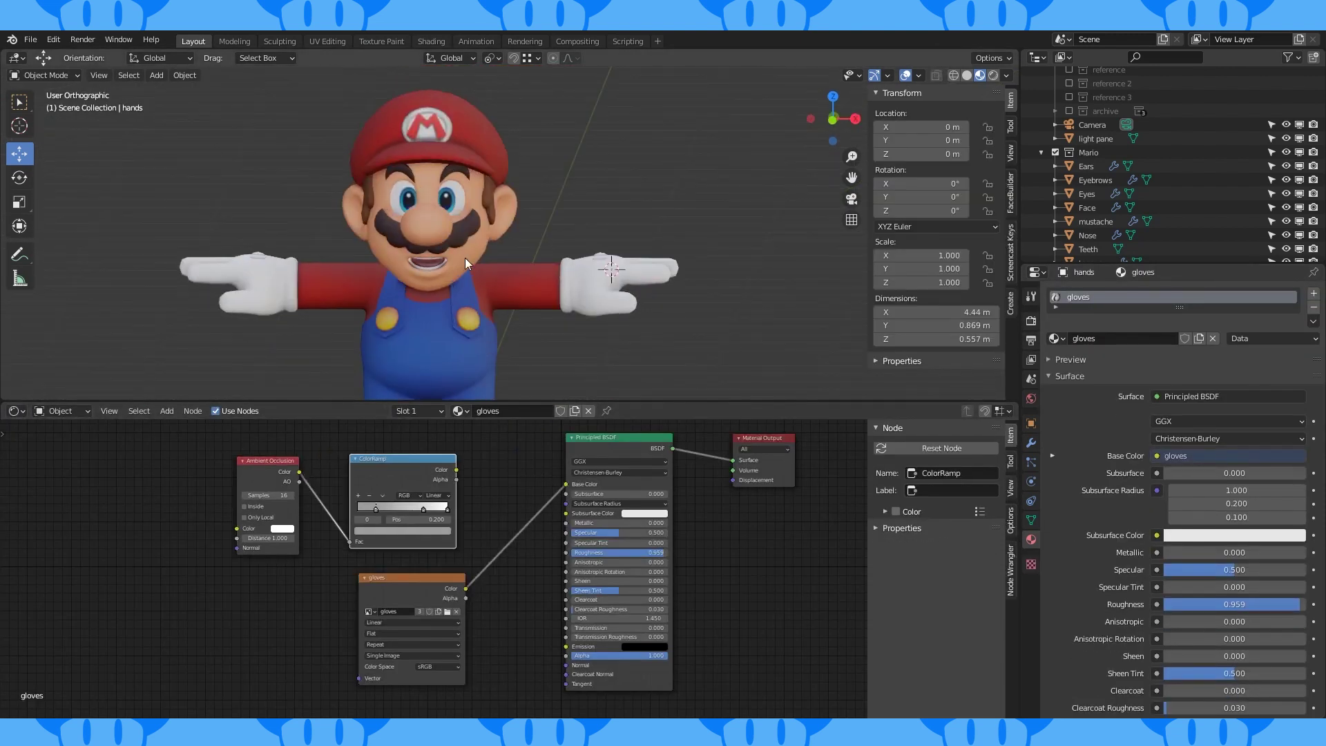
click(15, 410)
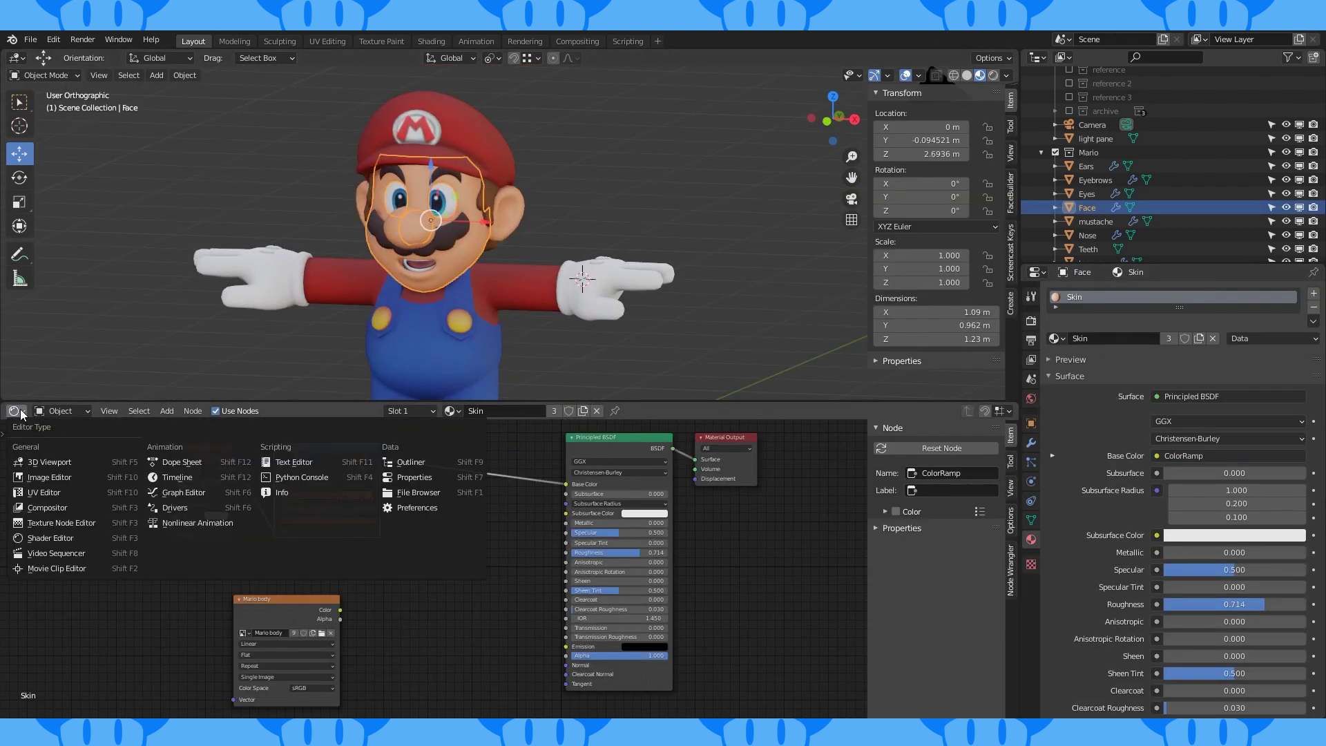
click(43, 491)
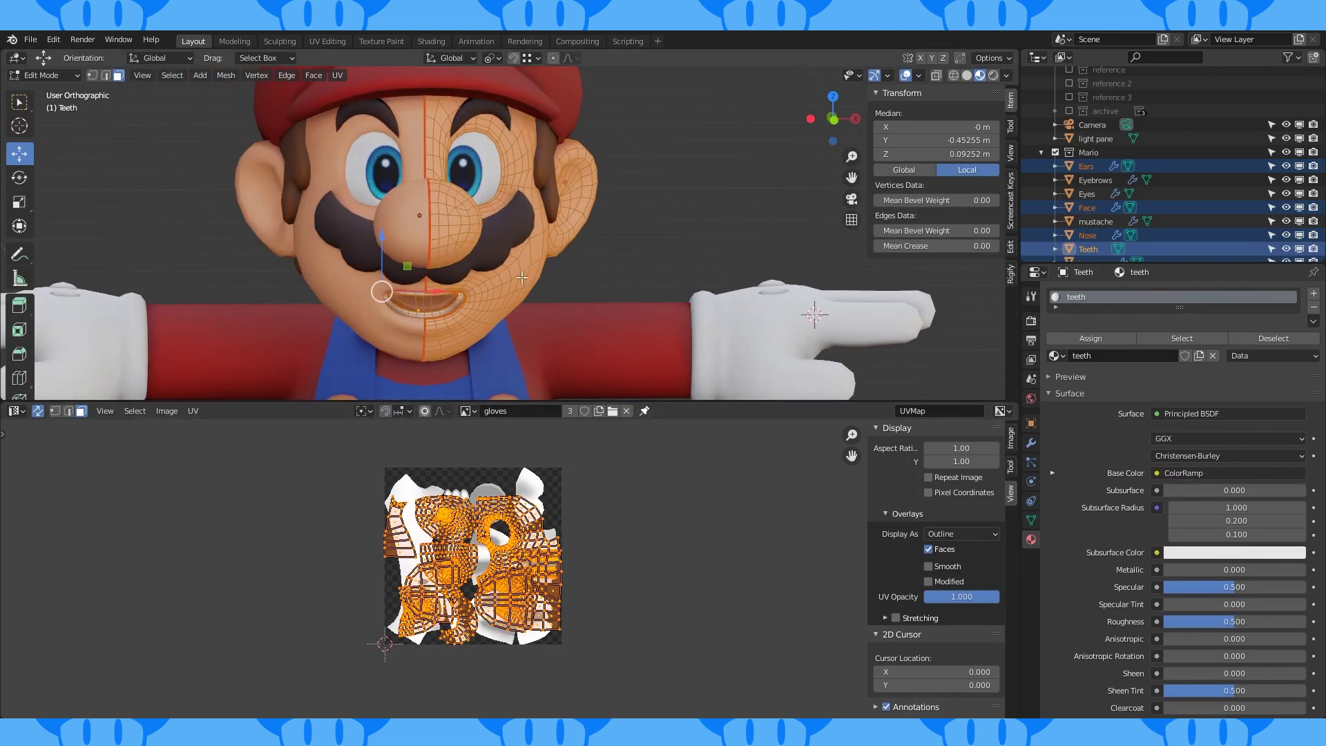
Unwrap the teeth UVs and rotate the UV islands
key(u)
click(505, 279)
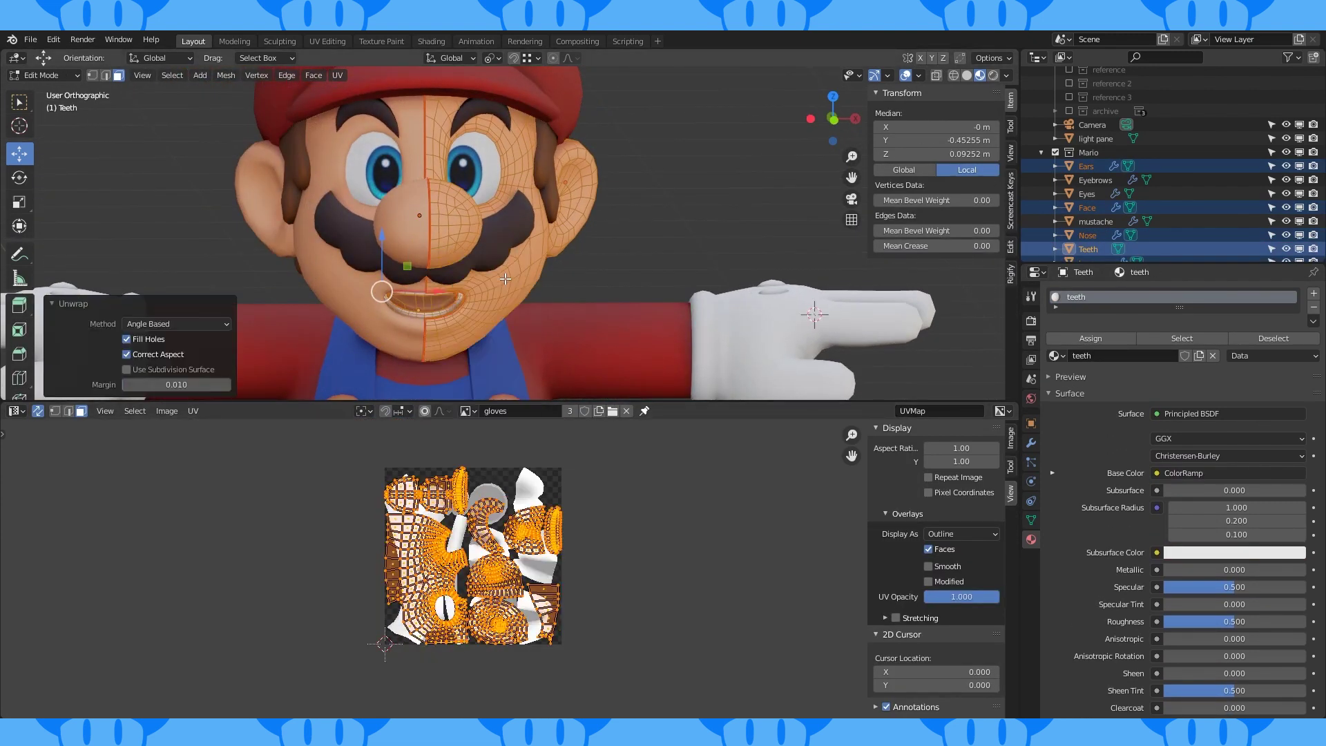
scroll(510, 561, up, 2)
key(r)
key(Return)
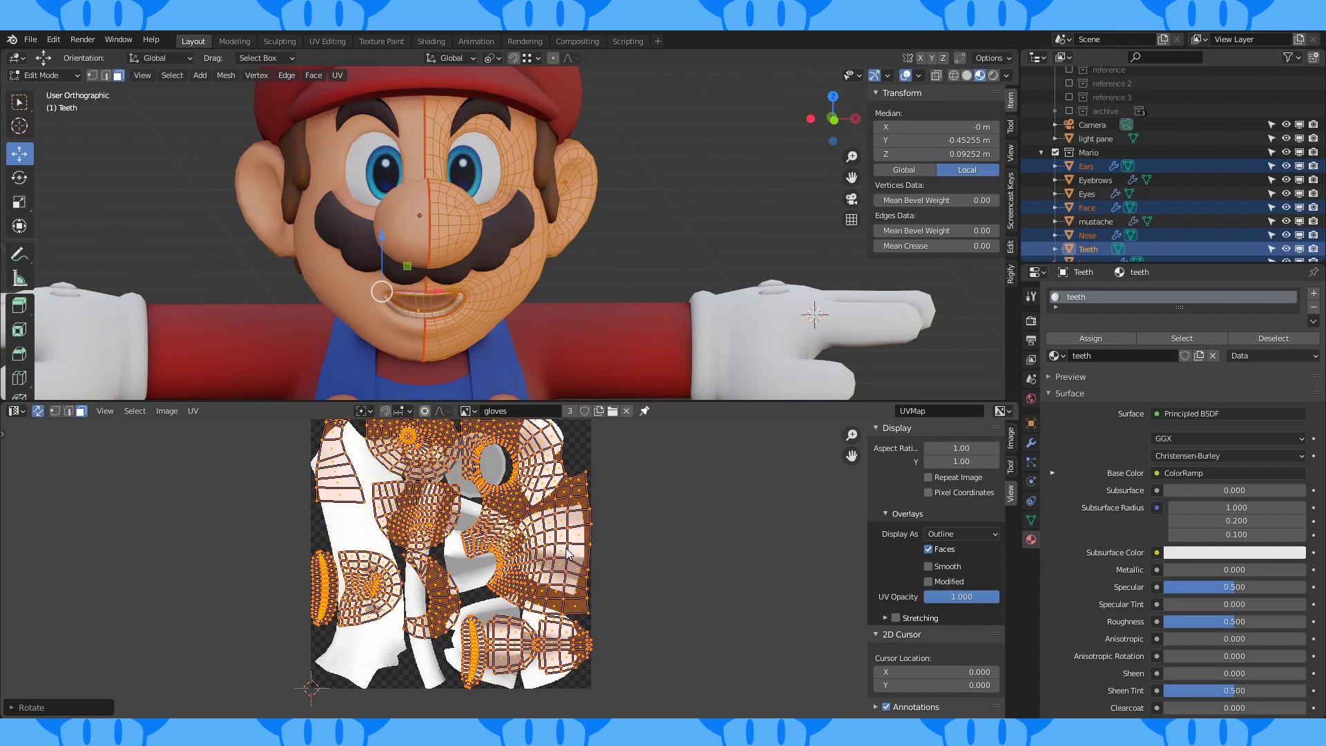
scroll(594, 548, up, 2)
Re-unwrap with a 0.05 margin and load 'mario face' into the teeth Image Texture node
key(u)
click(432, 269)
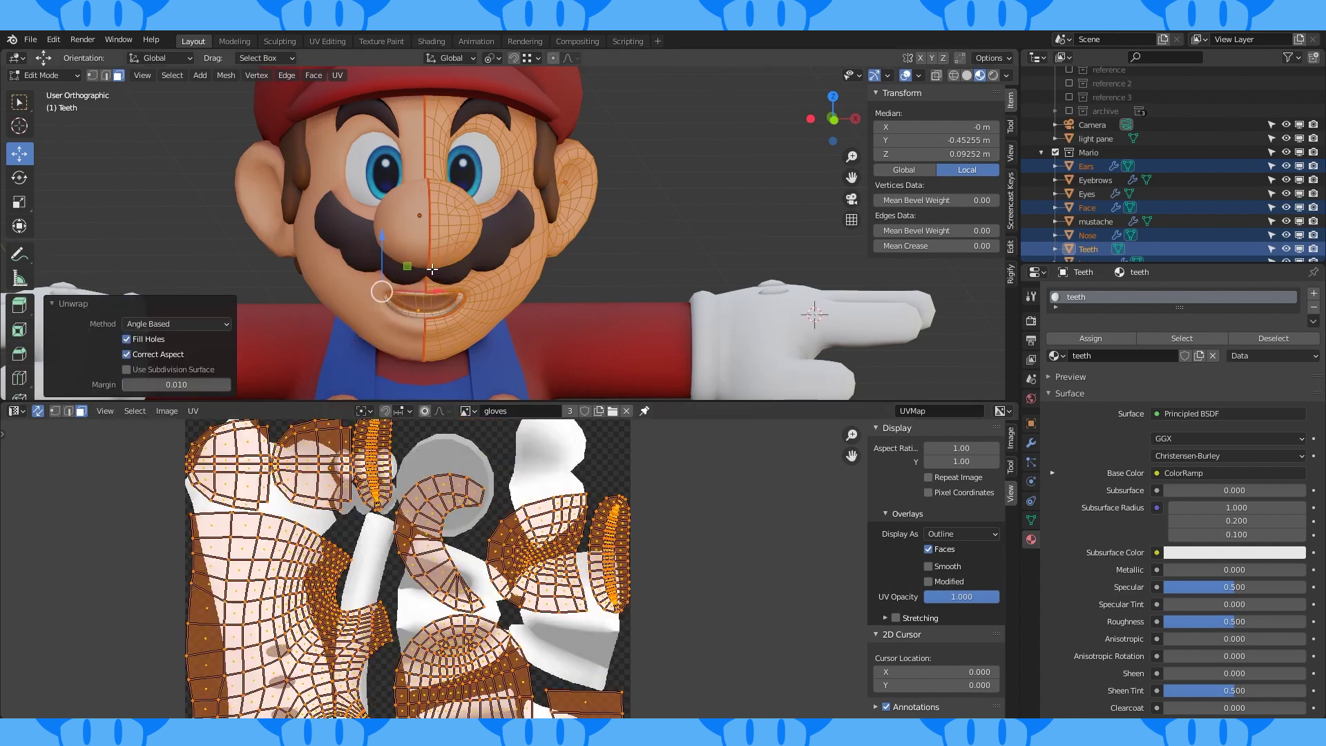
click(157, 384)
text(0.05)
key(Return)
scroll(666, 541, down, 2)
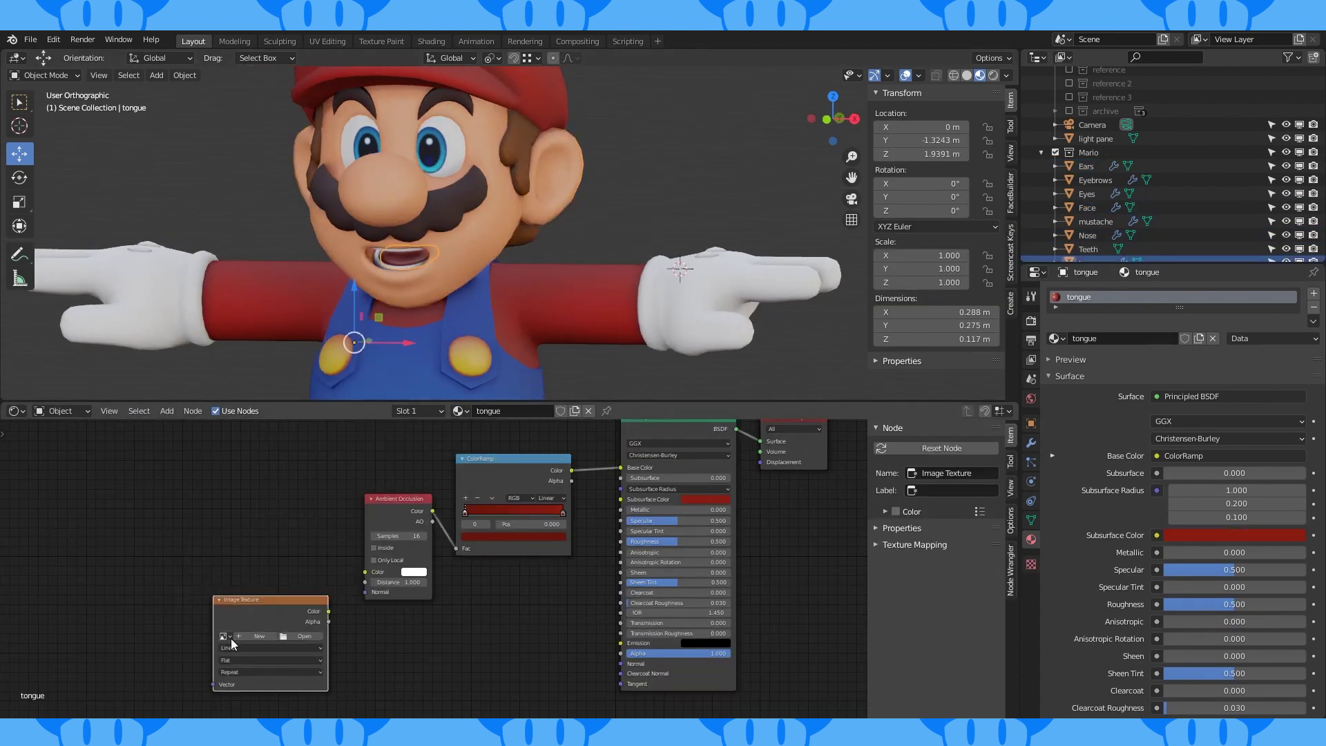
click(229, 637)
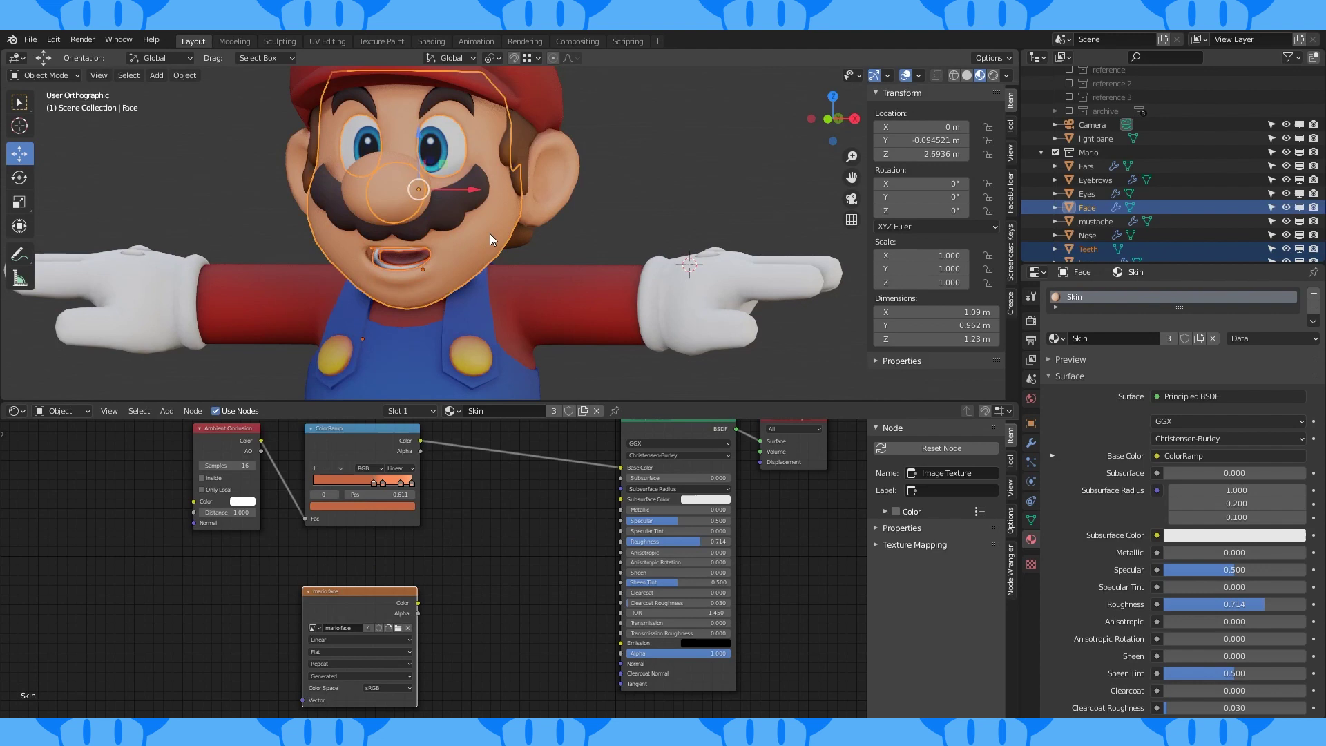
click(18, 412)
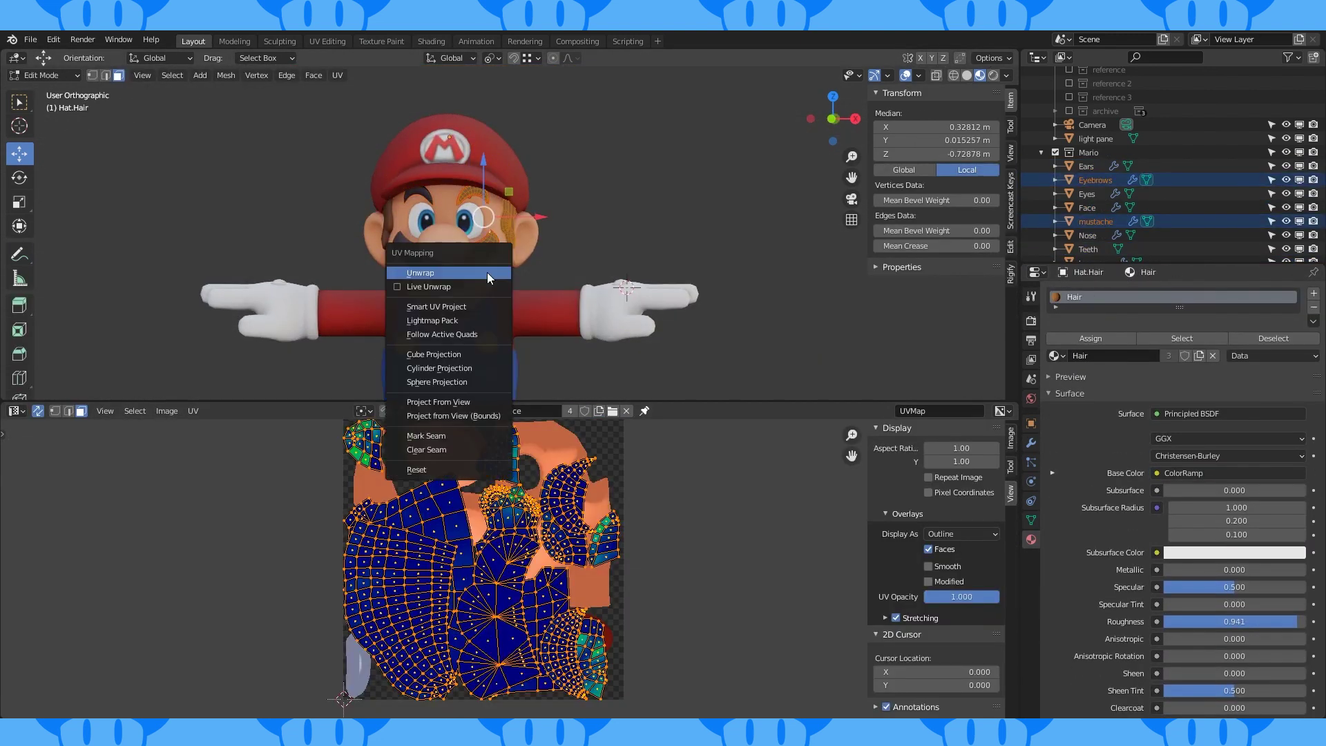
Re-unwrap the hair UVs with a 0.02 margin and create a new 'hair' image
click(473, 283)
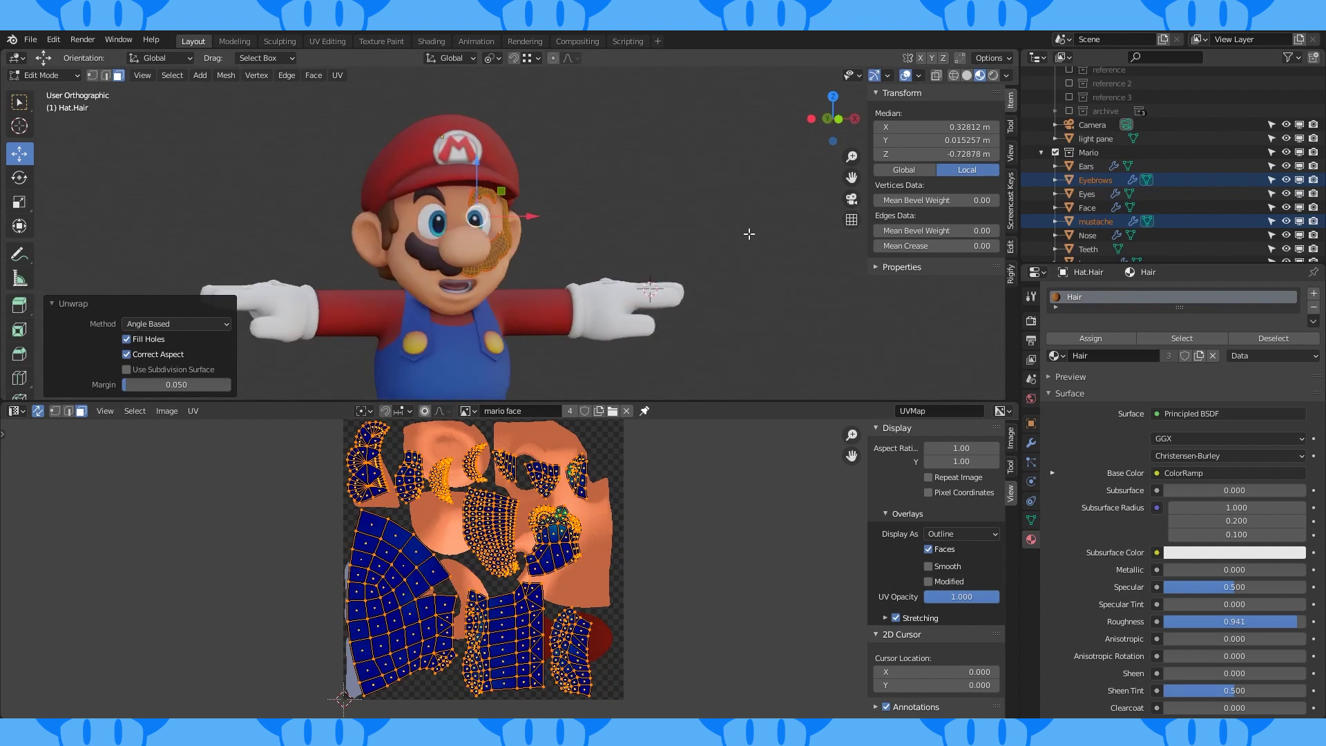
double_click(156, 384)
text(.02)
key(Return)
middle_drag(587, 165, 566, 167)
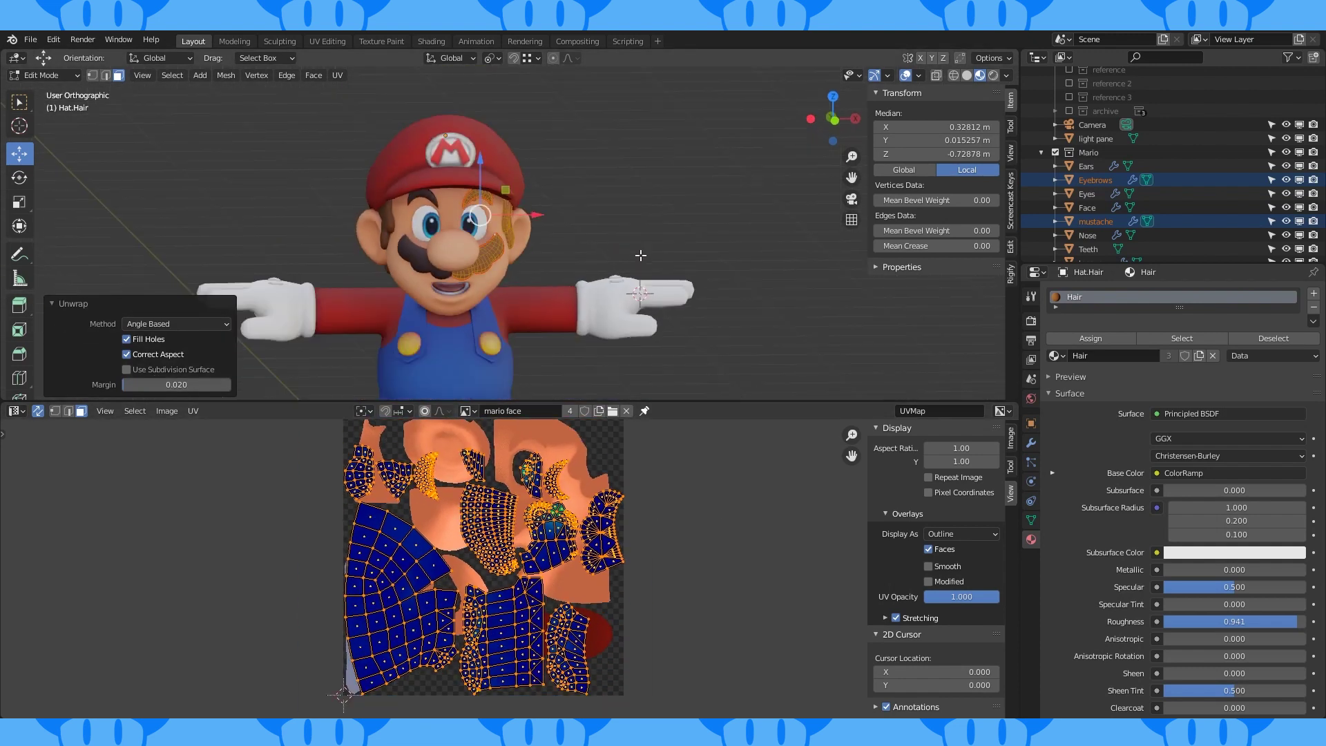
click(166, 411)
click(183, 433)
click(181, 574)
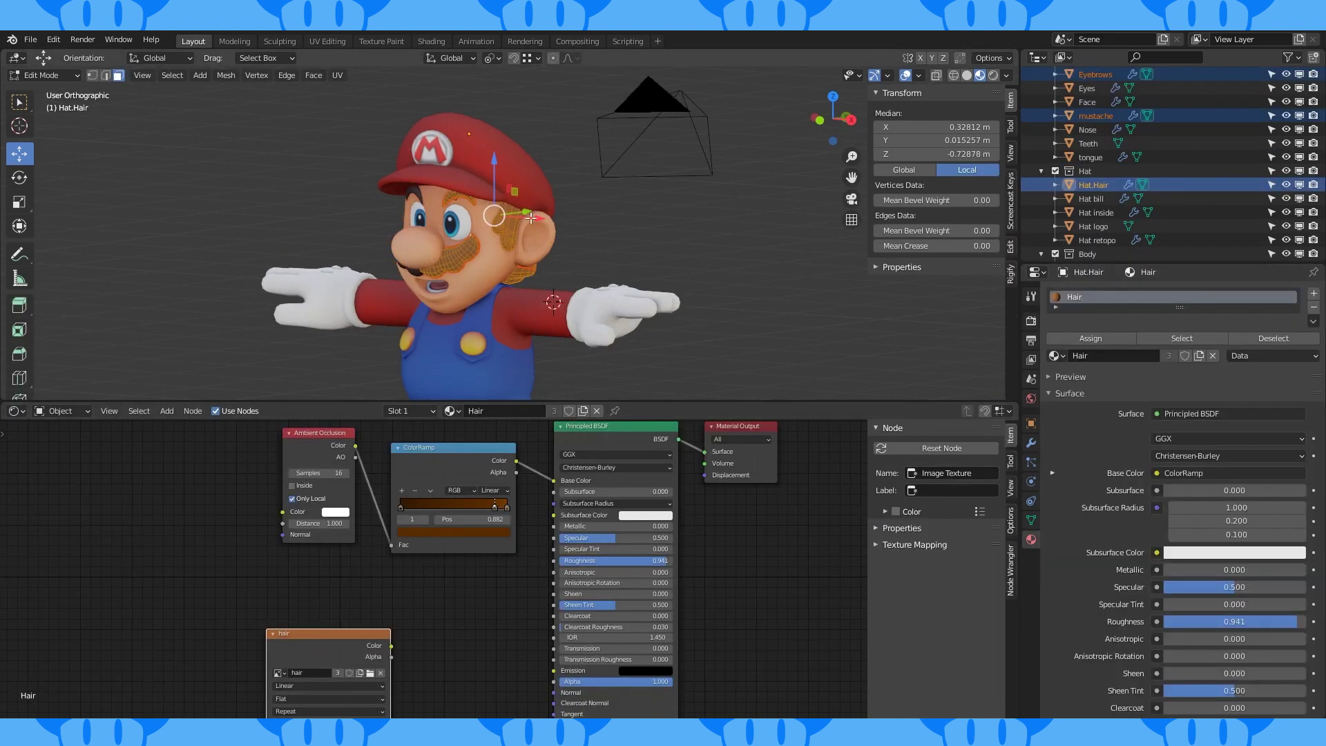
Wire the hair image nodes in the Hair material and select the hat pieces
drag(412, 522, 467, 511)
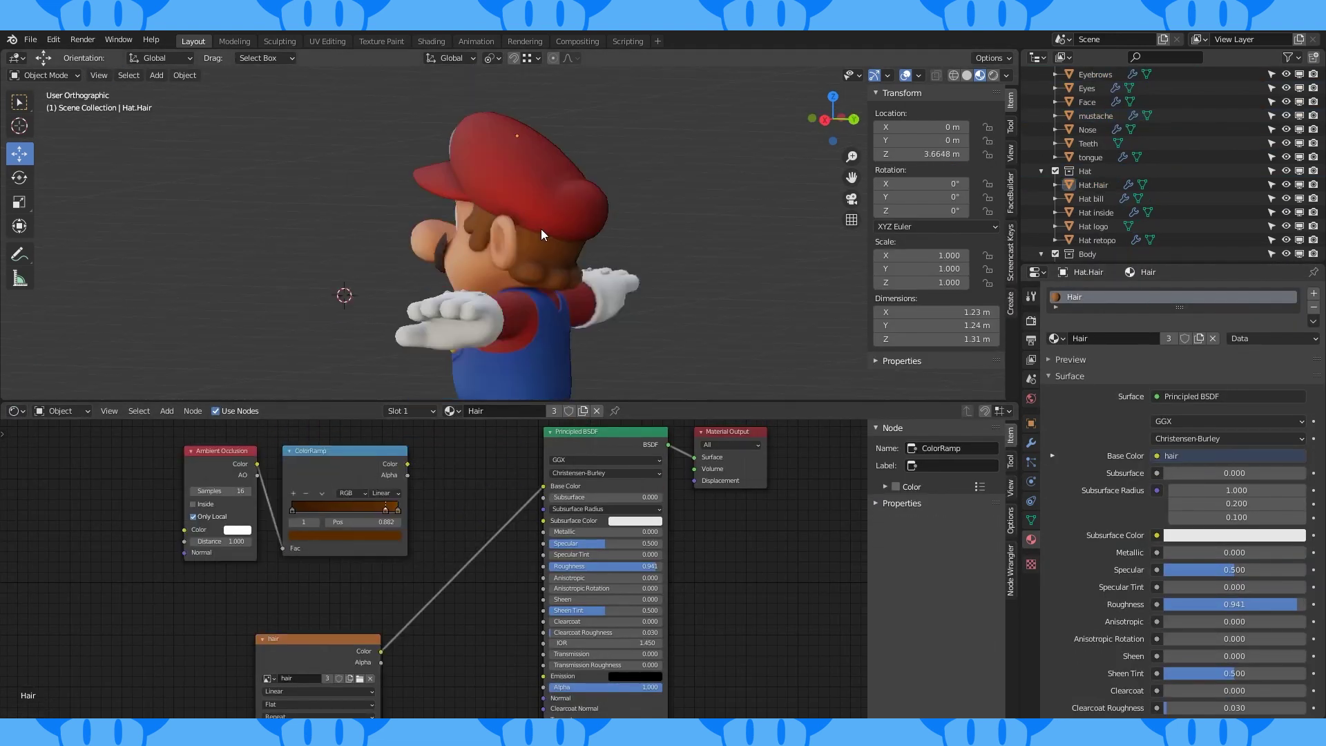
click(1096, 212)
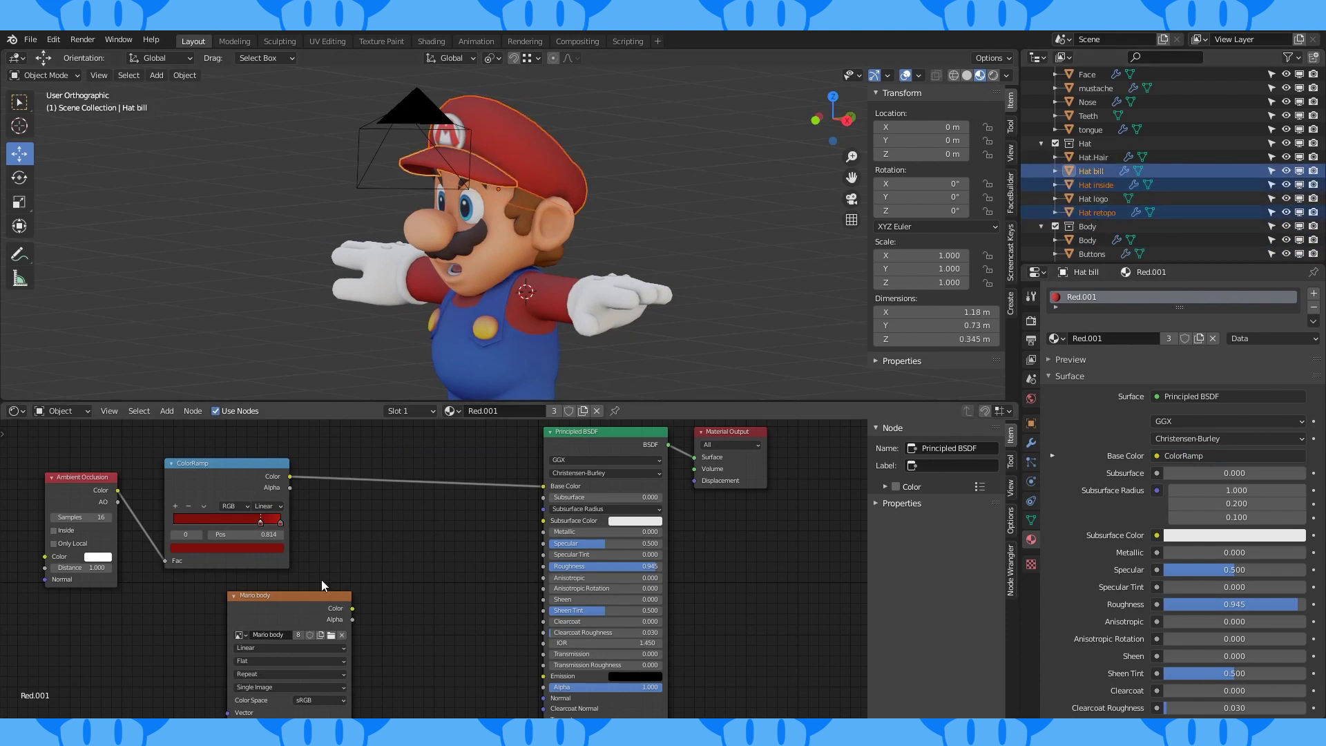
key(shift+F10)
click(125, 410)
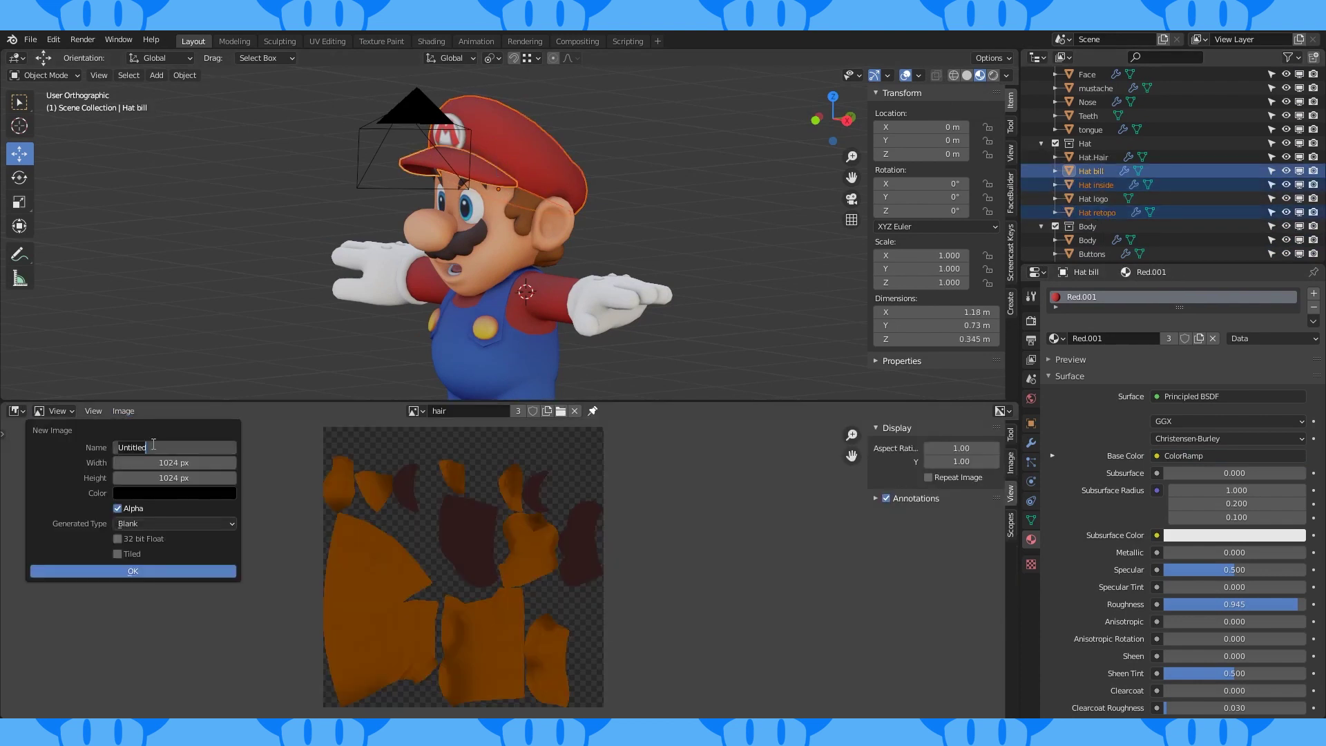
Create a 'Mario Hat' image, unwrap the hat UVs and bake its red colour
key(Return)
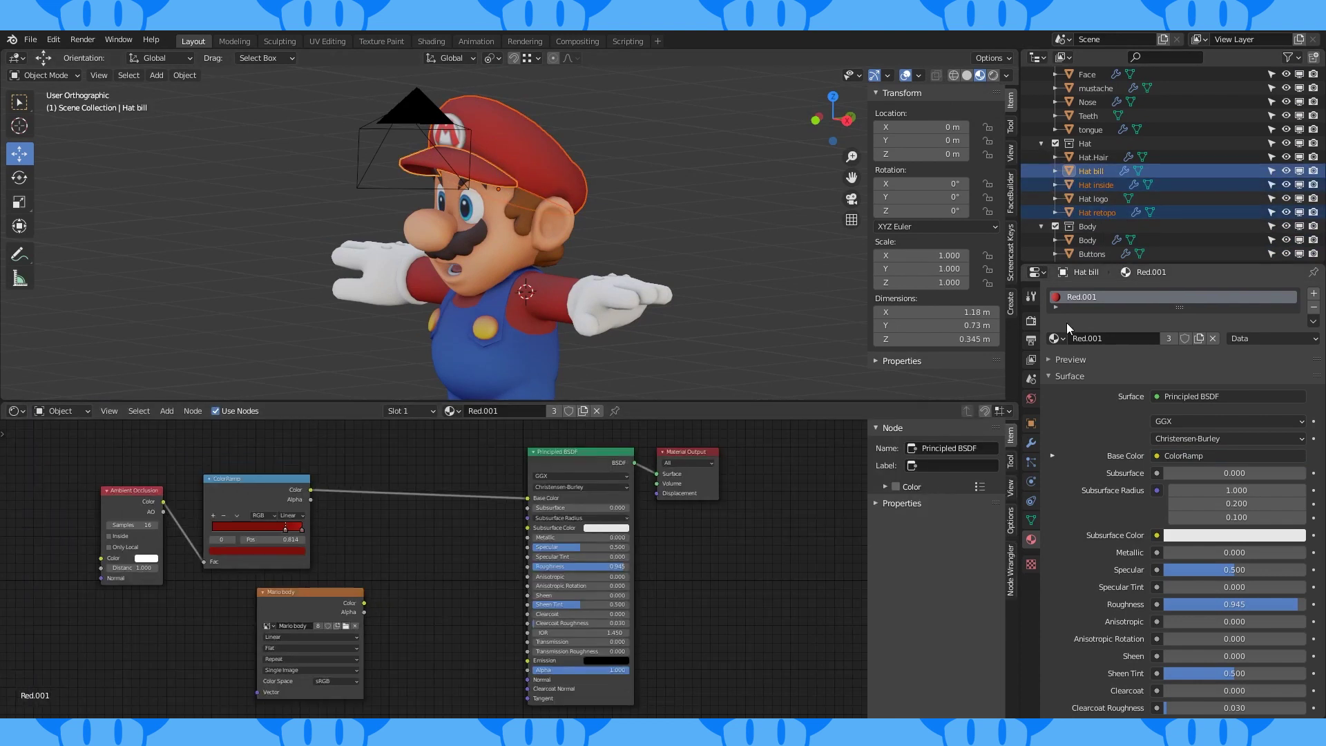
click(332, 628)
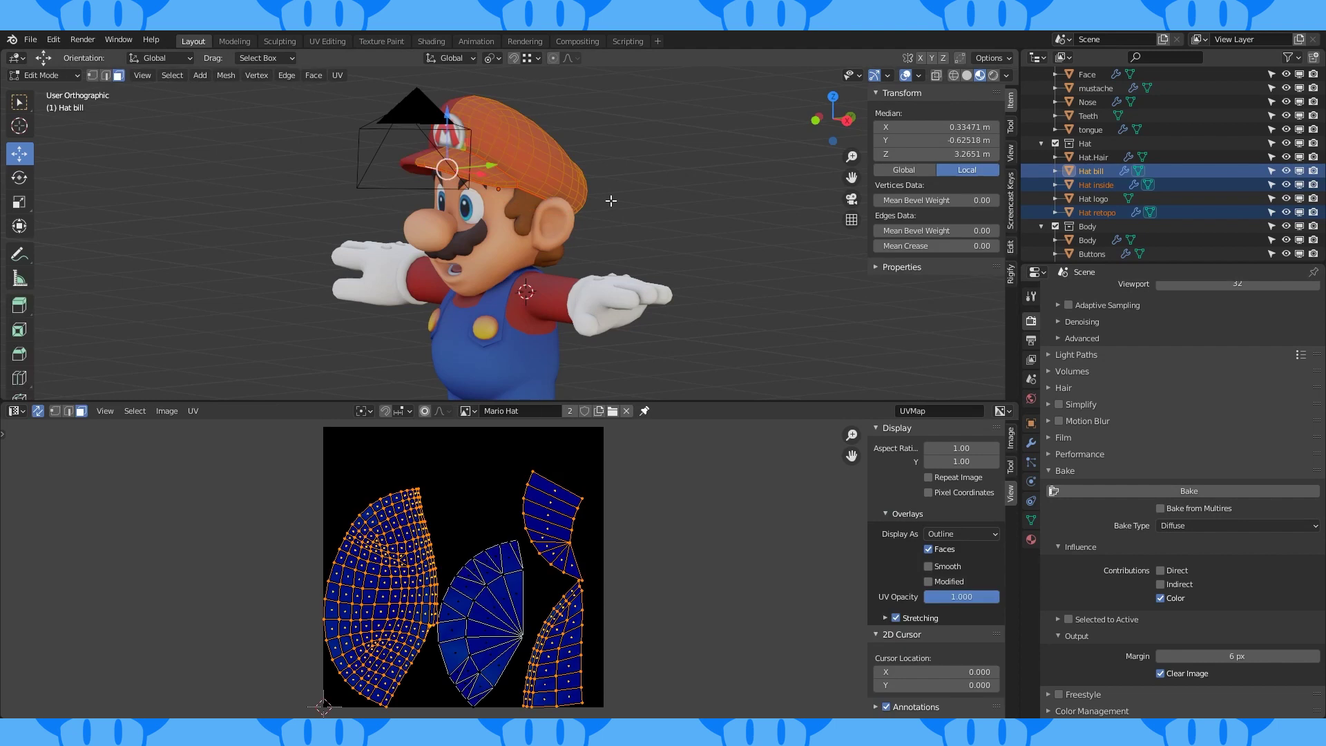
key(u)
click(630, 370)
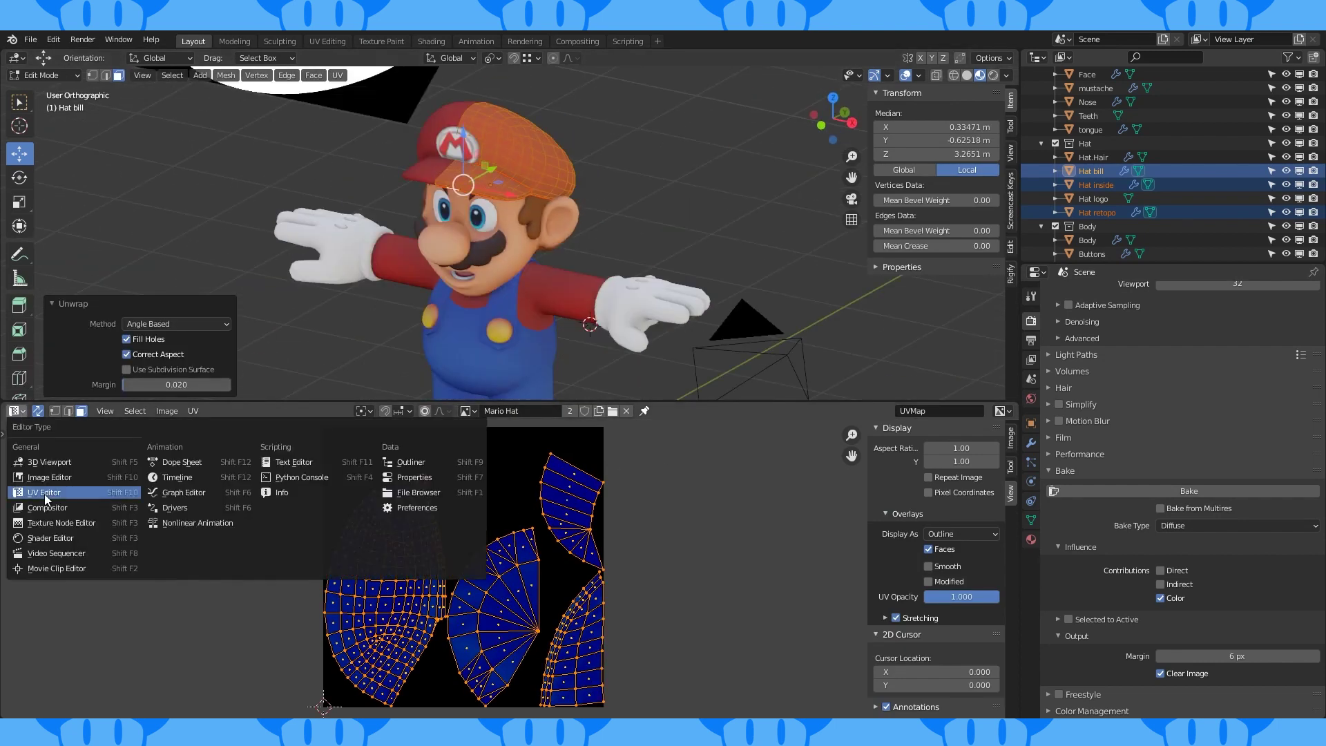
click(48, 478)
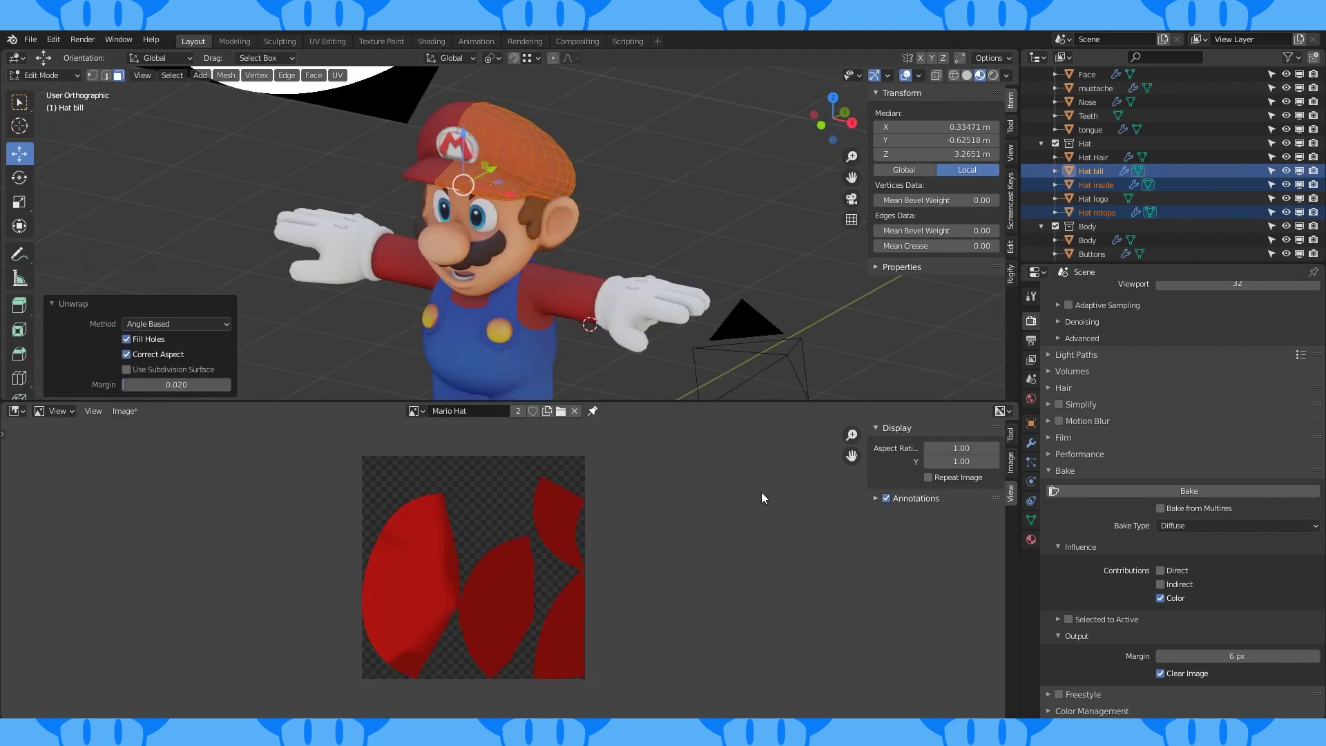
Connect the Mario Hat image in the Hat material and flip the hat's normals
click(17, 411)
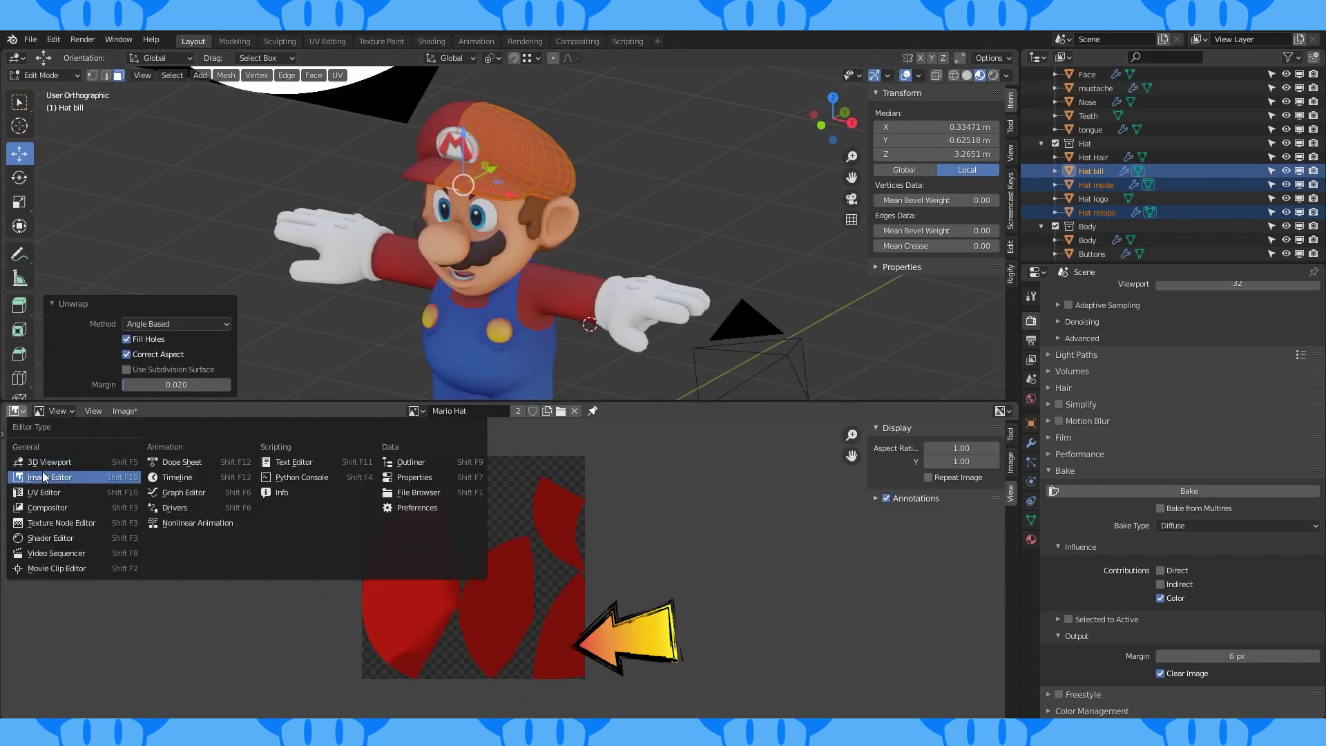
click(54, 538)
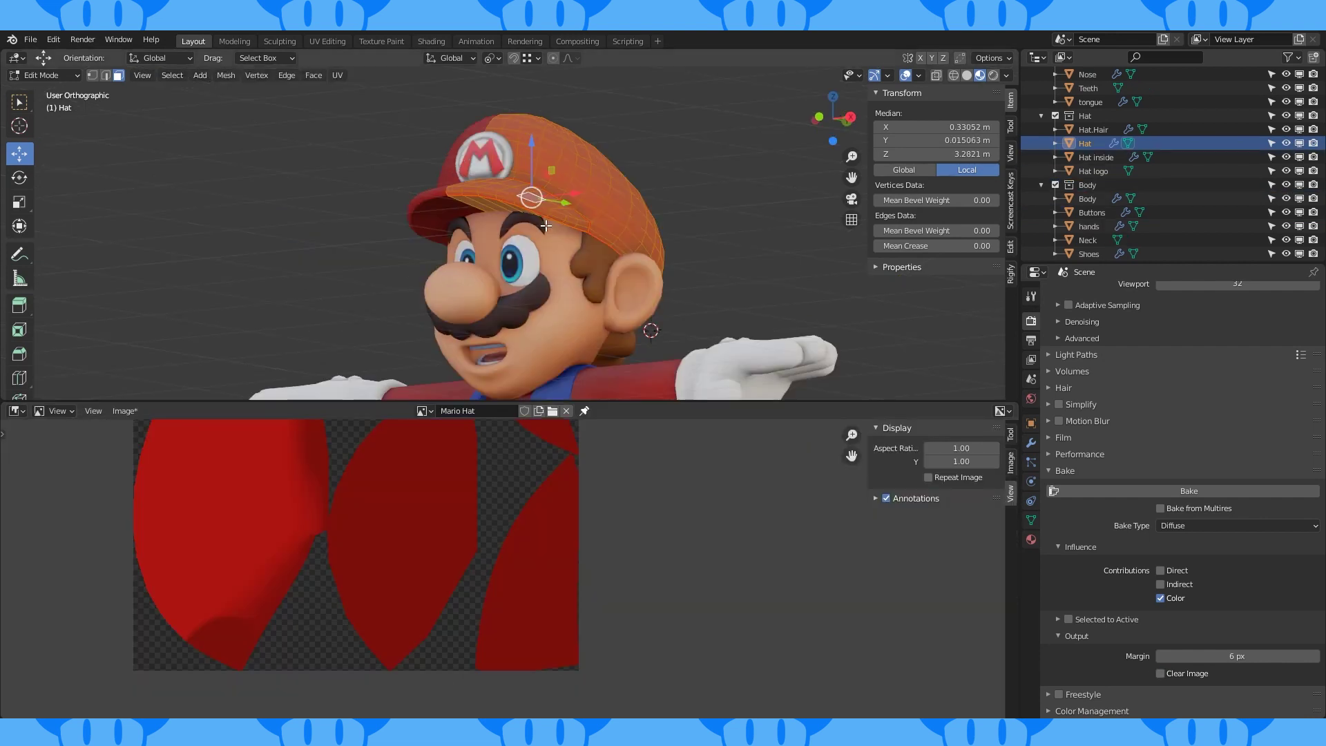
key(alt+n)
click(547, 228)
middle_drag(552, 235, 442, 243)
scroll(716, 550, down, 2)
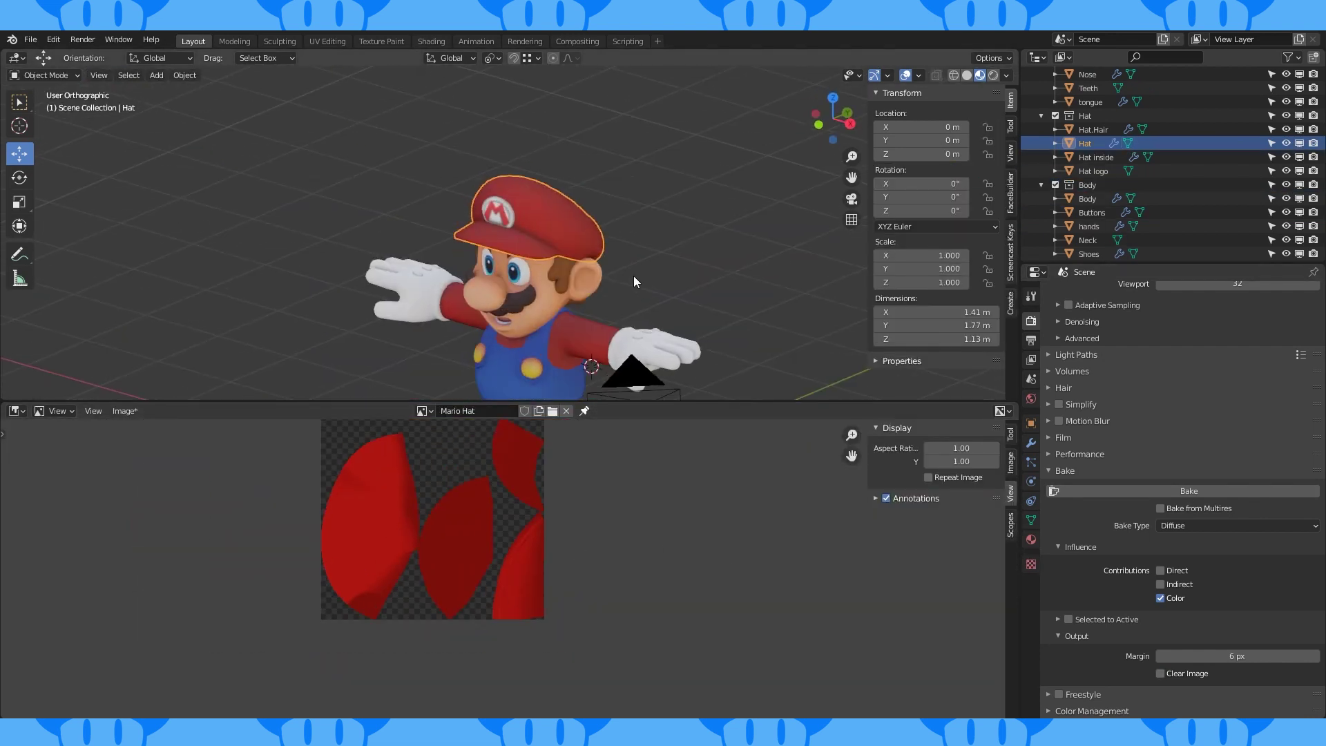
key(shift+F3)
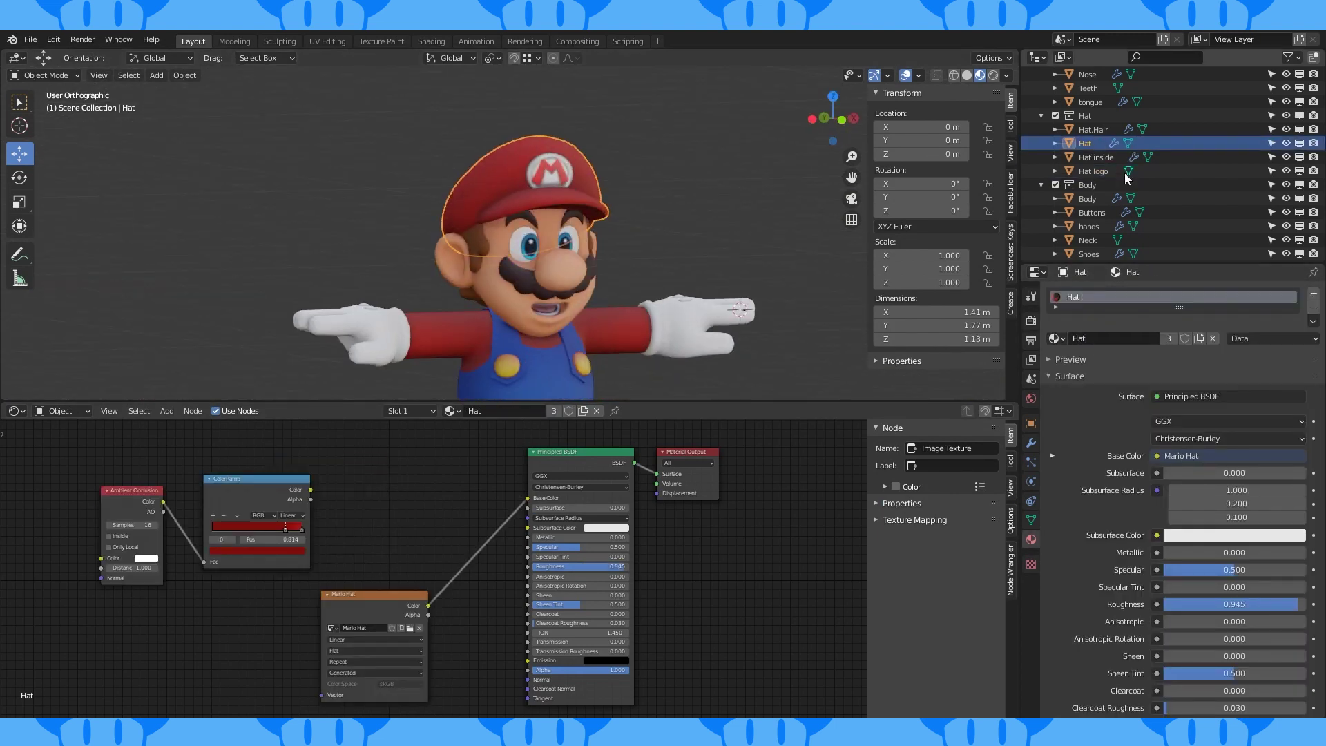
middle_drag(663, 228, 524, 271)
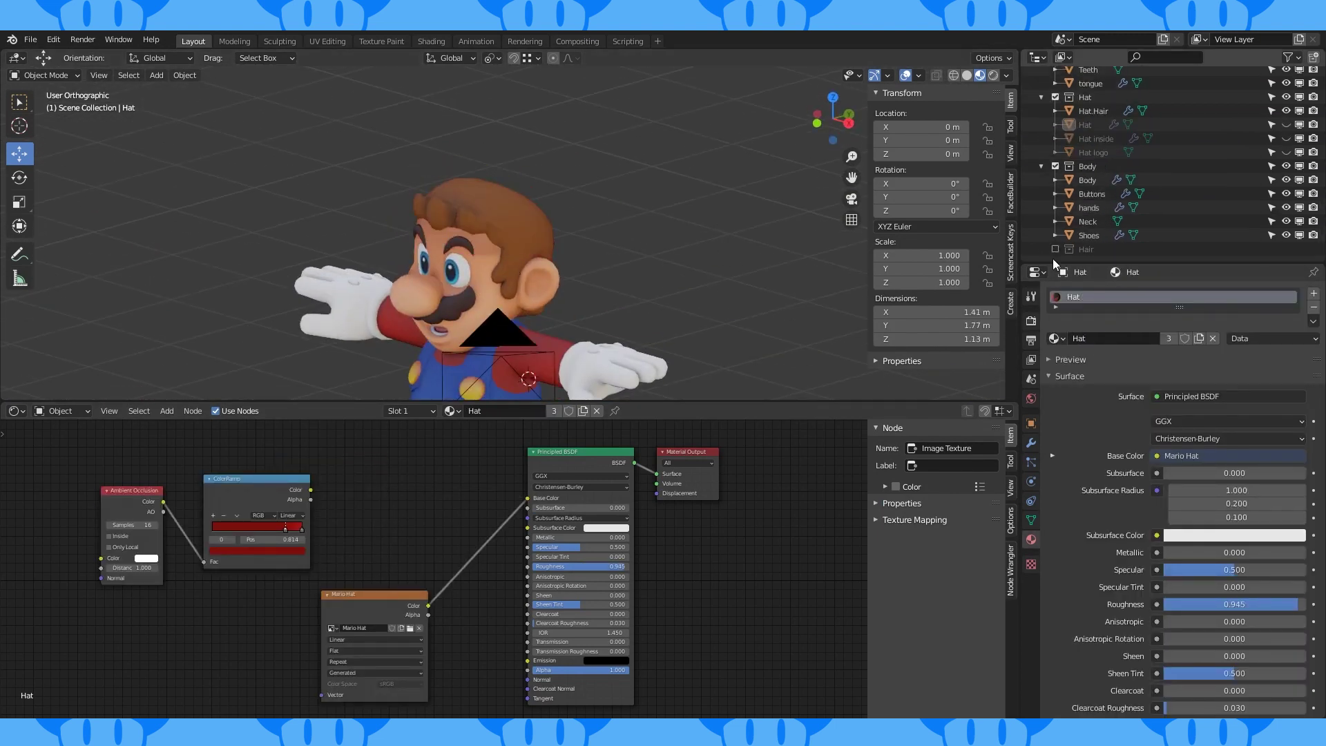
Assign the shared 'Hair' material to the Hair object
click(1086, 235)
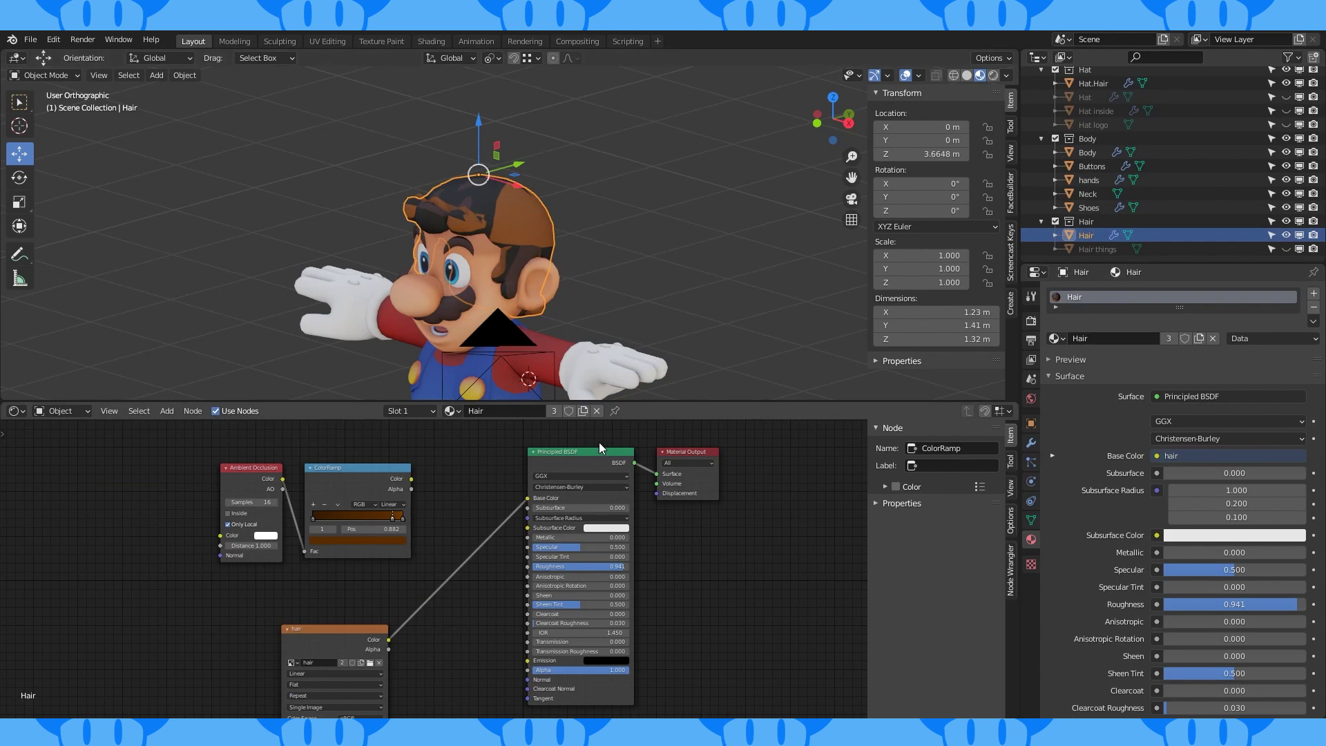
click(1056, 339)
click(1076, 425)
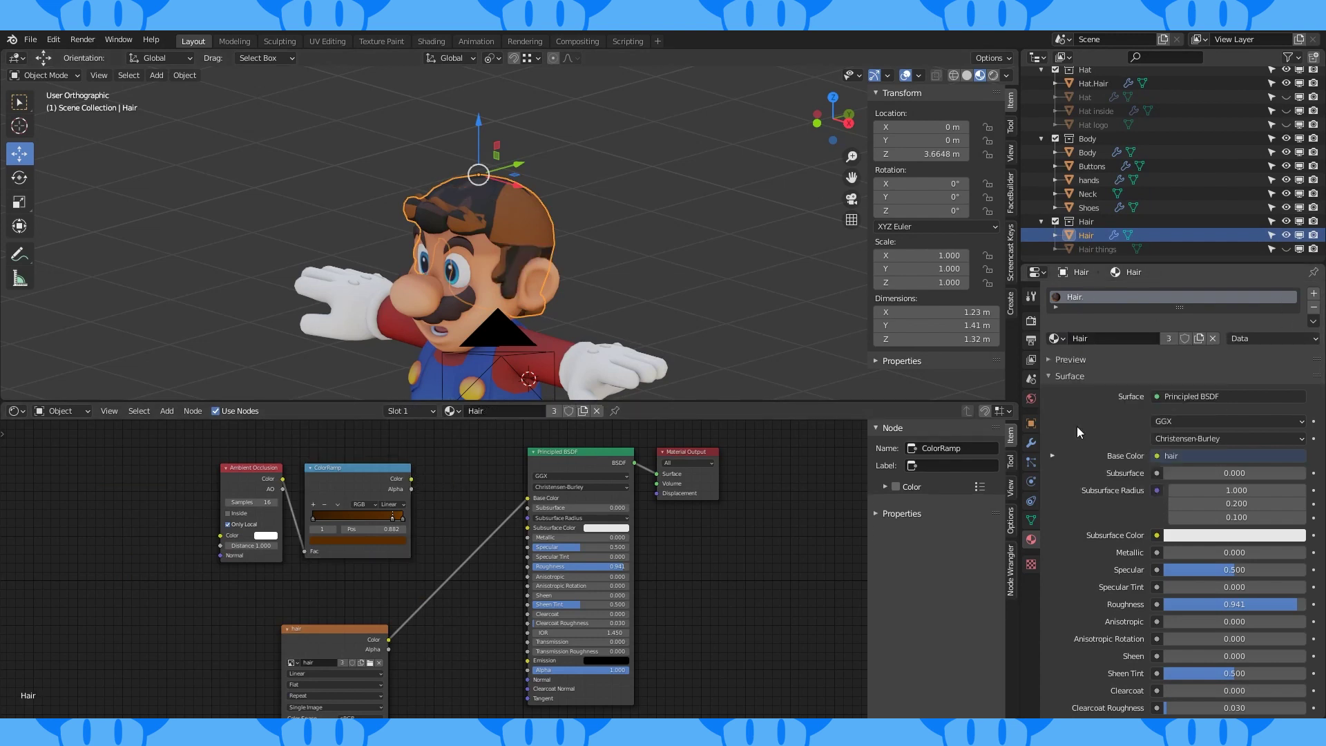
middle_drag(854, 231, 394, 219)
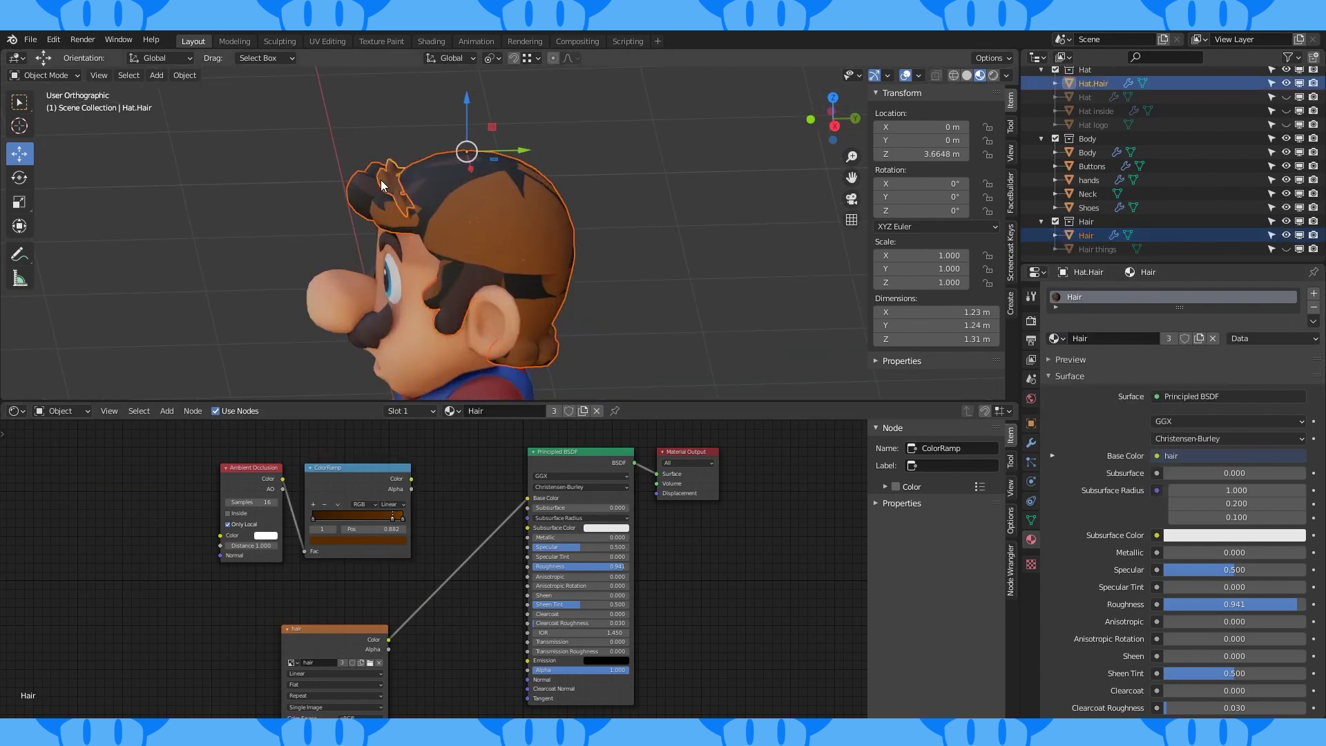
Transfer the UV maps onto the hair and exclude the Hat collection to reveal it
click(374, 190)
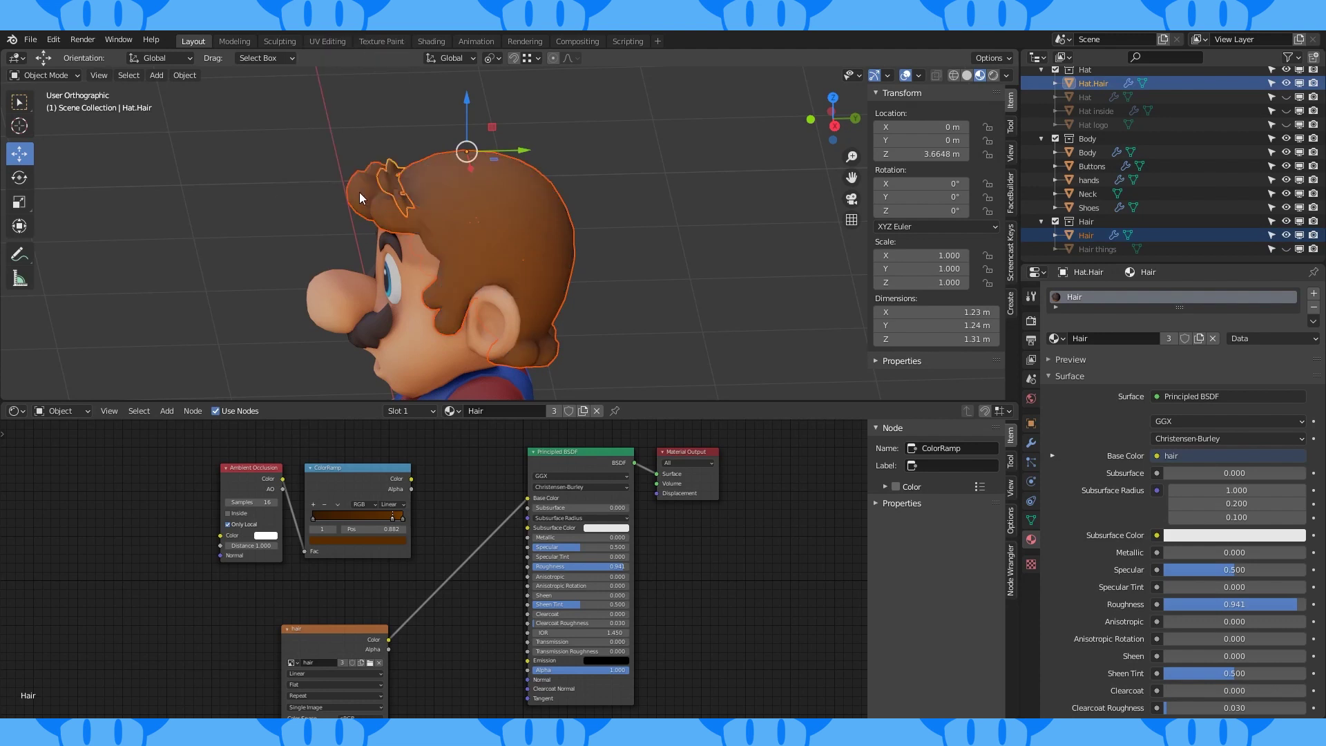
middle_drag(661, 287, 1057, 221)
scroll(1056, 221, up, 3)
click(1046, 119)
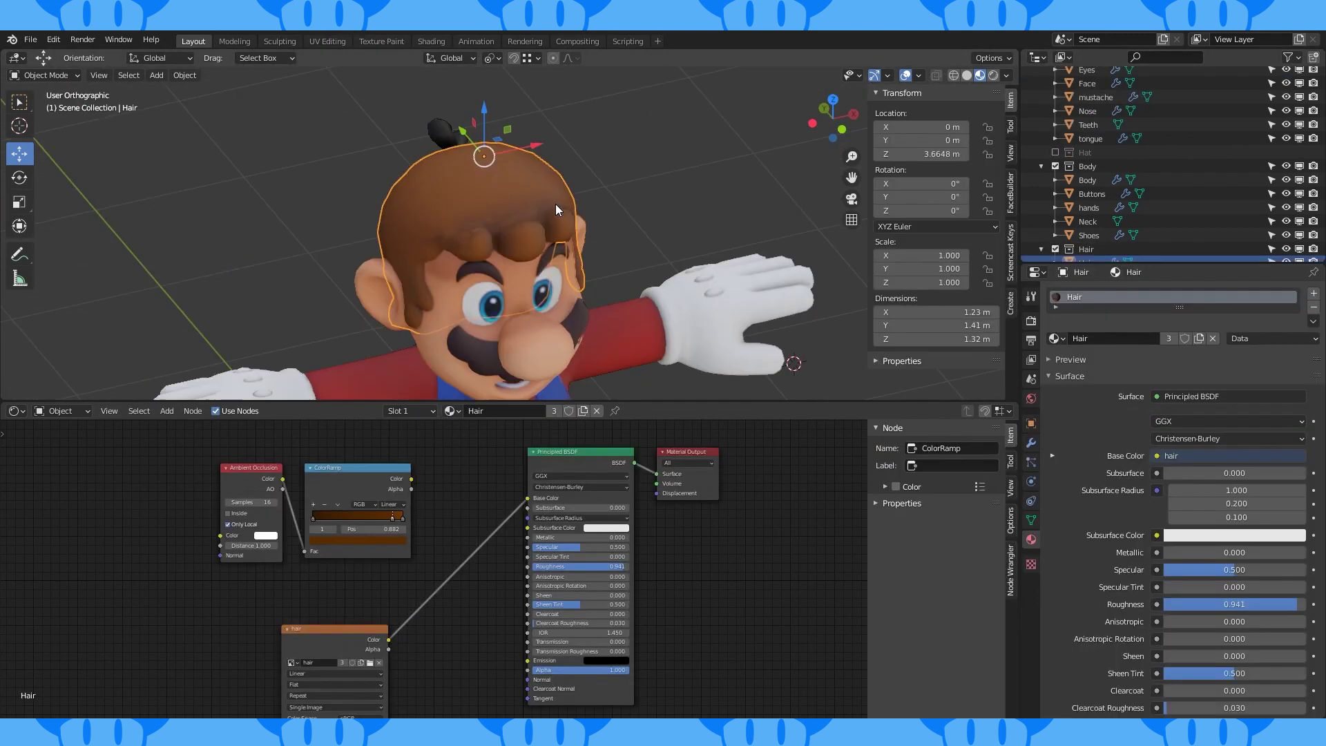
mouse_move(555, 204)
middle_down()
mouse_move(653, 166)
mouse_move(569, 202)
middle_up()
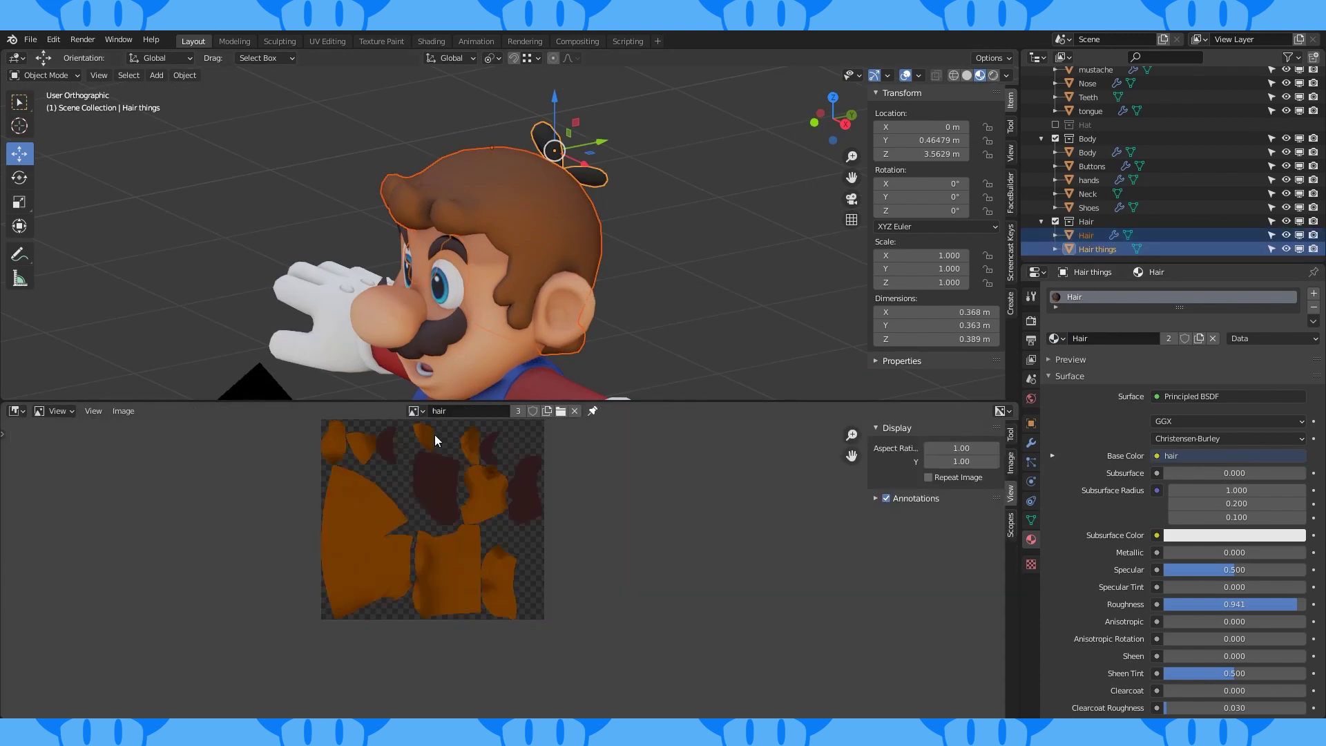